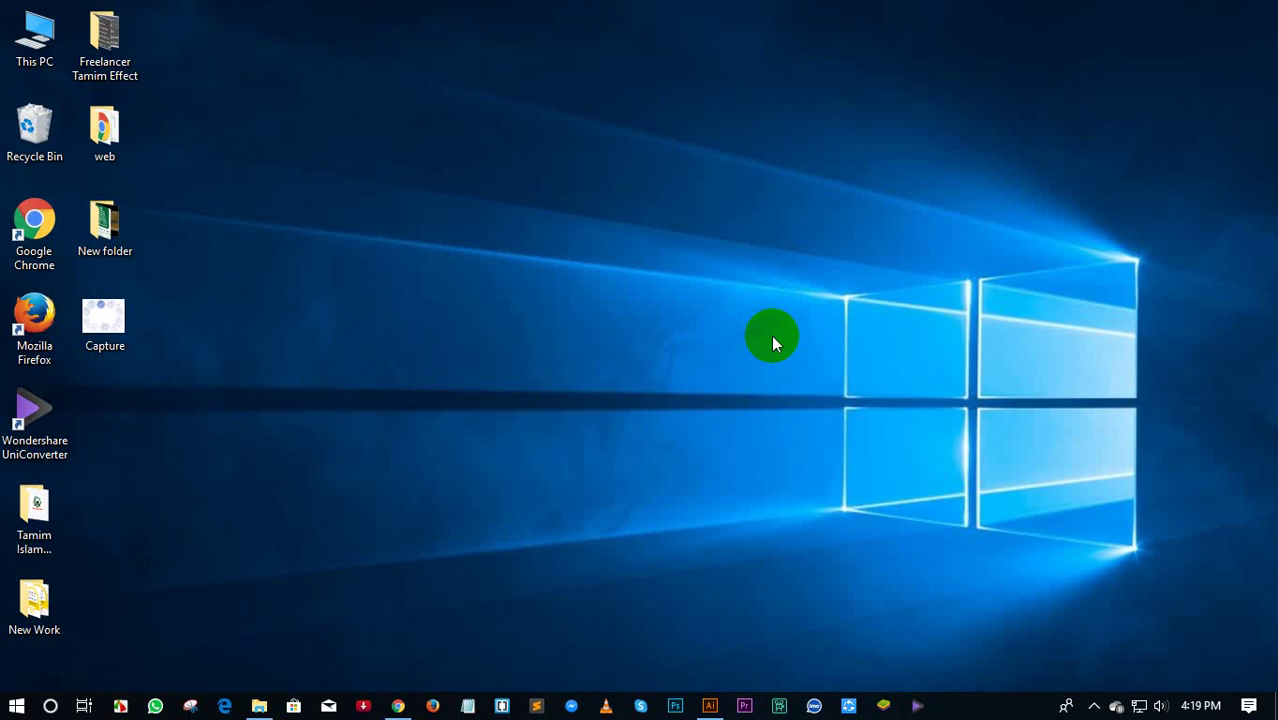
# - Restore the Illustrator window showing the blank Untitled-1 document from the taskbar
pyautogui.click(710, 706)
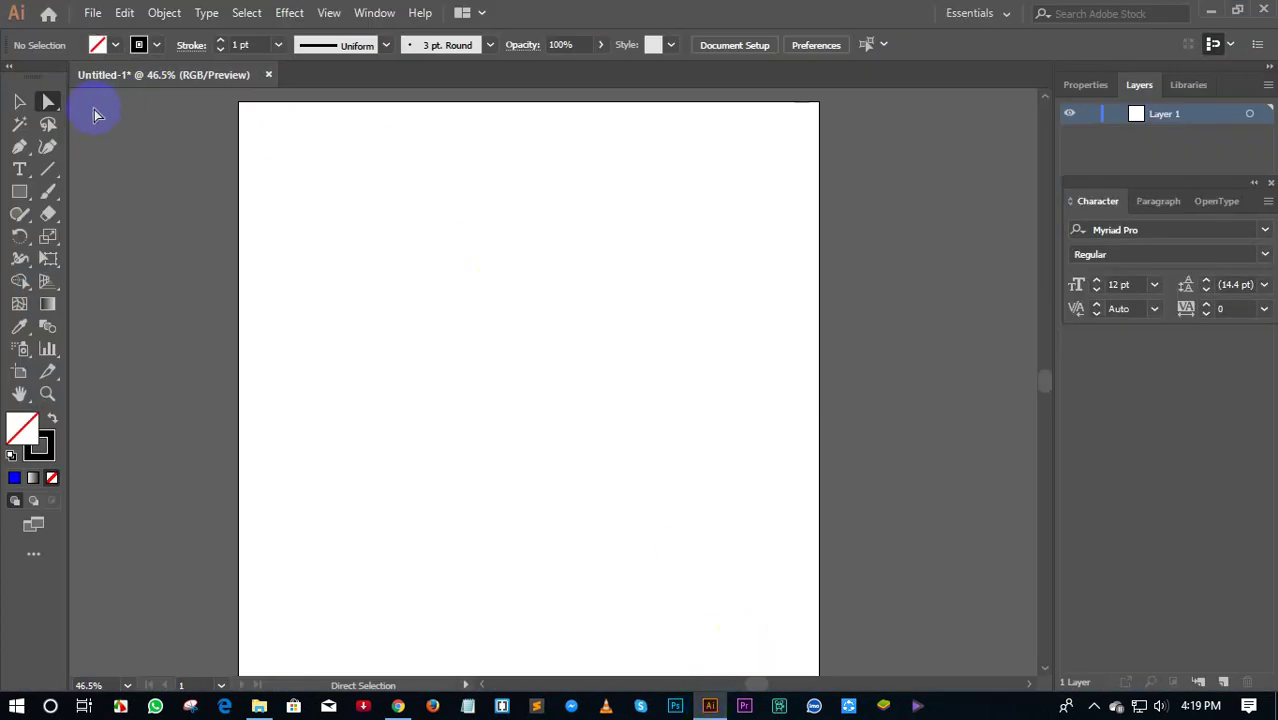
pyautogui.click(113, 324)
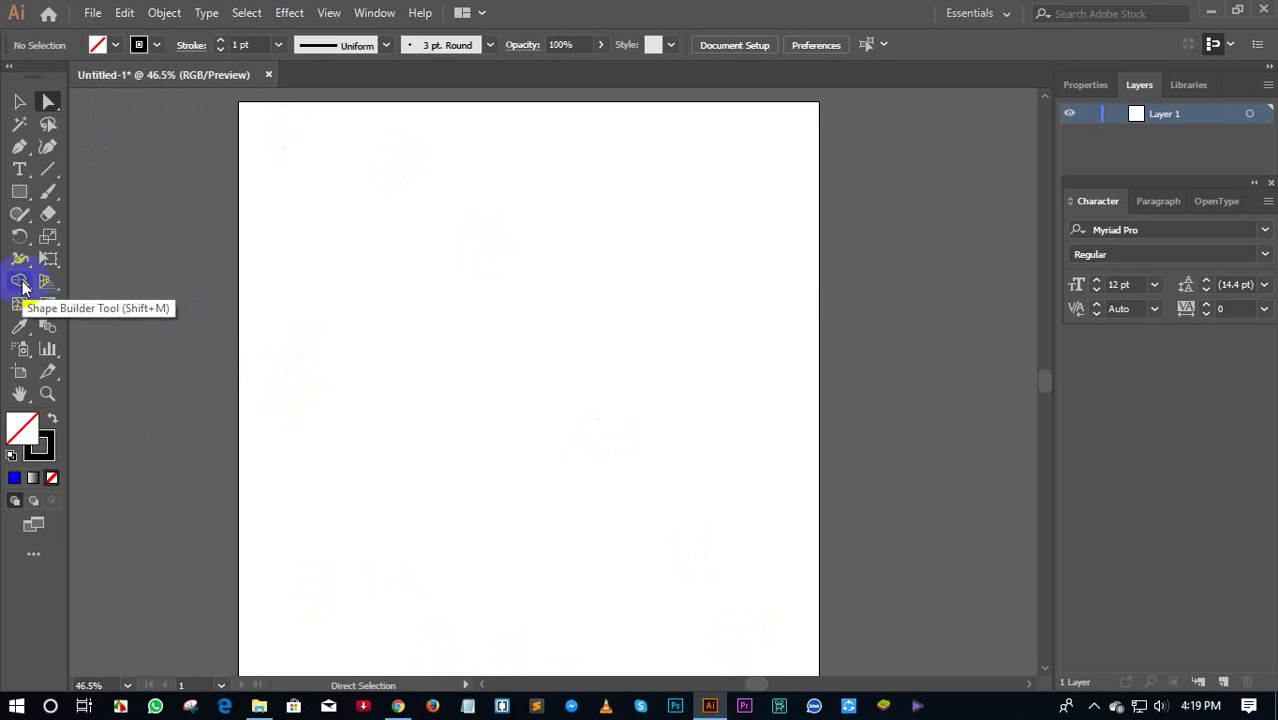
pyautogui.click(24, 287)
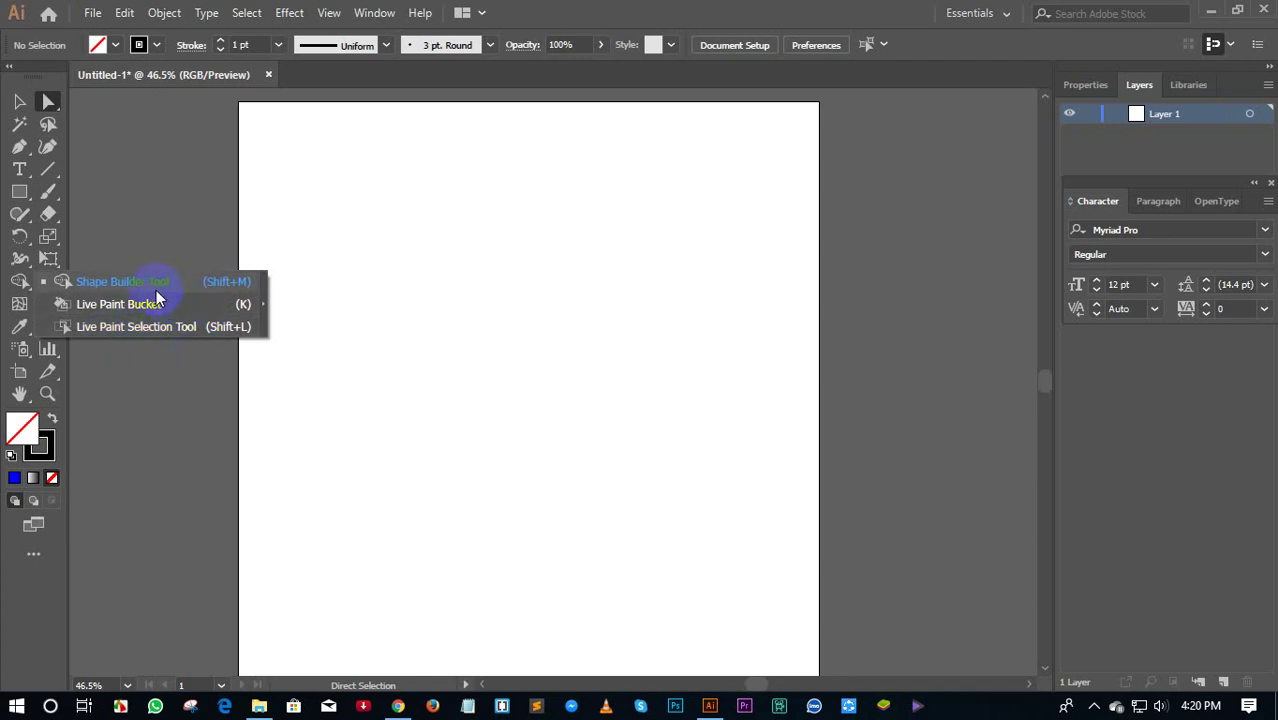
pyautogui.click(268, 243)
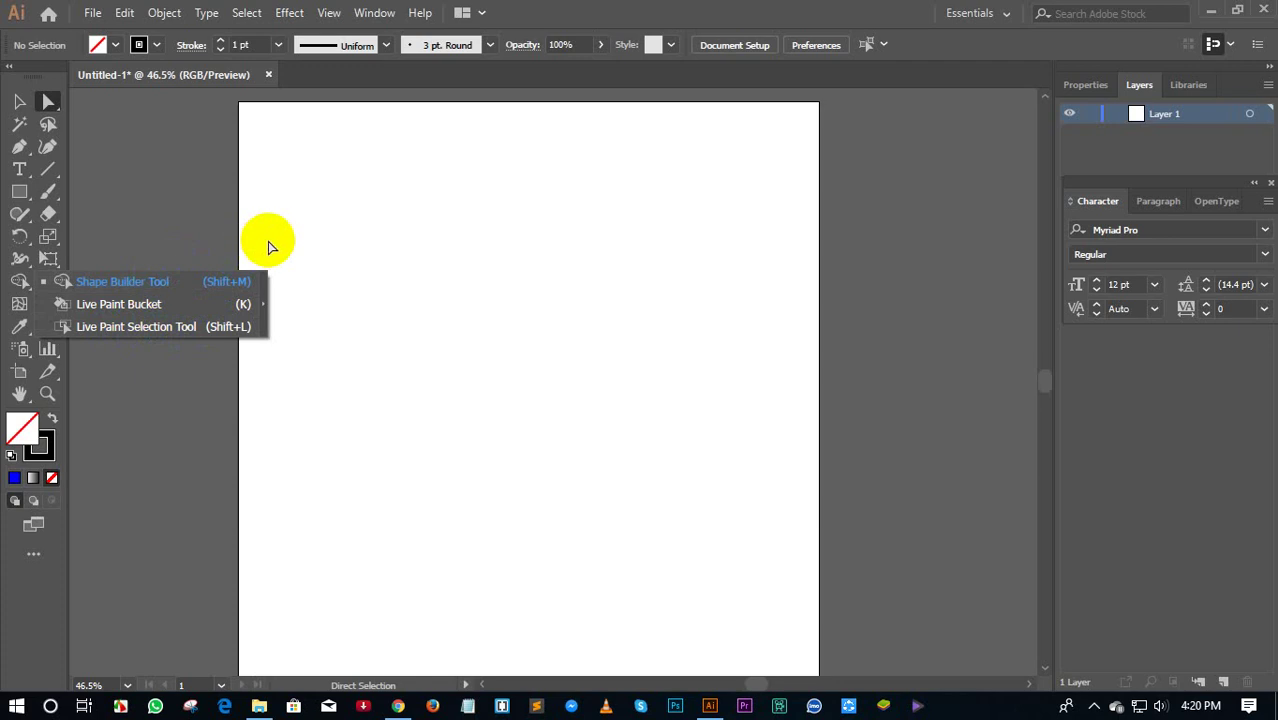
pyautogui.click(24, 195)
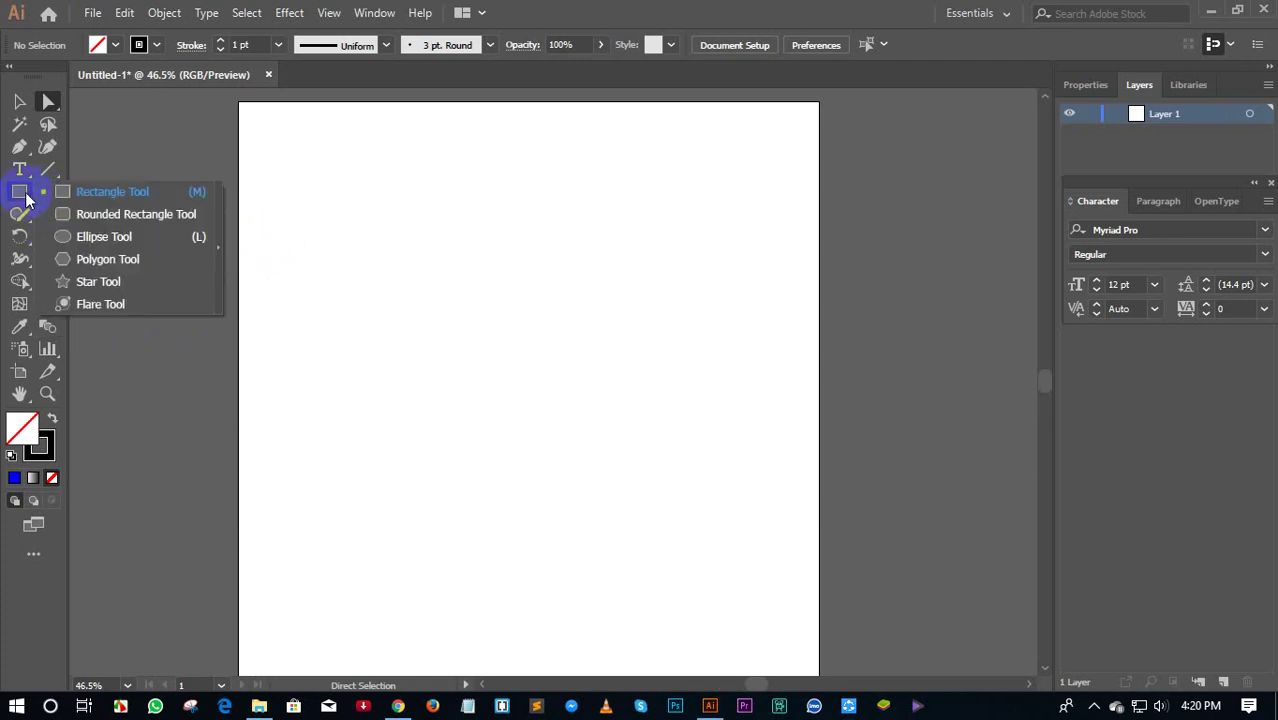
# - Draw an outlined rectangle in the upper part of the page
pyautogui.click(142, 195)
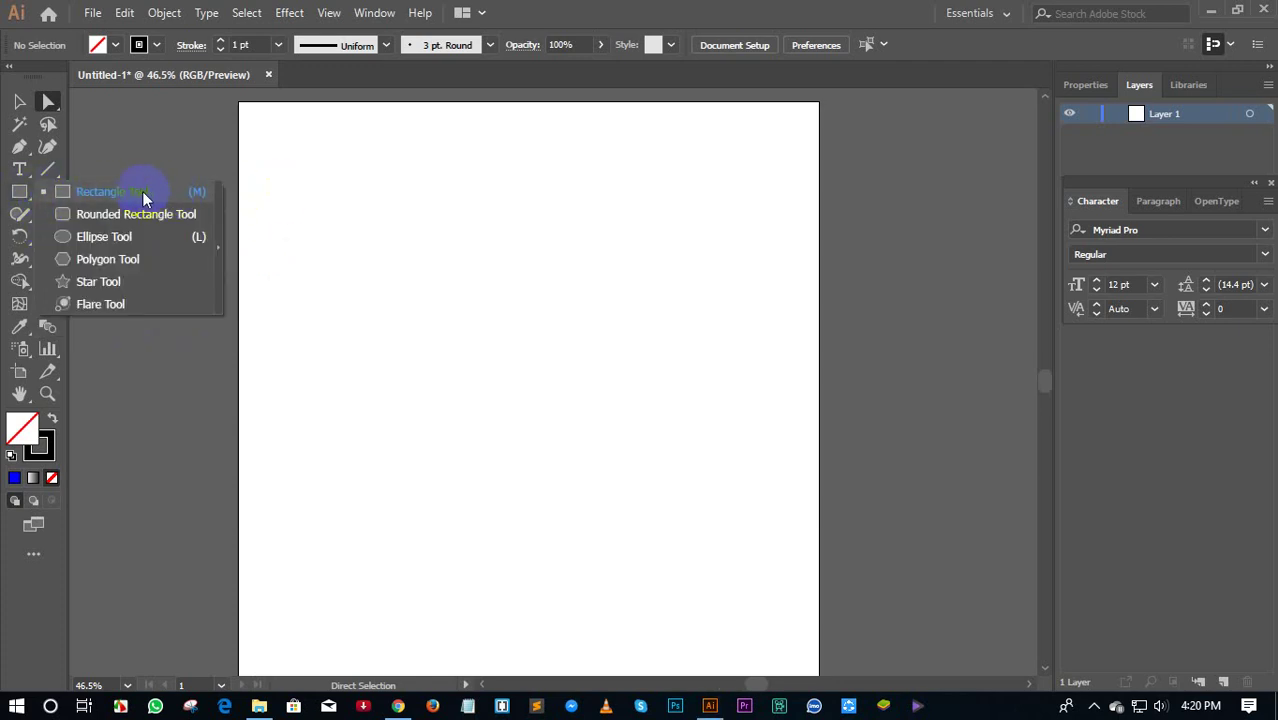
pyautogui.moveTo(345, 215)
pyautogui.mouseDown()
pyautogui.moveTo(604, 342)
pyautogui.moveTo(635, 383)
pyautogui.mouseUp()
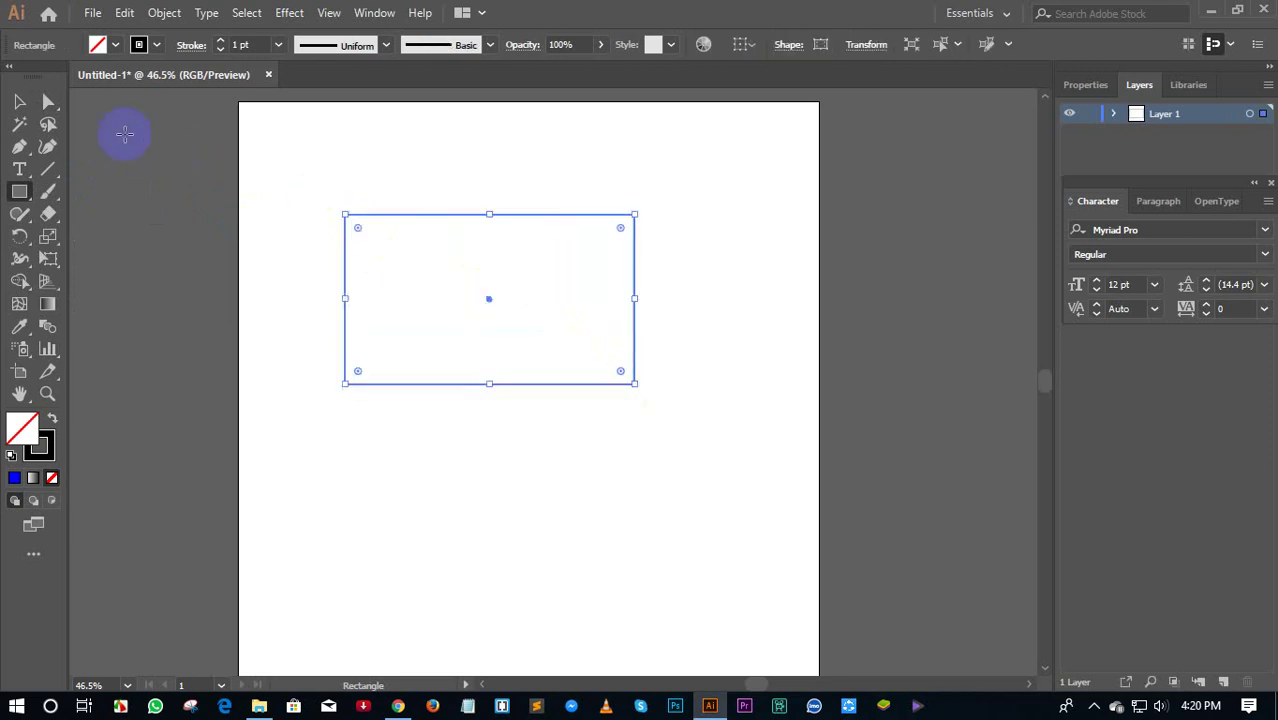
pyautogui.click(20, 104)
pyautogui.click(24, 194)
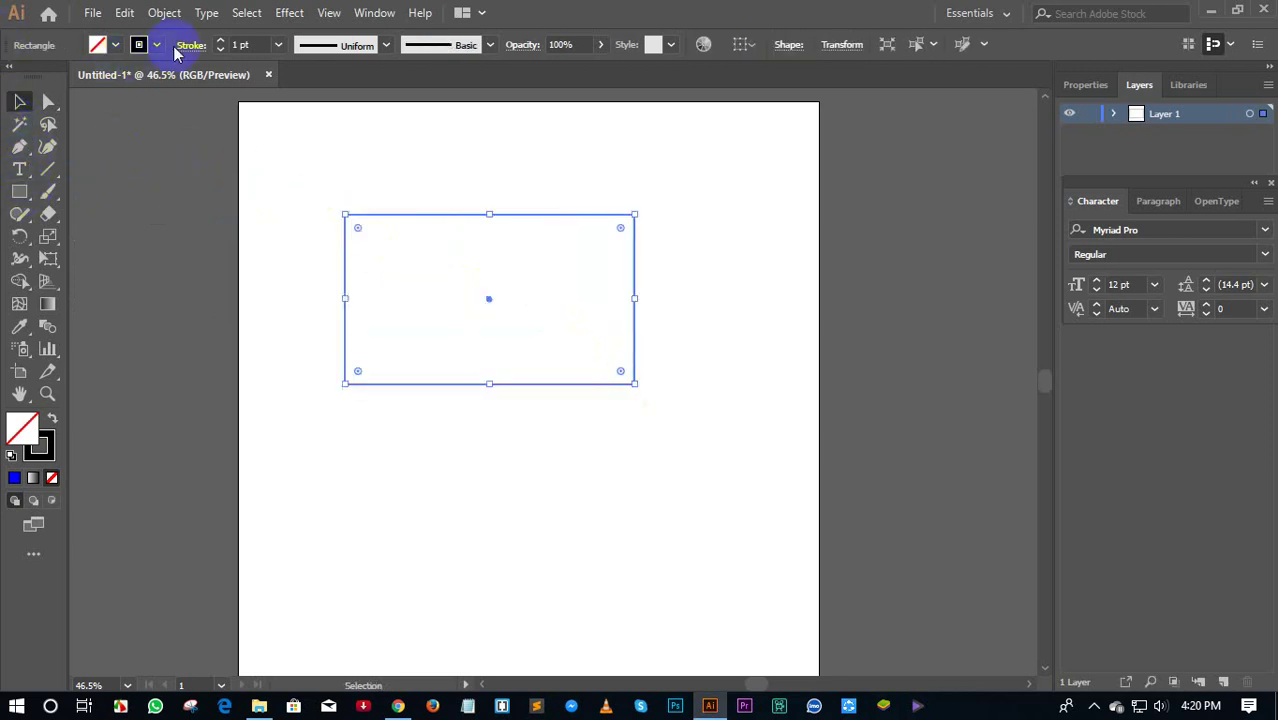
# - Draw an ellipse overlapping the rectangle's lower left
pyautogui.click(115, 45)
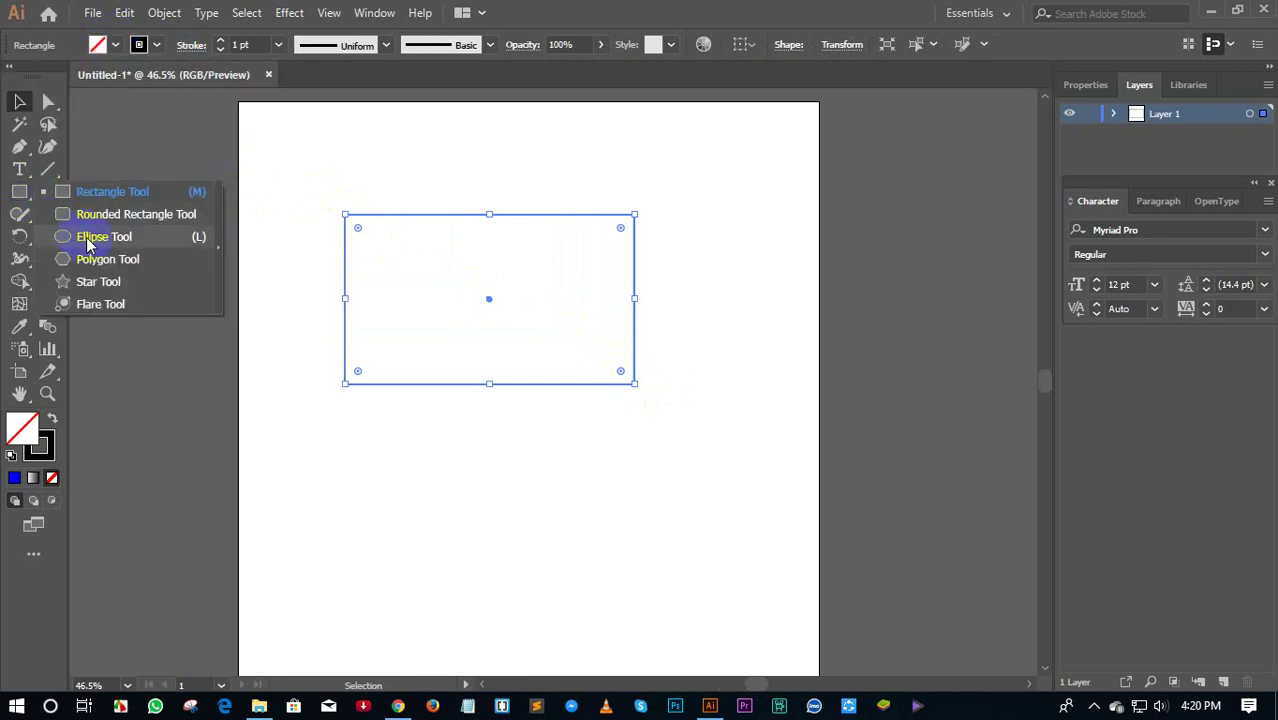
pyautogui.moveTo(24, 194); pyautogui.dragTo(86, 237)
pyautogui.moveTo(280, 324); pyautogui.dragTo(529, 531)
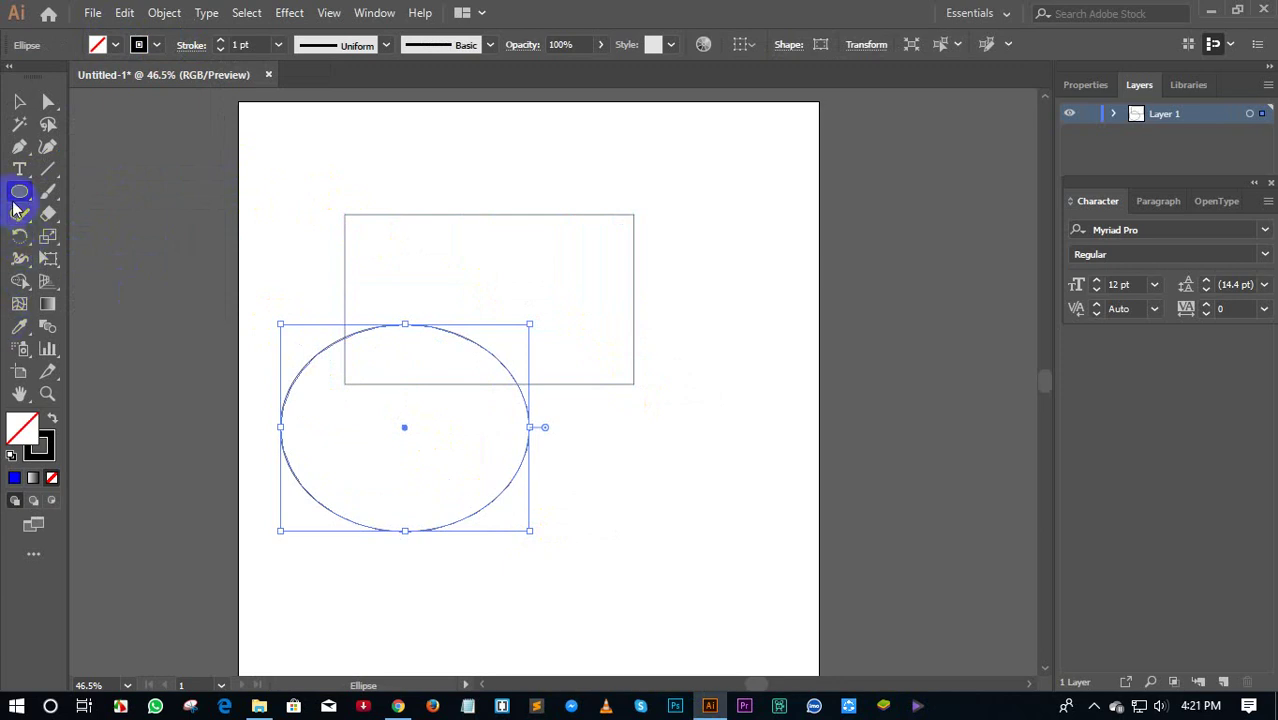
# - Draw a five-point star and move it right to overlap the rectangle and ellipse
pyautogui.moveTo(20, 192); pyautogui.dragTo(80, 288)
pyautogui.moveTo(388, 270); pyautogui.dragTo(493, 360)
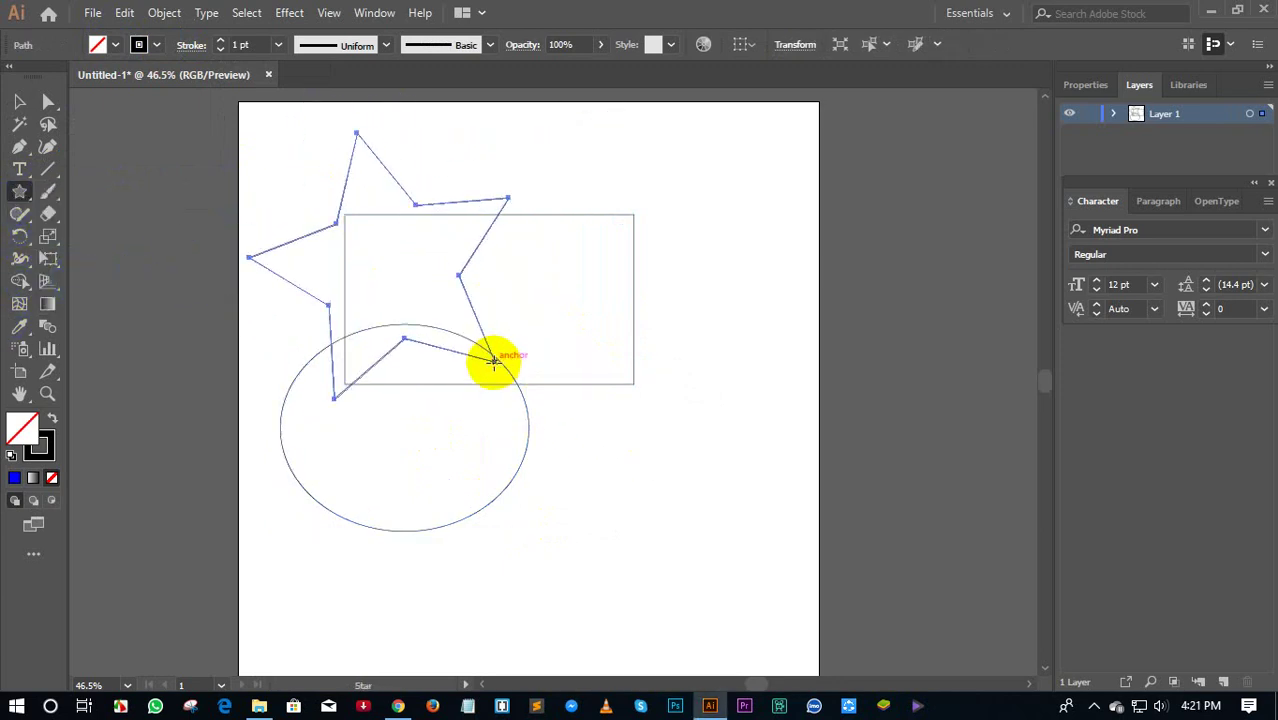
pyautogui.click(22, 106)
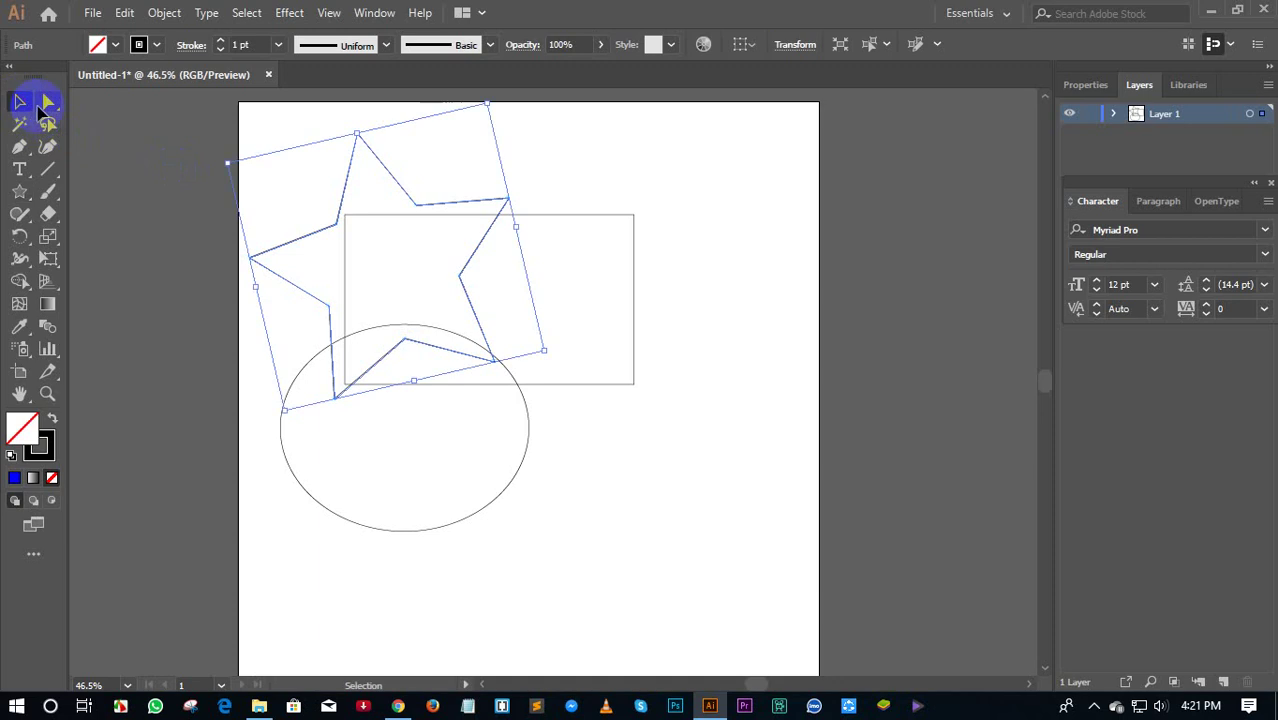
pyautogui.click(332, 142)
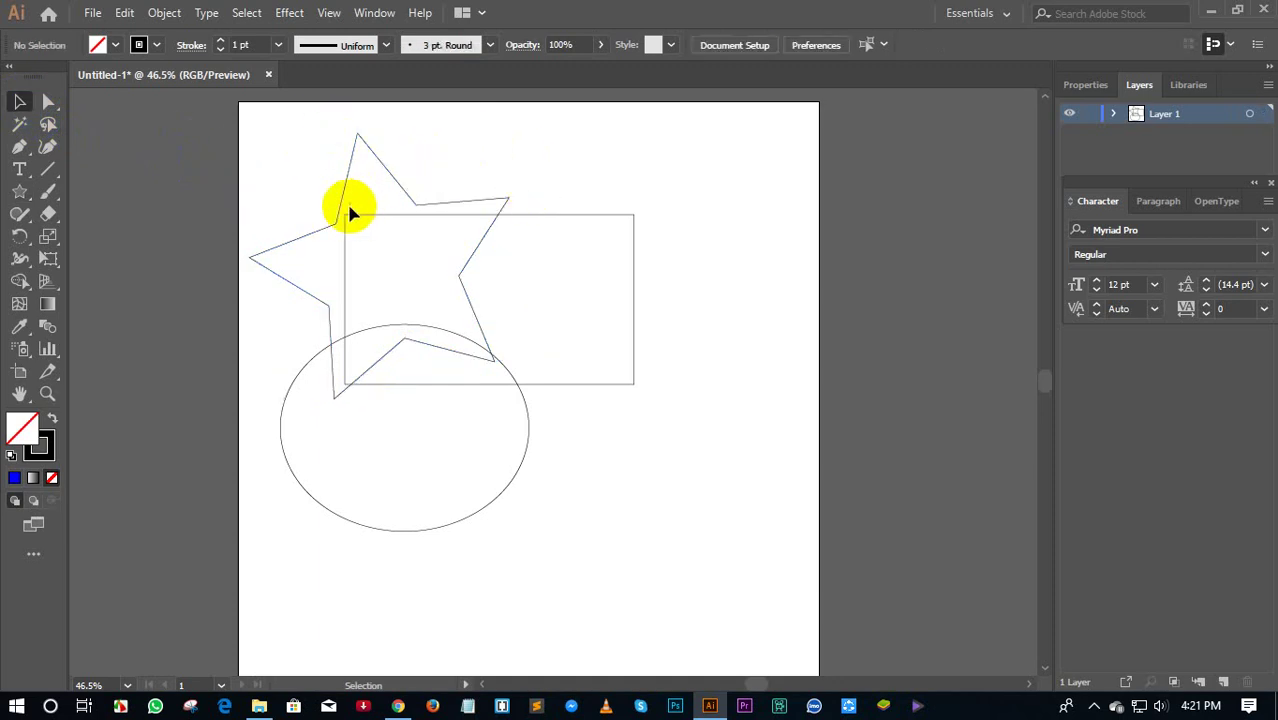
pyautogui.moveTo(339, 208); pyautogui.dragTo(577, 318)
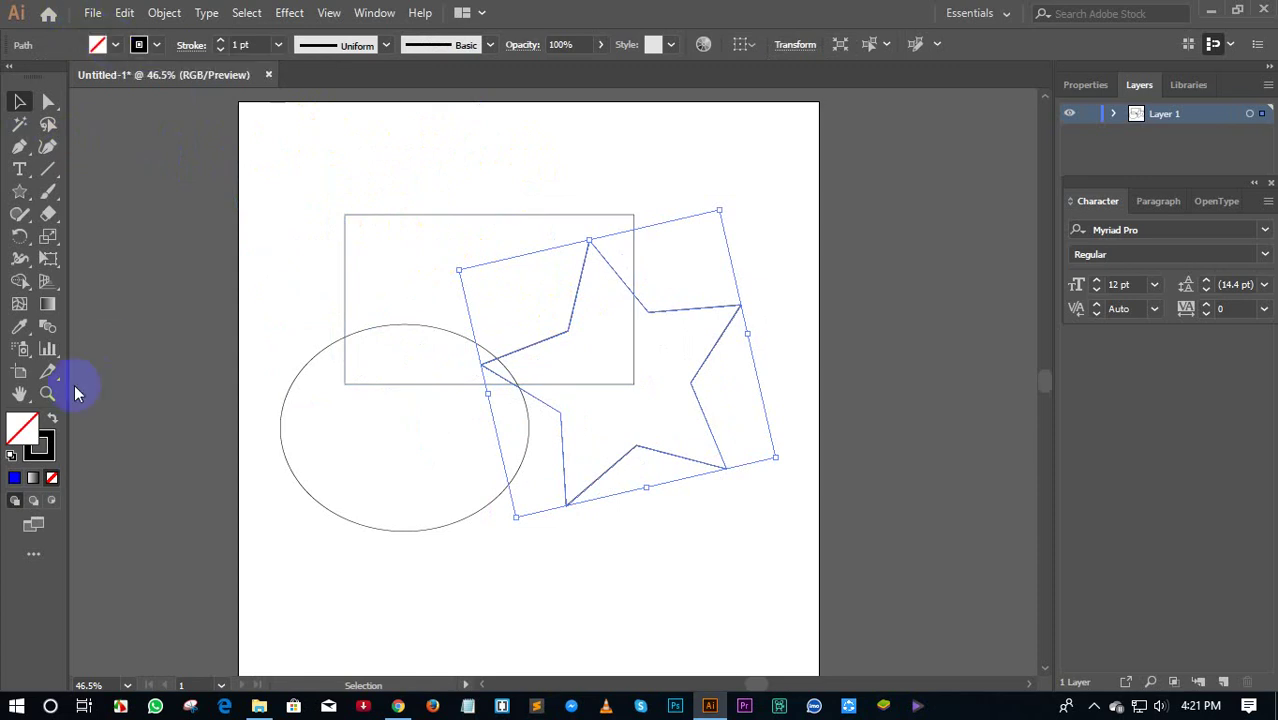
# - Fill the star orange, the rectangle black and the ellipse green
pyautogui.click(112, 48)
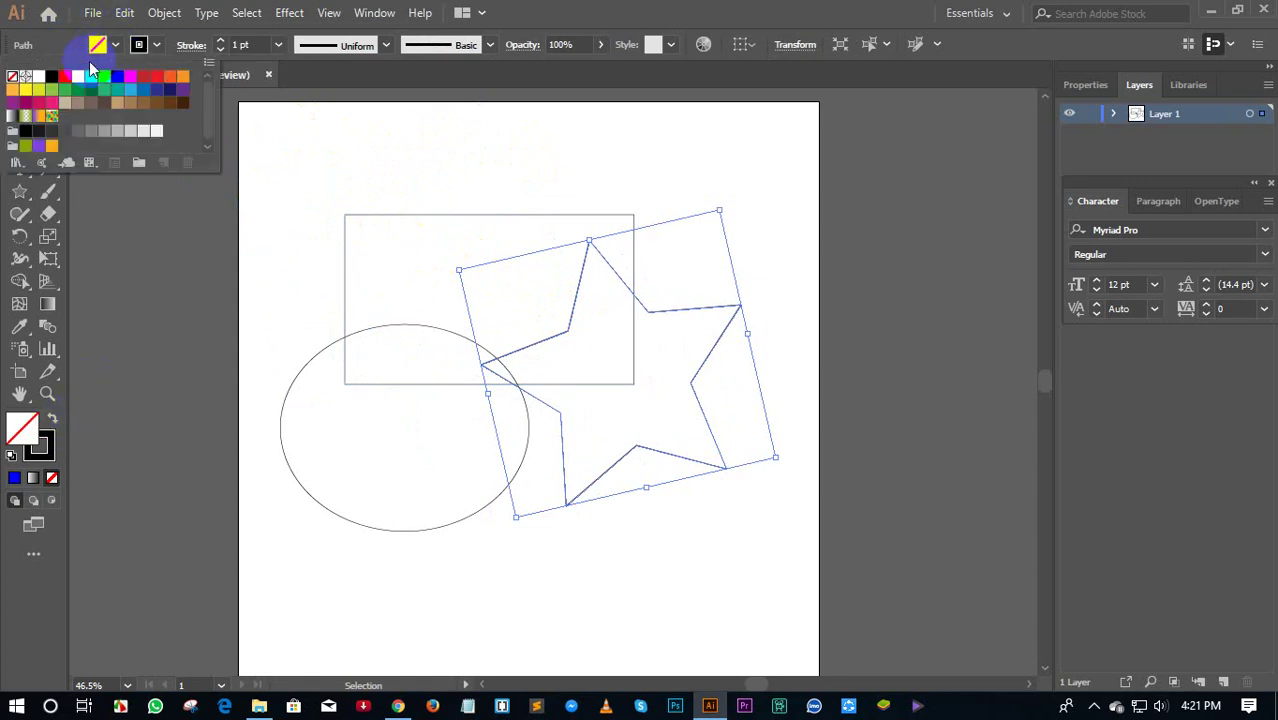
pyautogui.click(183, 77)
pyautogui.moveTo(330, 190); pyautogui.dragTo(365, 251)
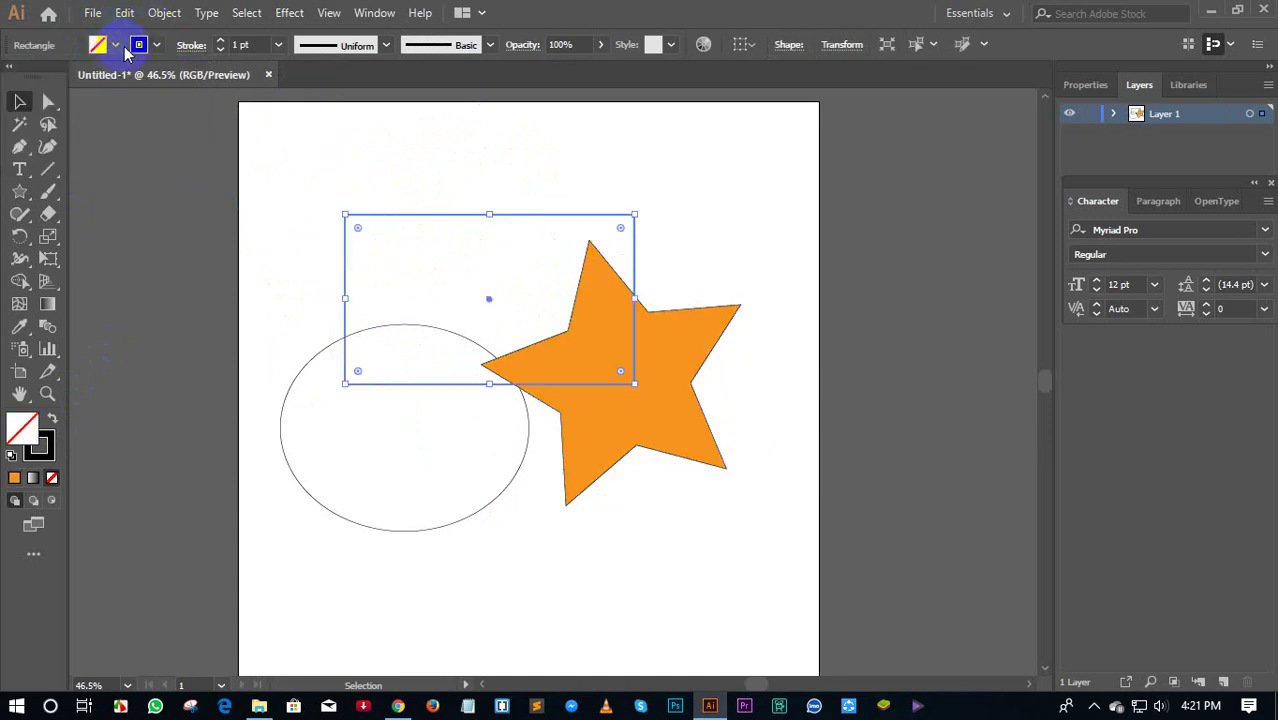
pyautogui.click(115, 45)
pyautogui.click(25, 130)
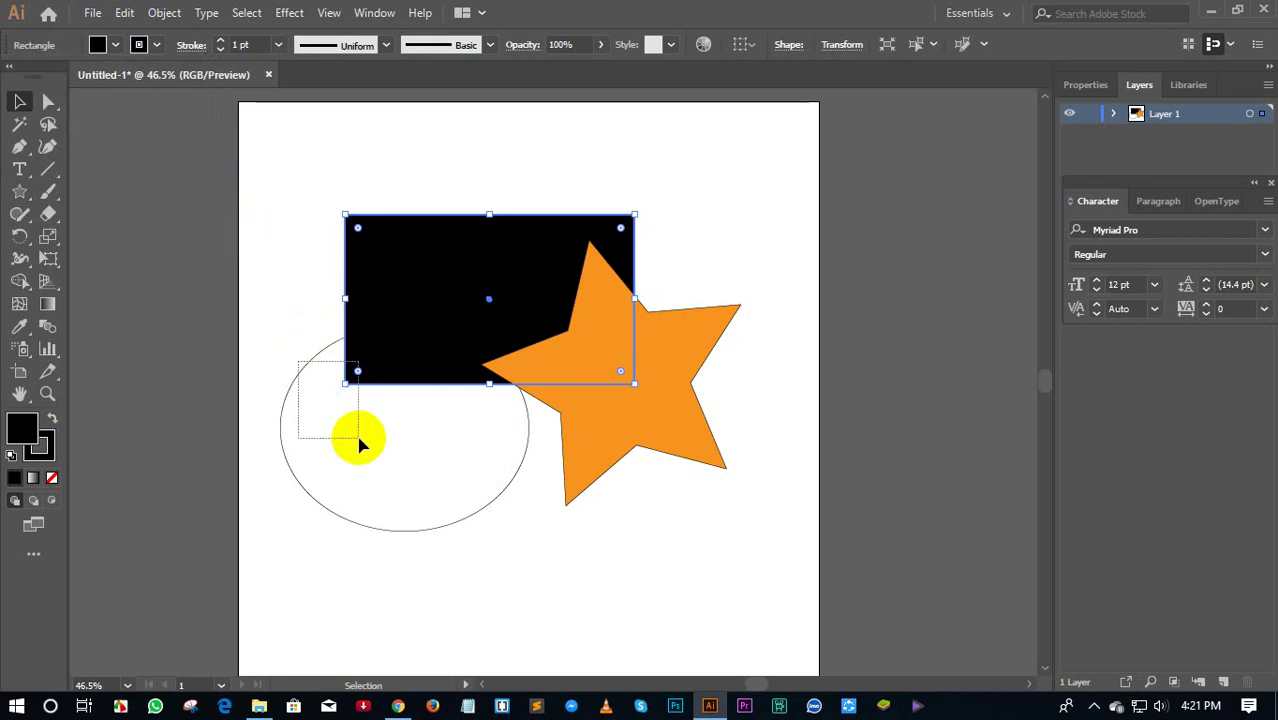
pyautogui.keyDown('shift'); pyautogui.click(394, 429); pyautogui.keyUp('shift')
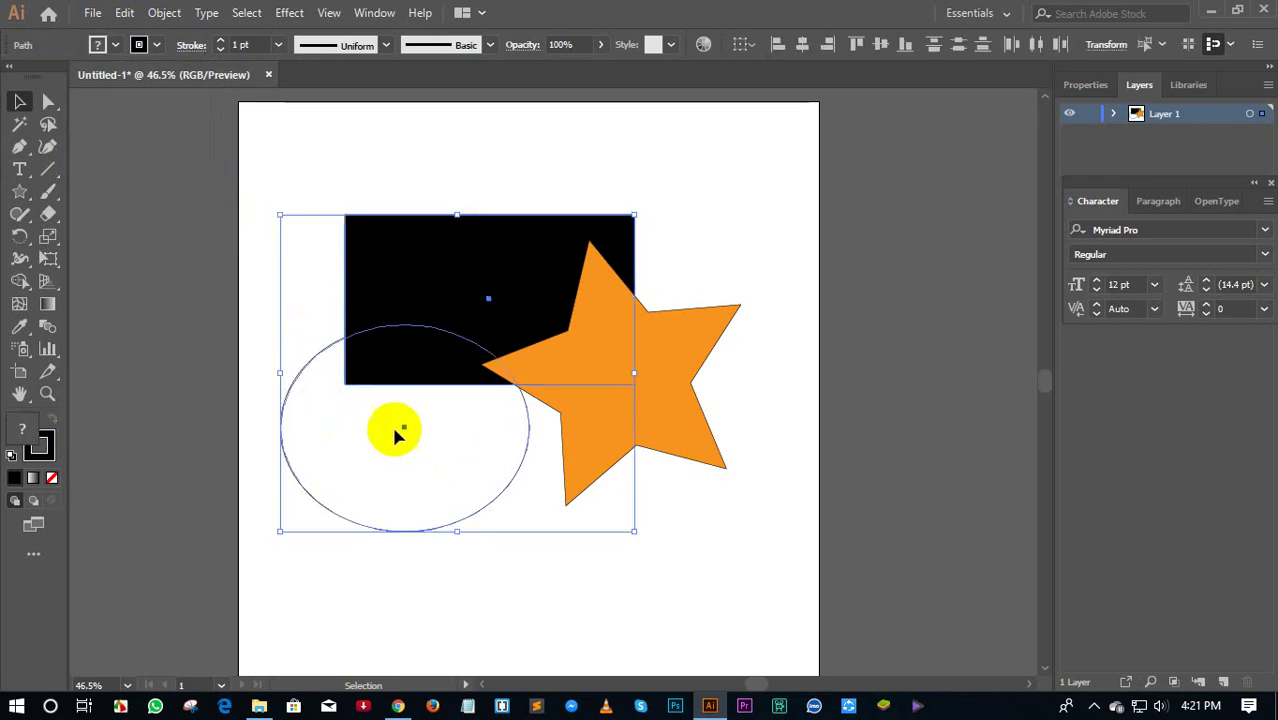
pyautogui.click(114, 45)
pyautogui.click(91, 90)
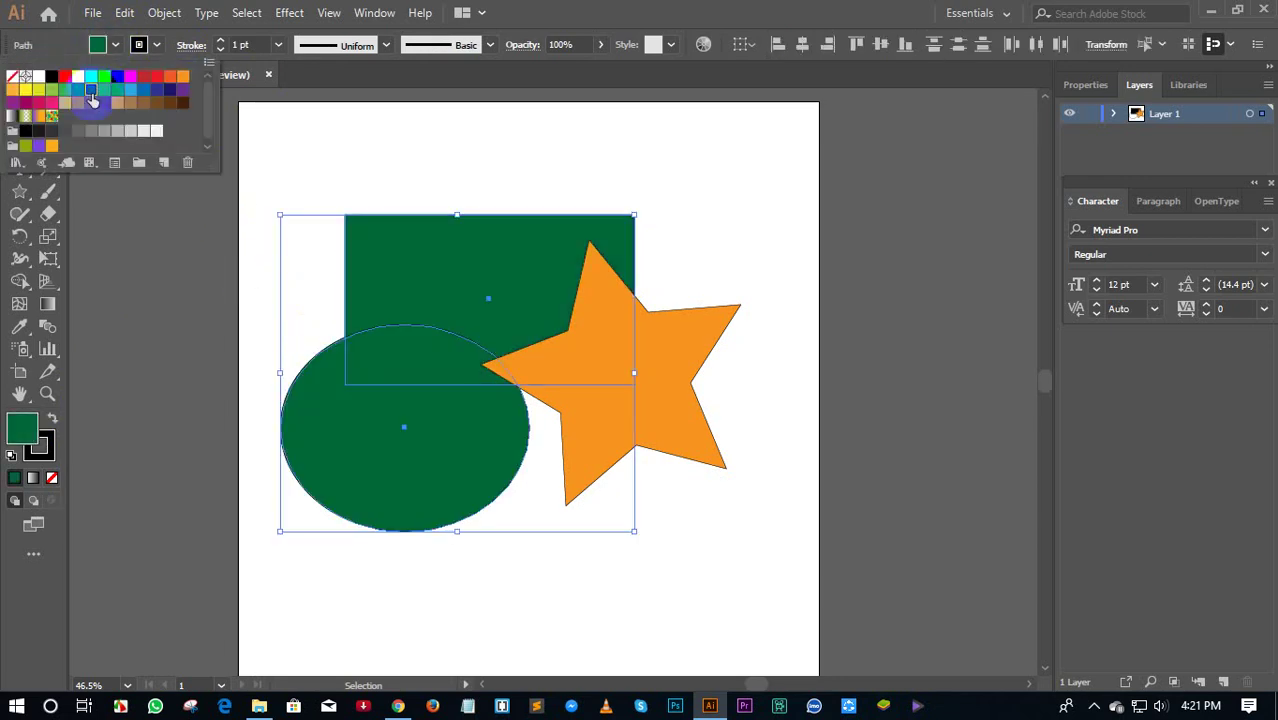
# - Return the rectangle to black and move the ellipse up and left over it
pyautogui.click(248, 128)
pyautogui.click(322, 126)
pyautogui.moveTo(321, 210); pyautogui.dragTo(430, 250)
pyautogui.click(118, 46)
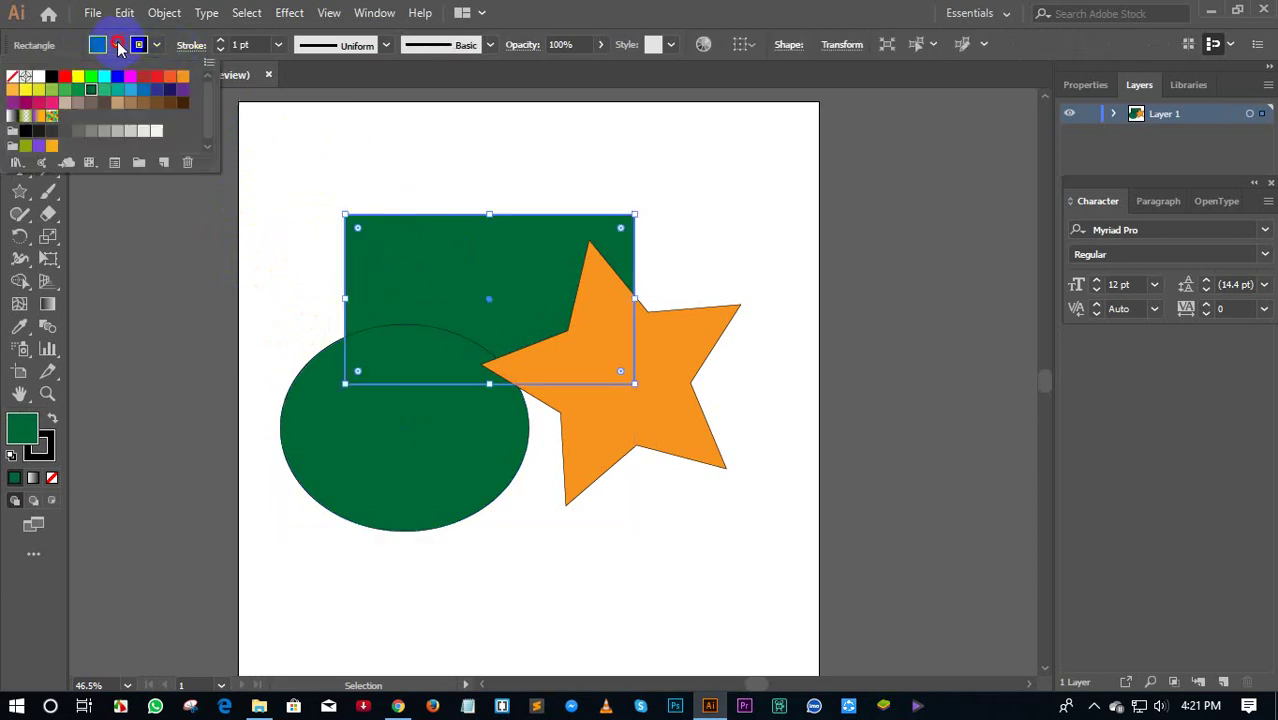
pyautogui.click(50, 80)
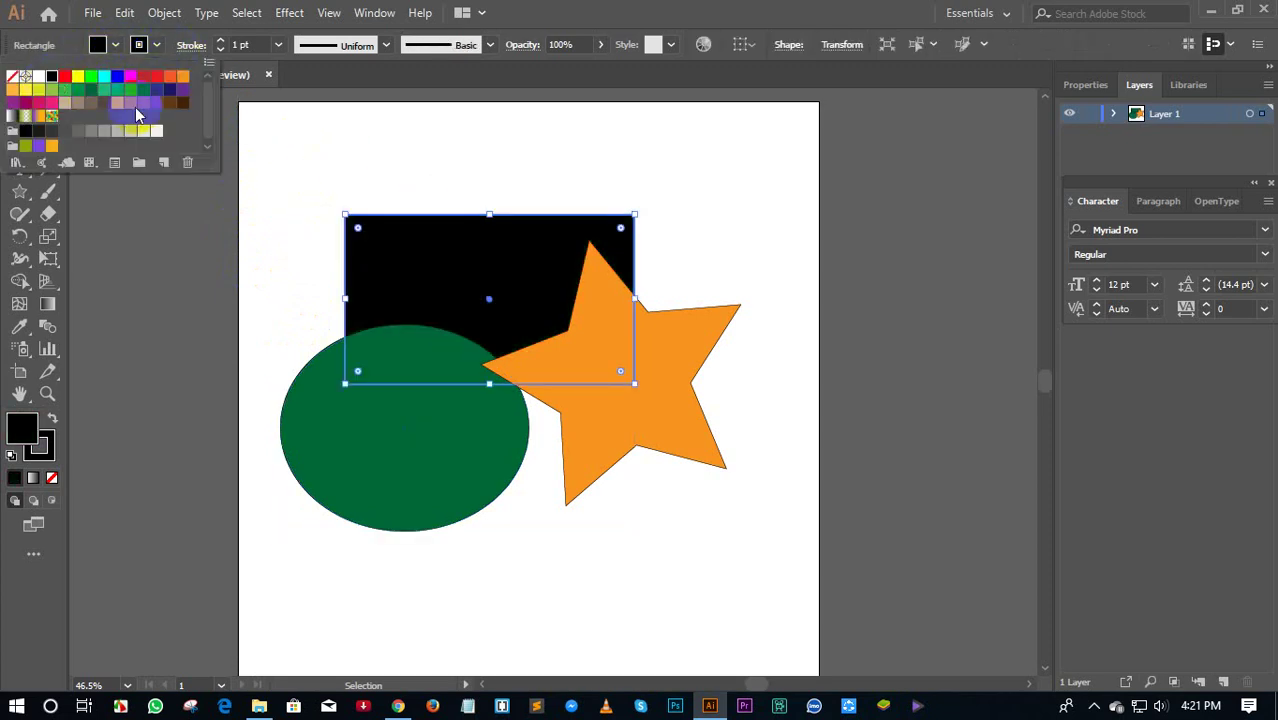
pyautogui.click(423, 157)
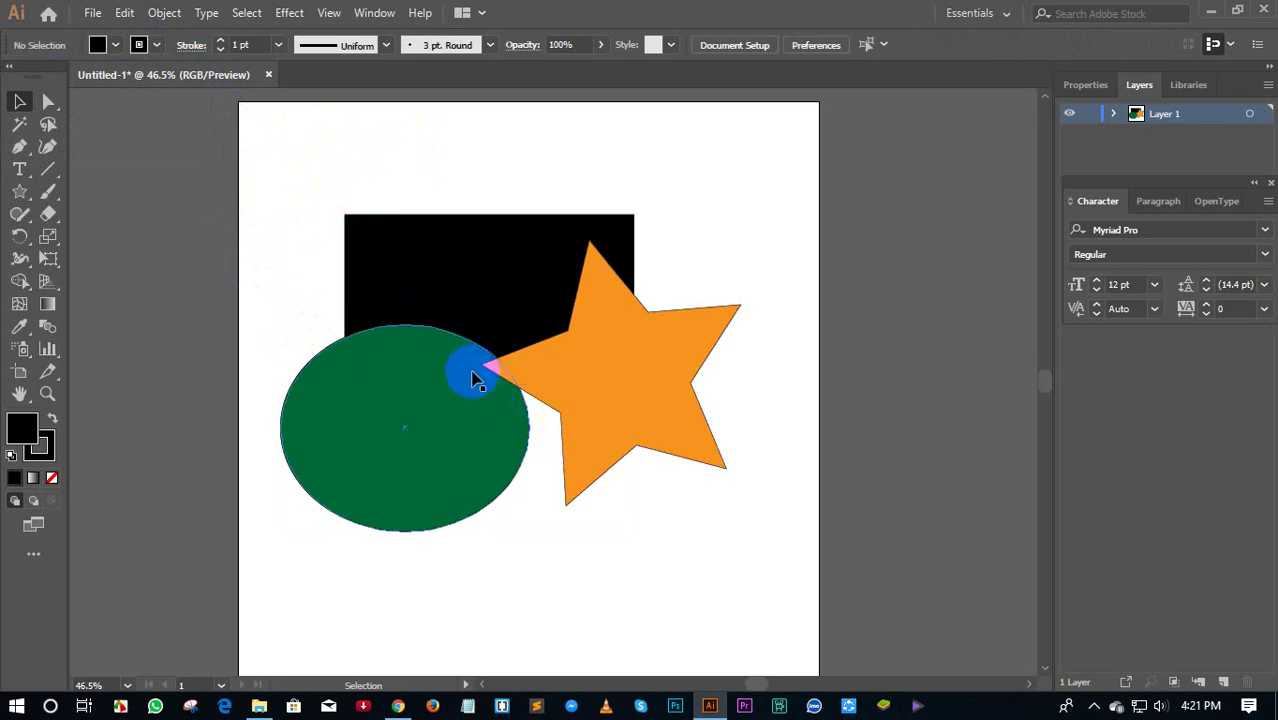
pyautogui.moveTo(431, 401)
pyautogui.mouseDown()
pyautogui.moveTo(436, 363)
pyautogui.moveTo(399, 351)
pyautogui.mouseUp()
pyautogui.click(393, 172)
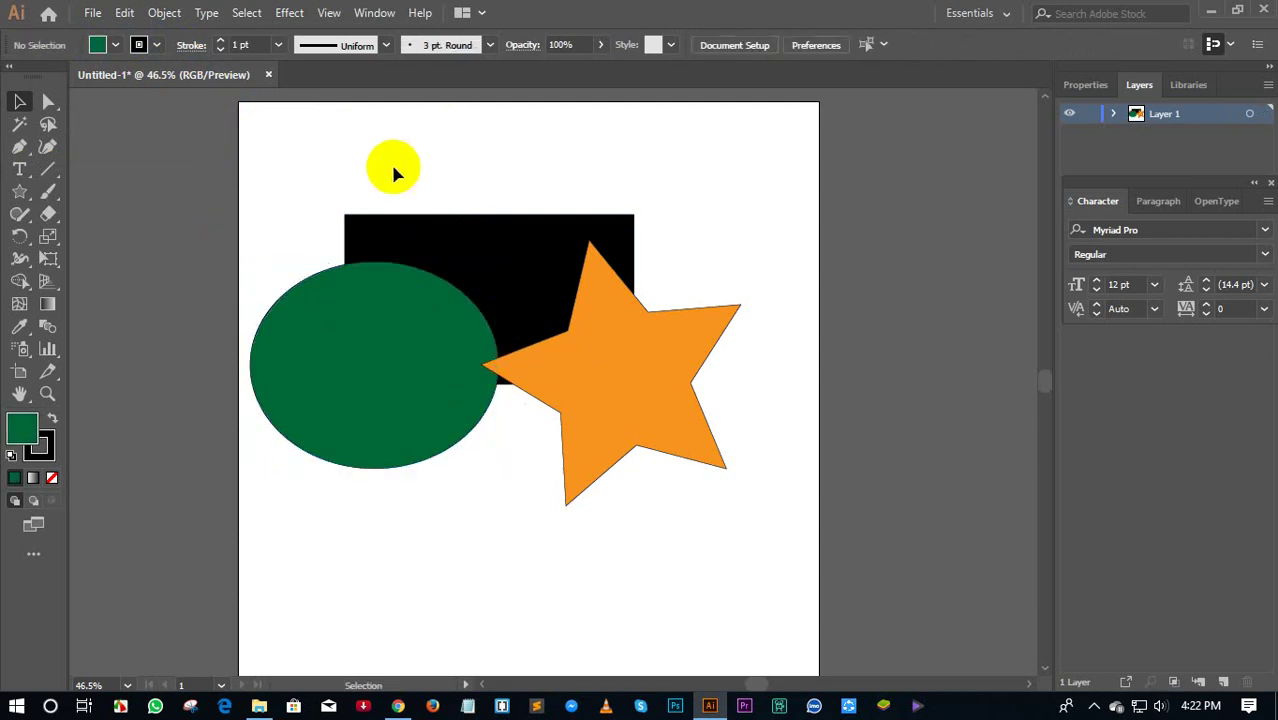
# - Select the rectangle, ellipse and star together as a group of overlapping shapes
pyautogui.click(465, 245)
pyautogui.click(656, 371)
pyautogui.click(338, 178)
pyautogui.click(479, 279)
pyautogui.click(385, 277)
pyautogui.click(126, 266)
pyautogui.click(357, 242)
pyautogui.click(171, 171)
pyautogui.moveTo(299, 193)
pyautogui.mouseDown()
pyautogui.moveTo(511, 333)
pyautogui.moveTo(662, 403)
pyautogui.mouseUp()
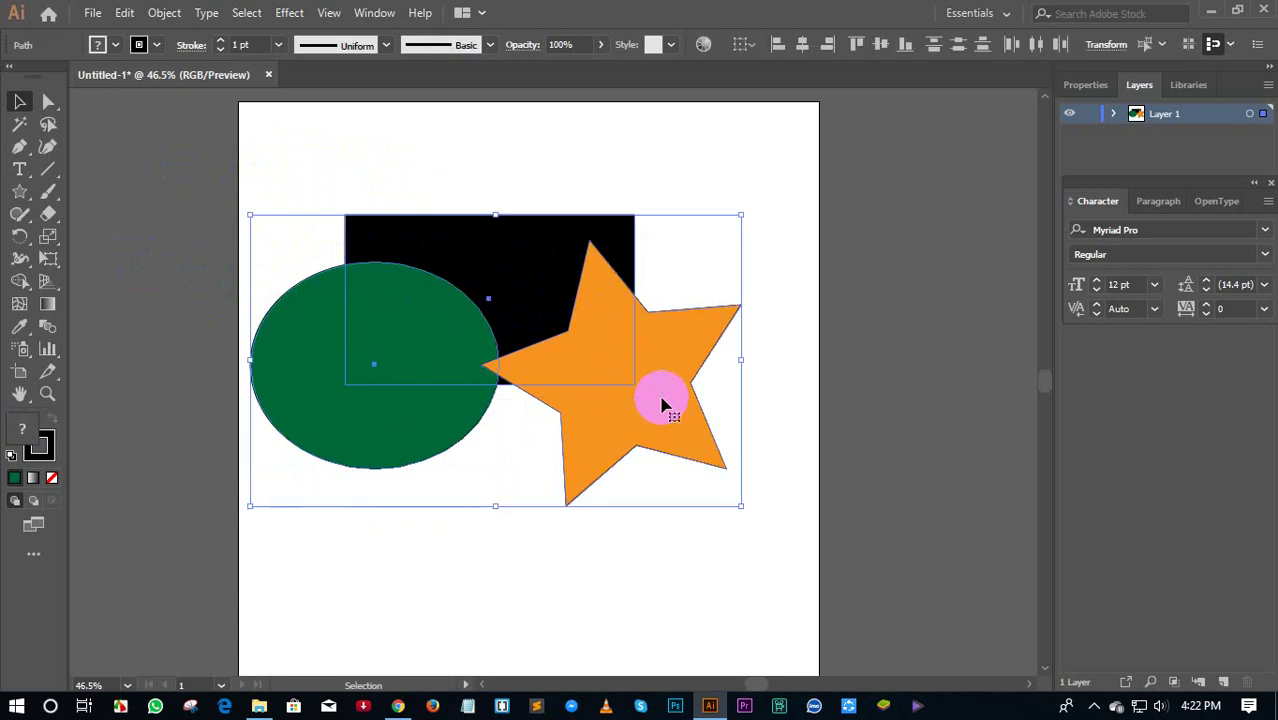
pyautogui.press('a')
pyautogui.press('v')
# - With Shape Builder, mark the ellipse and rectangle's overlapping regions to merge
pyautogui.hotkey('shift', 'm')
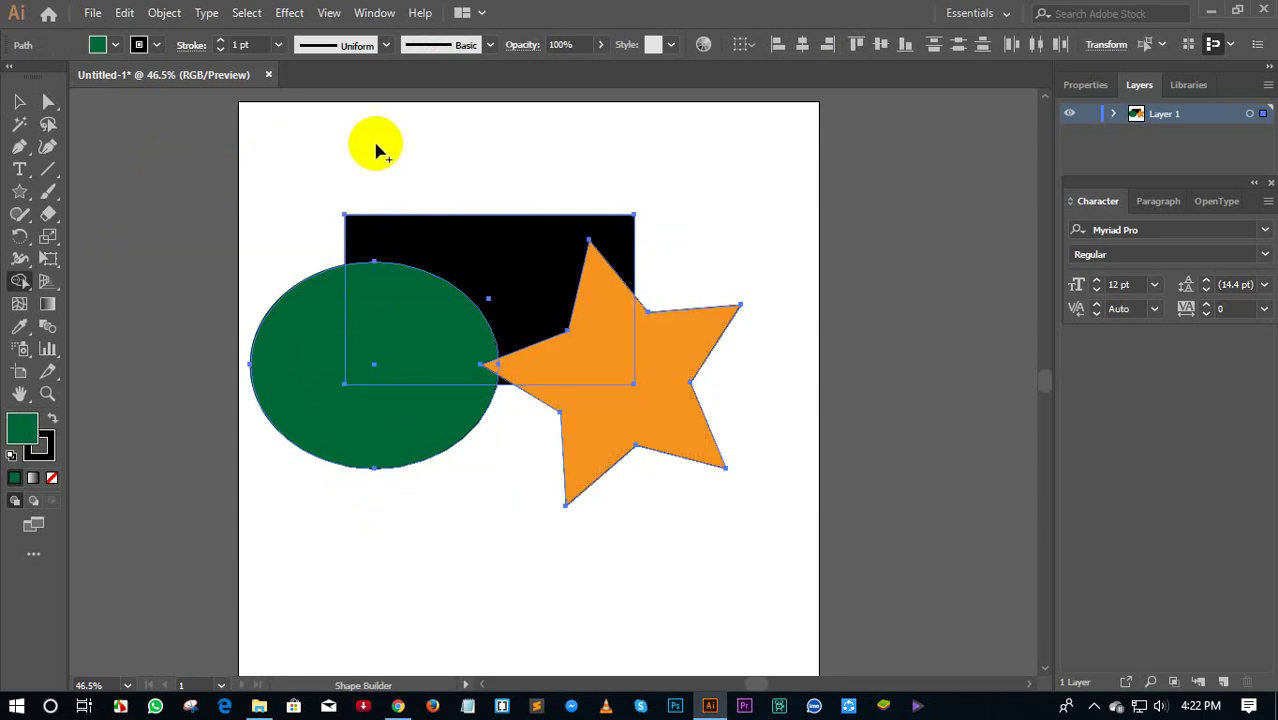
pyautogui.click(30, 103)
pyautogui.moveTo(288, 148); pyautogui.dragTo(363, 240)
pyautogui.moveTo(20, 281); pyautogui.dragTo(80, 290)
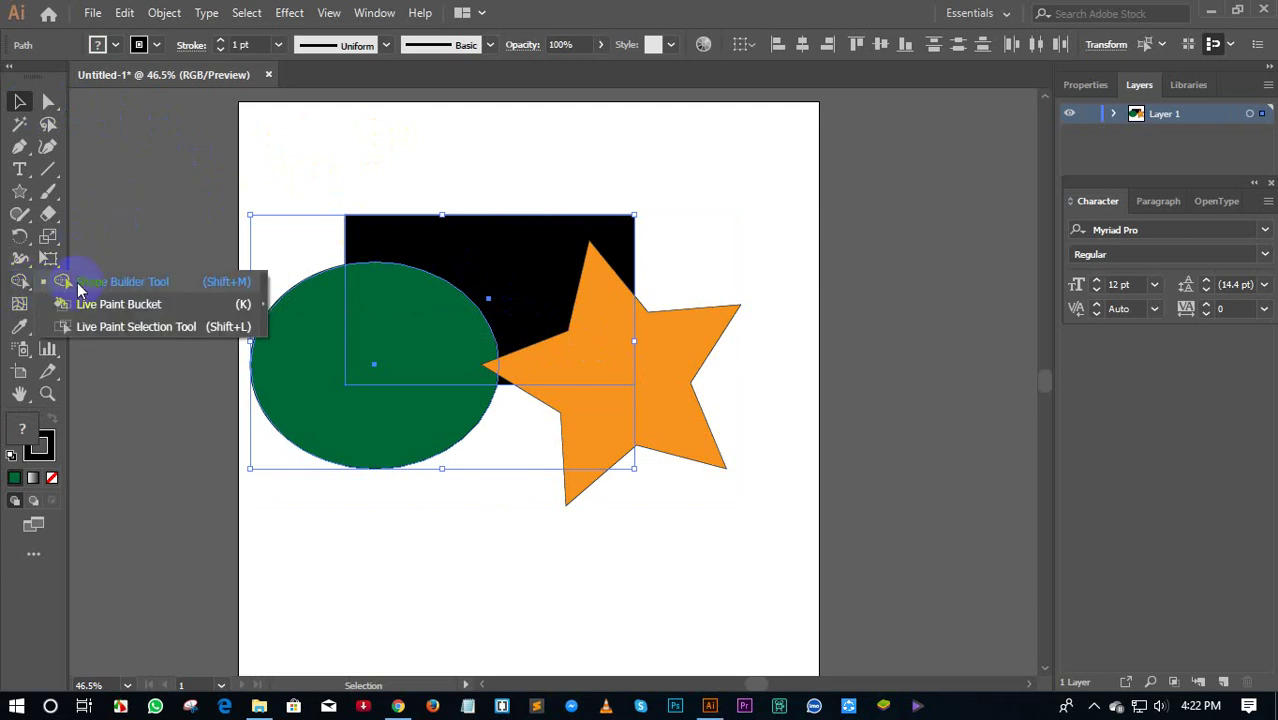
pyautogui.moveTo(80, 290); pyautogui.dragTo(175, 292)
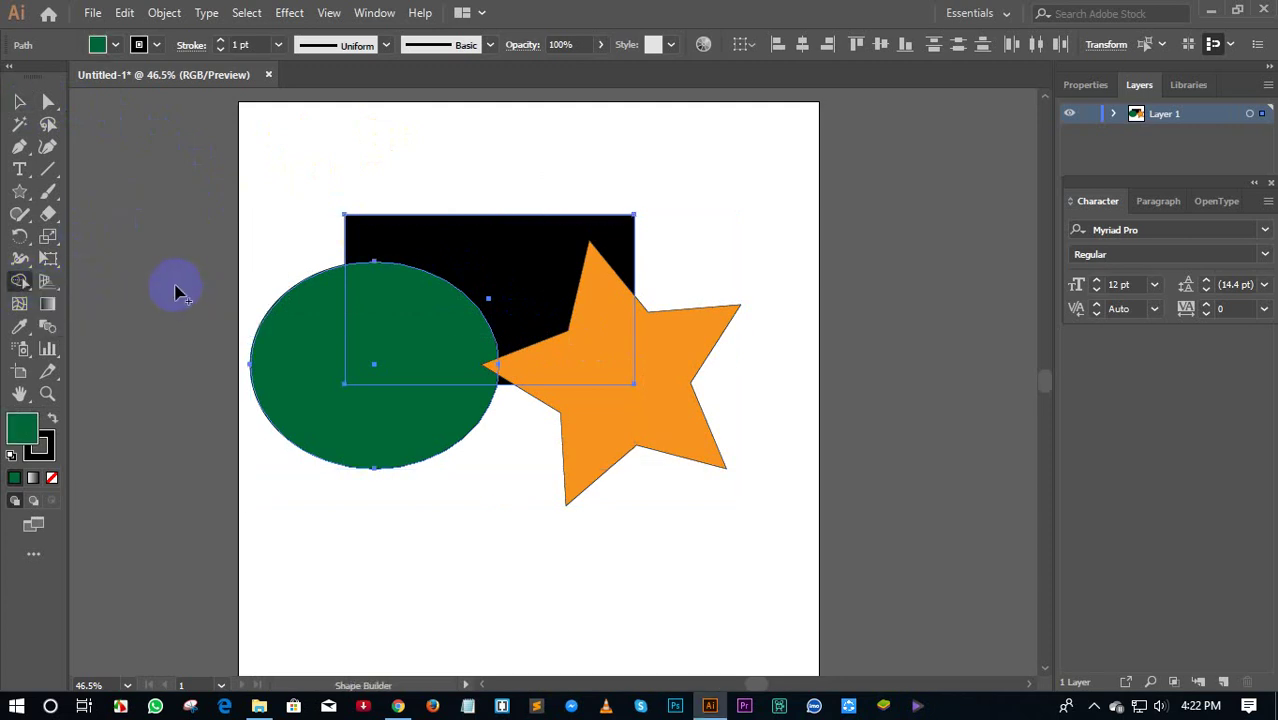
pyautogui.click(265, 322)
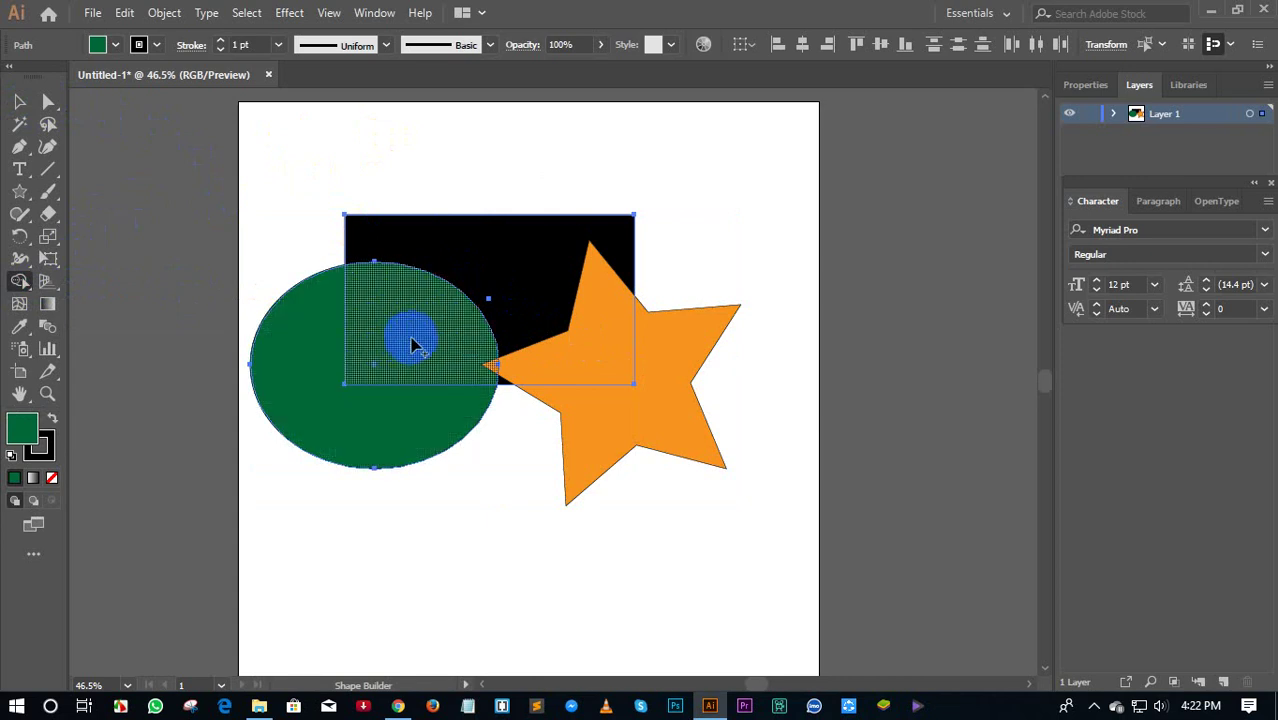
pyautogui.moveTo(414, 345); pyautogui.dragTo(542, 294)
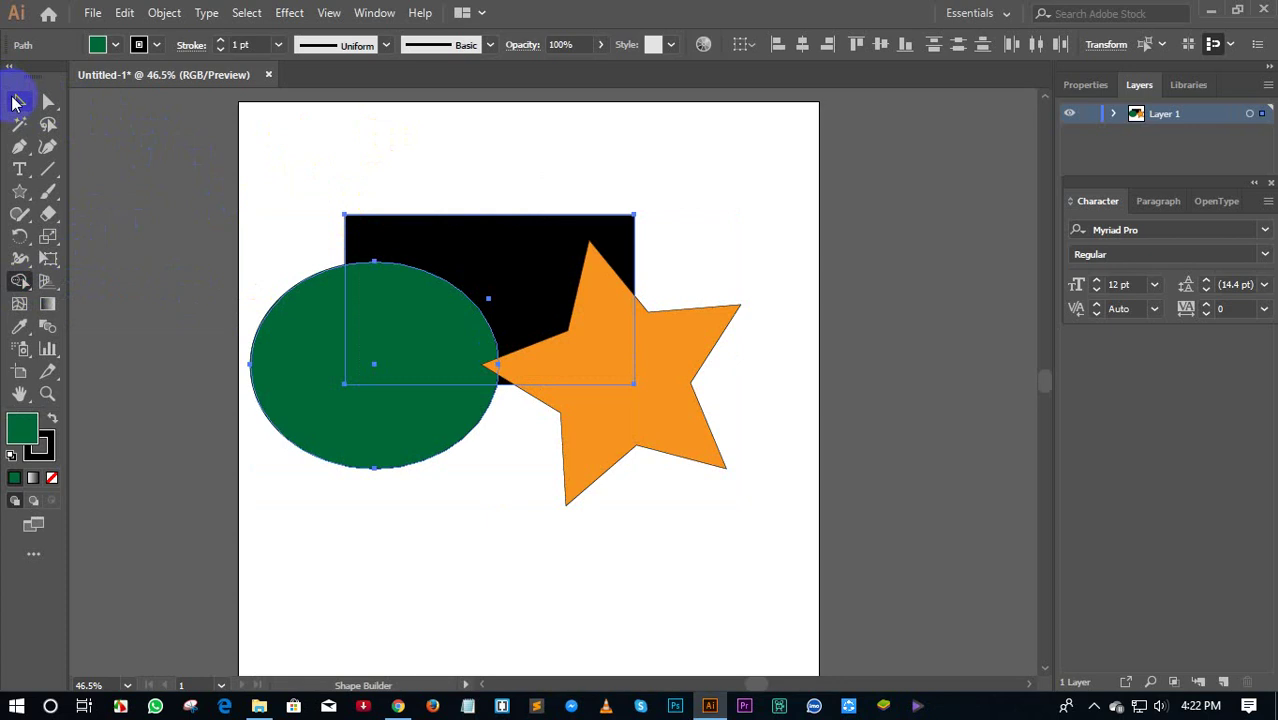
# - Select the ellipse, rectangle and star together and switch to the Shape Builder tool
pyautogui.click(16, 102)
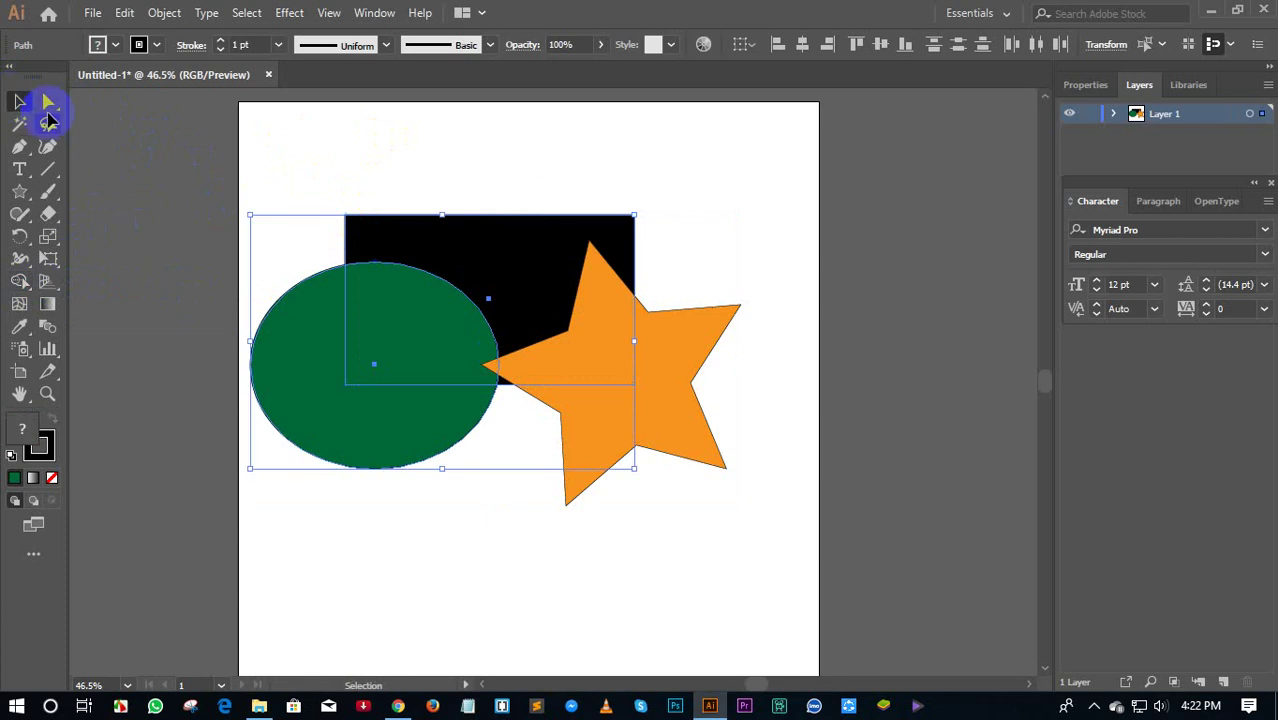
pyautogui.click(295, 150)
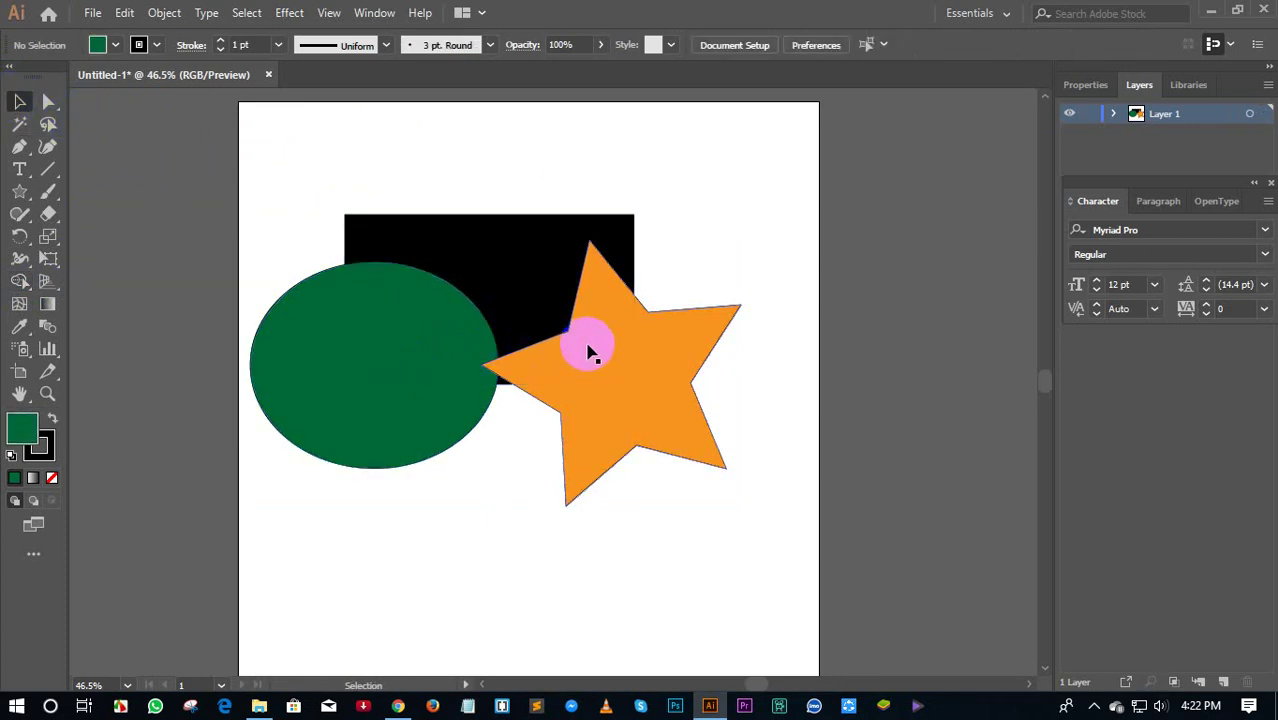
pyautogui.moveTo(288, 196); pyautogui.dragTo(508, 365)
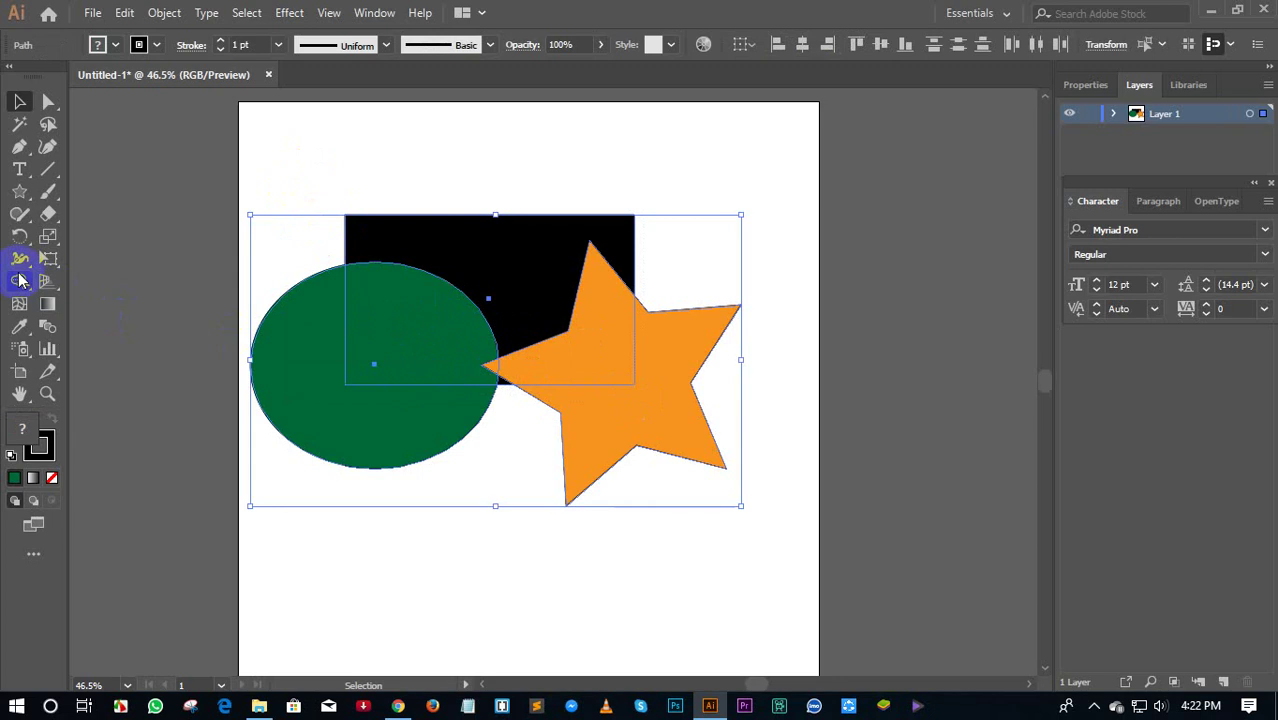
pyautogui.moveTo(20, 281); pyautogui.dragTo(98, 284)
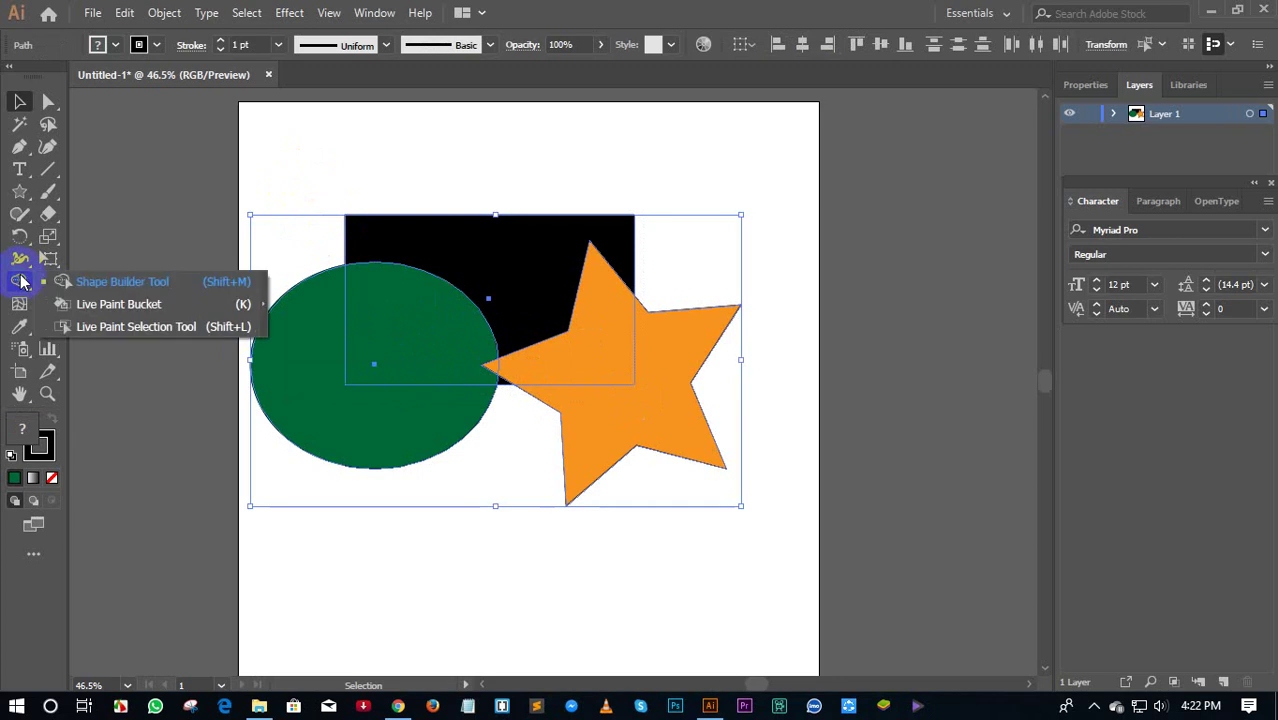
pyautogui.click(98, 284)
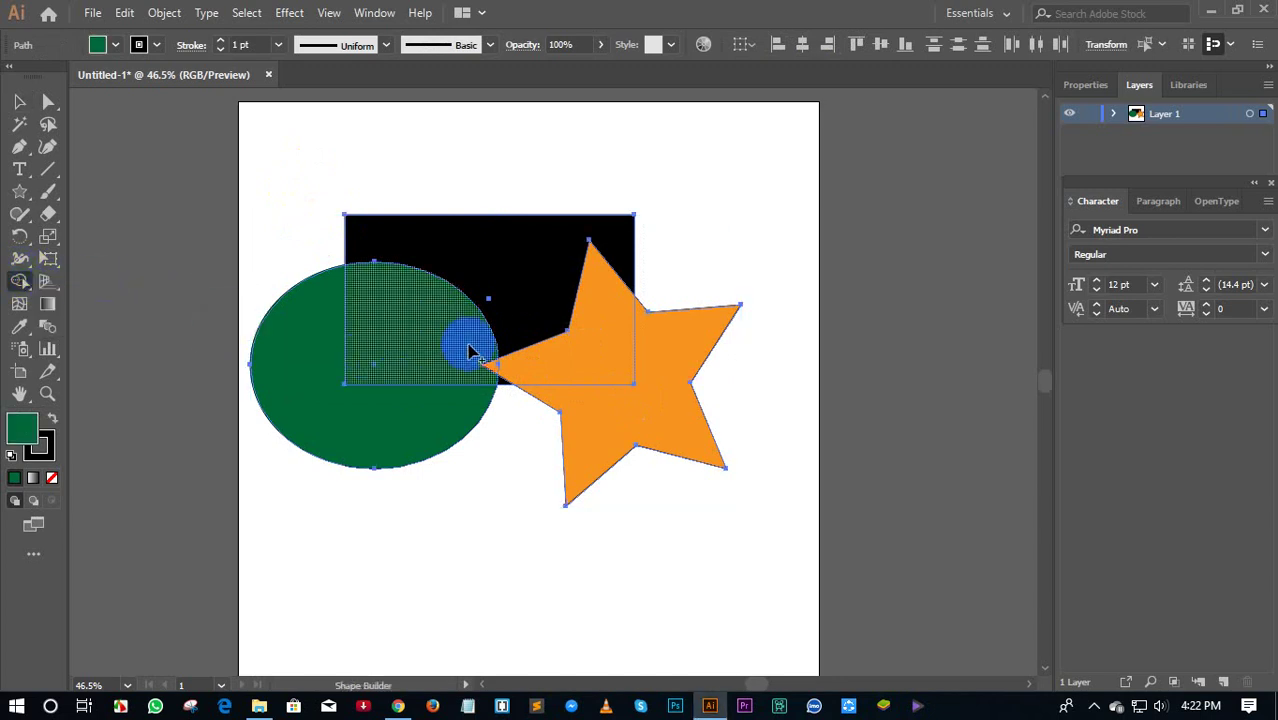
pyautogui.moveTo(604, 370); pyautogui.dragTo(617, 381)
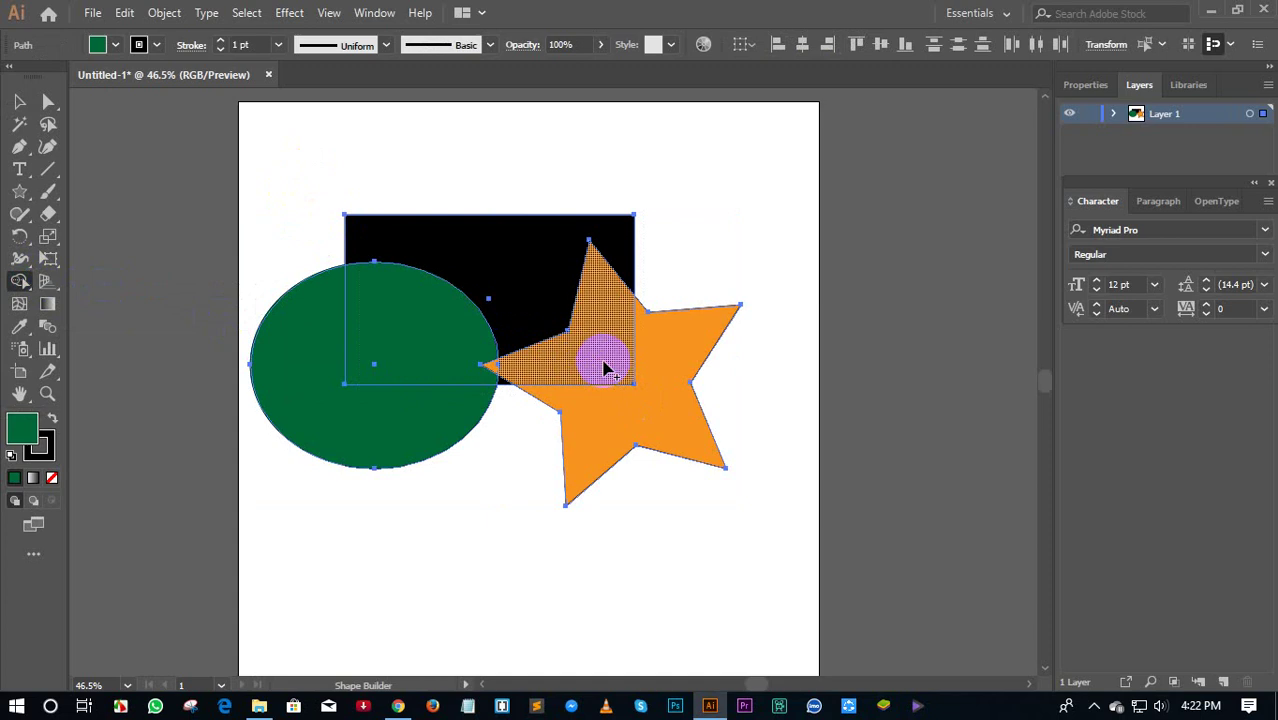
pyautogui.moveTo(617, 381)
pyautogui.mouseDown()
pyautogui.moveTo(576, 296)
pyautogui.moveTo(585, 265)
pyautogui.moveTo(613, 322)
pyautogui.moveTo(552, 375)
pyautogui.moveTo(608, 345)
pyautogui.moveTo(602, 328)
pyautogui.moveTo(617, 320)
pyautogui.moveTo(600, 342)
pyautogui.mouseUp()
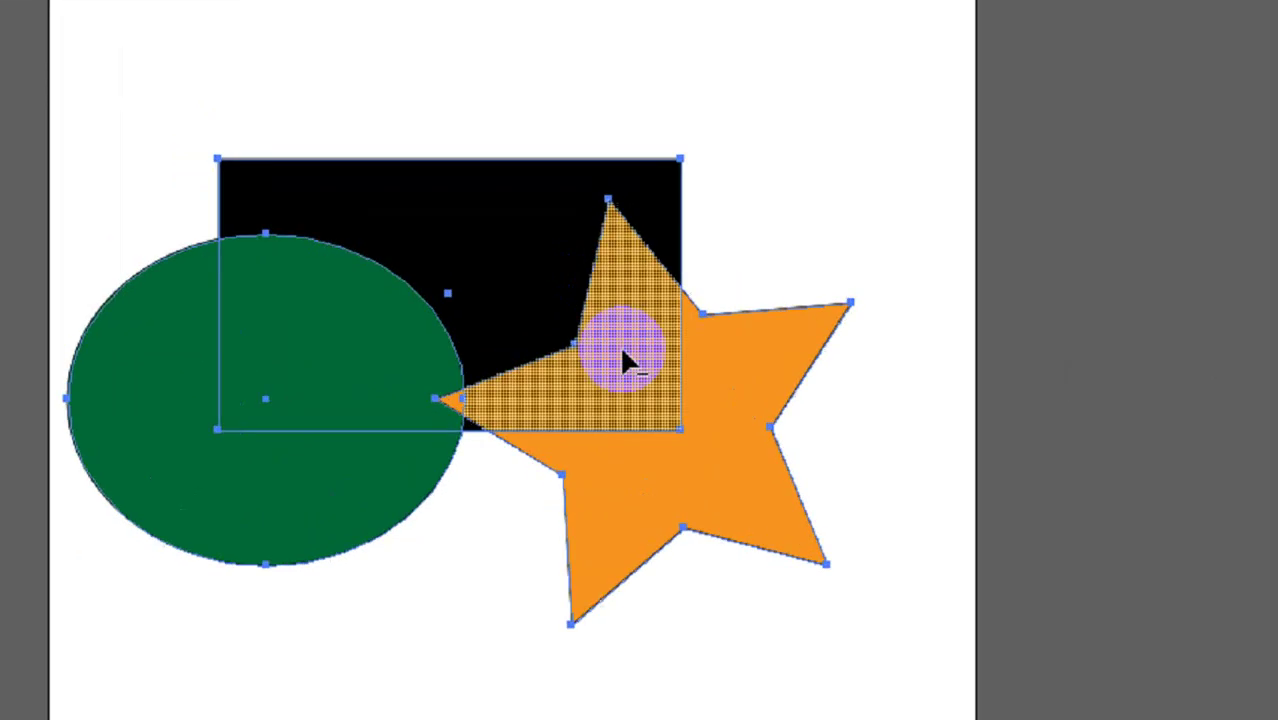
pyautogui.moveTo(645, 378); pyautogui.dragTo(662, 385)
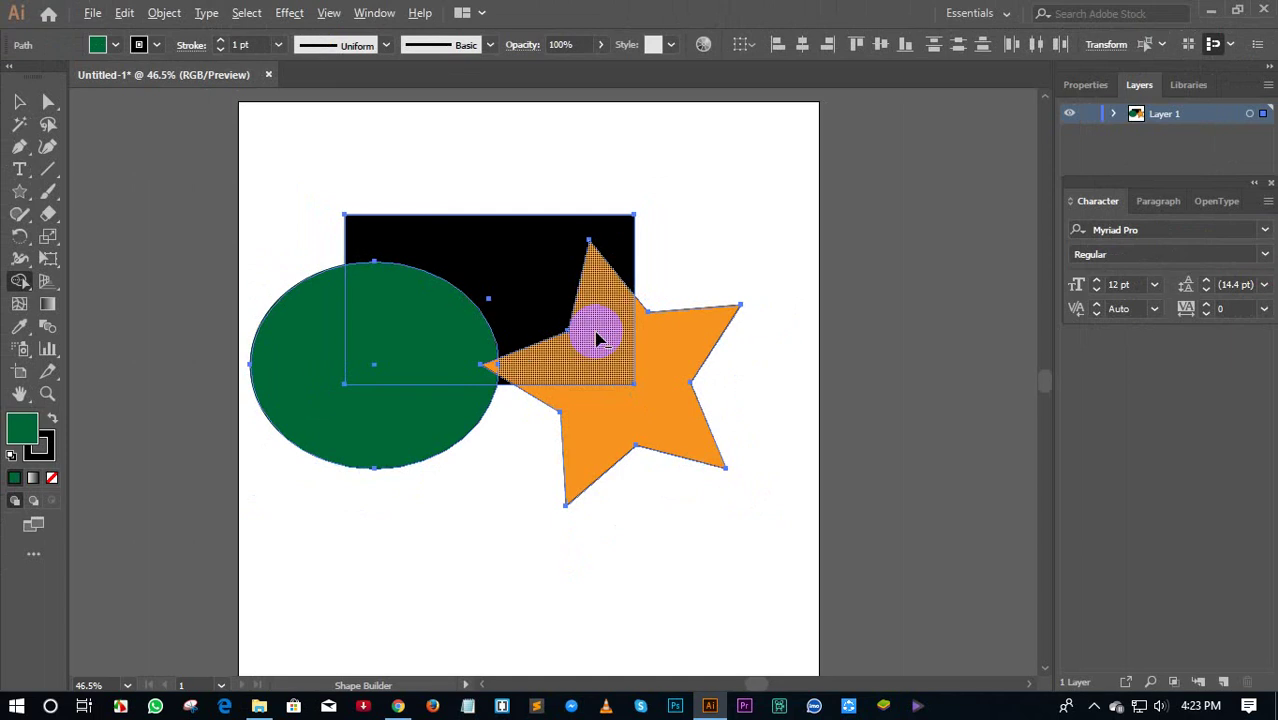
# - Remove the rectangle's overlaps with the star and ellipse, leaving white gaps
pyautogui.click(597, 340)
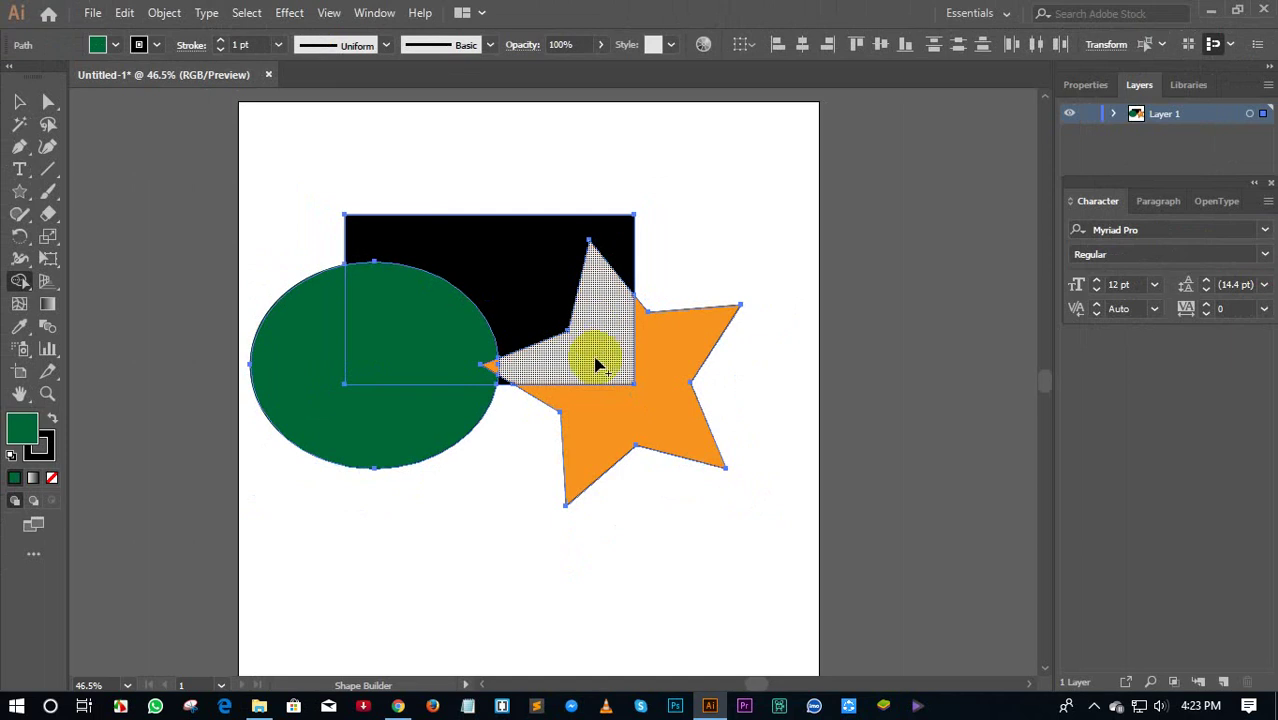
pyautogui.keyDown('alt'); pyautogui.click(599, 318); pyautogui.keyUp('alt')
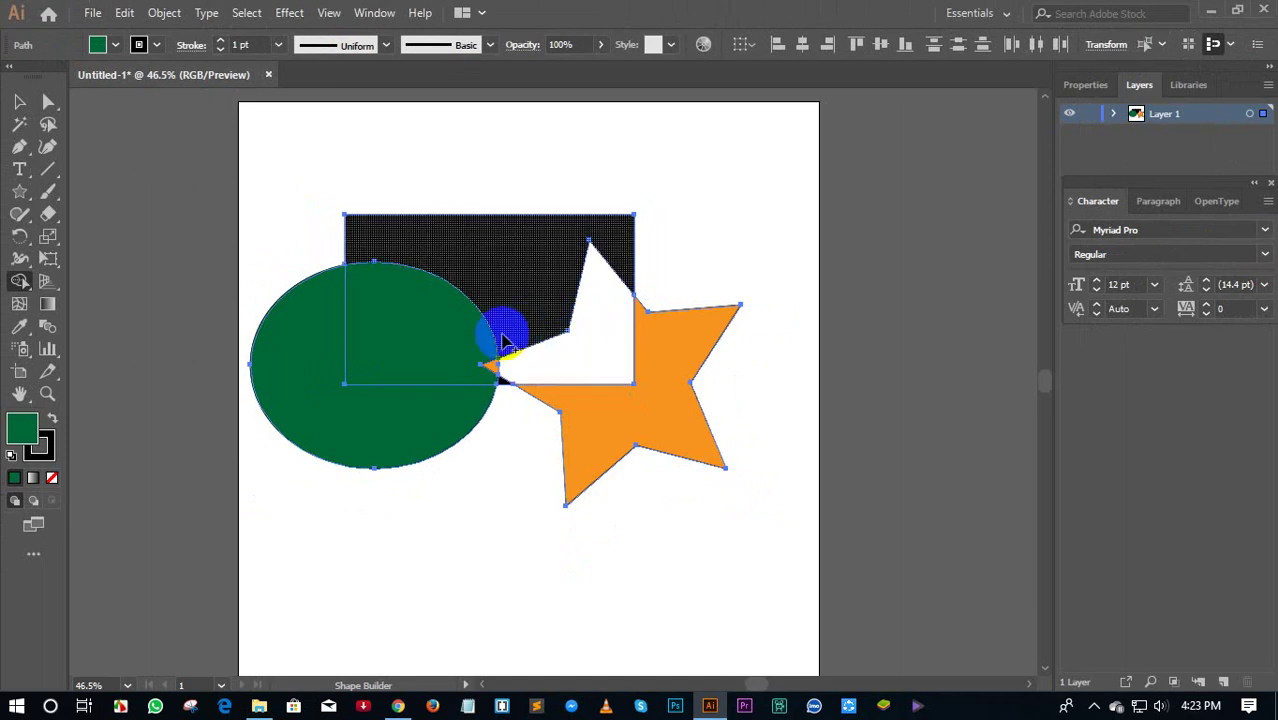
pyautogui.keyDown('alt'); pyautogui.click(449, 340); pyautogui.keyUp('alt')
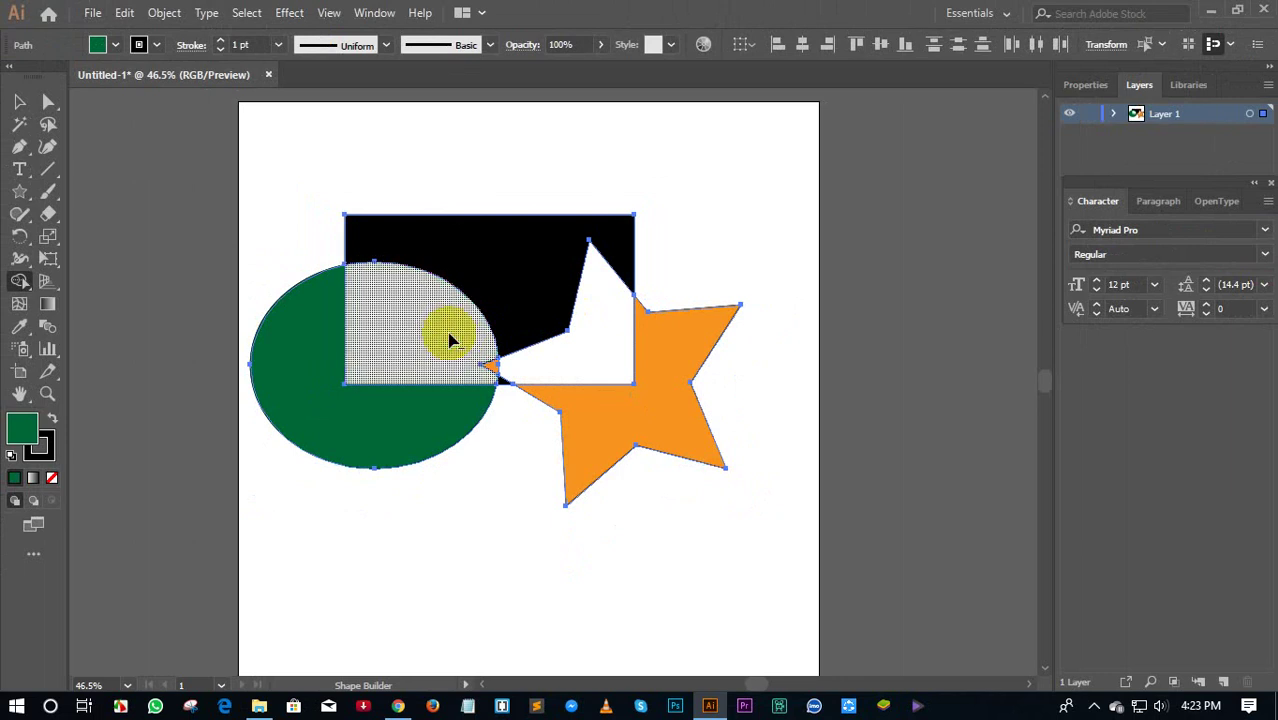
pyautogui.keyDown('alt'); pyautogui.click(455, 340); pyautogui.keyUp('alt')
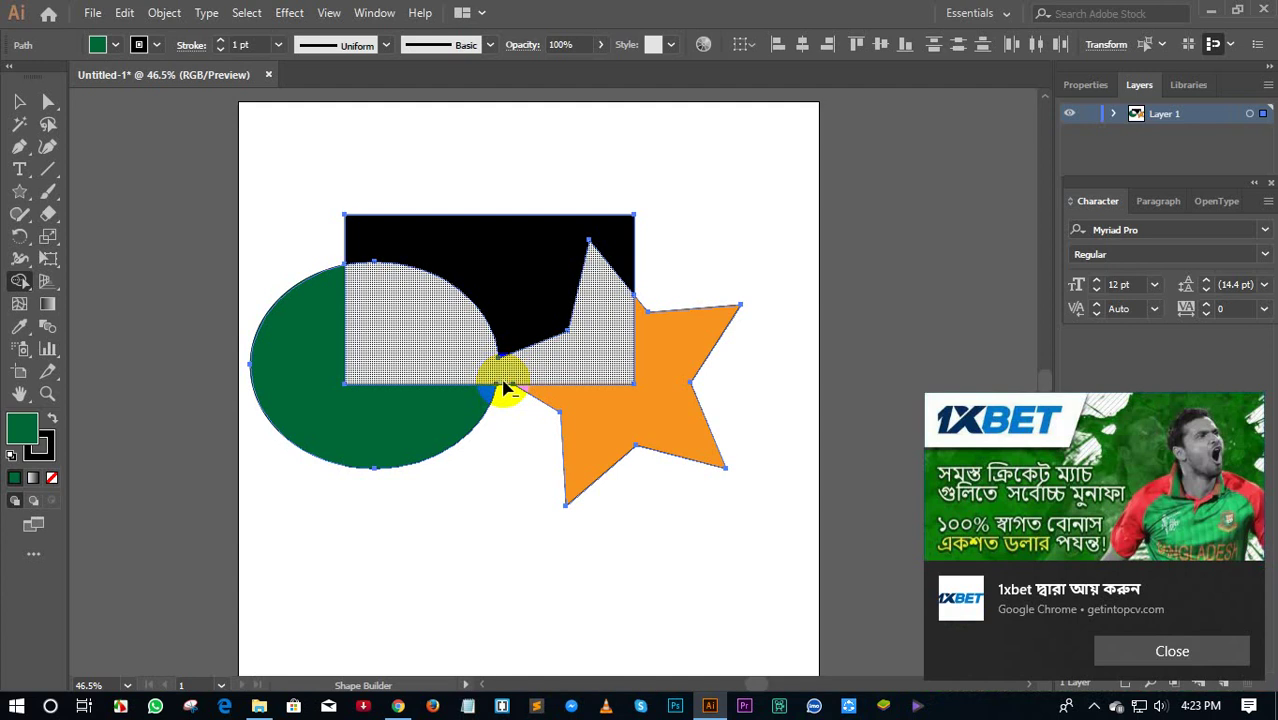
pyautogui.click(19, 102)
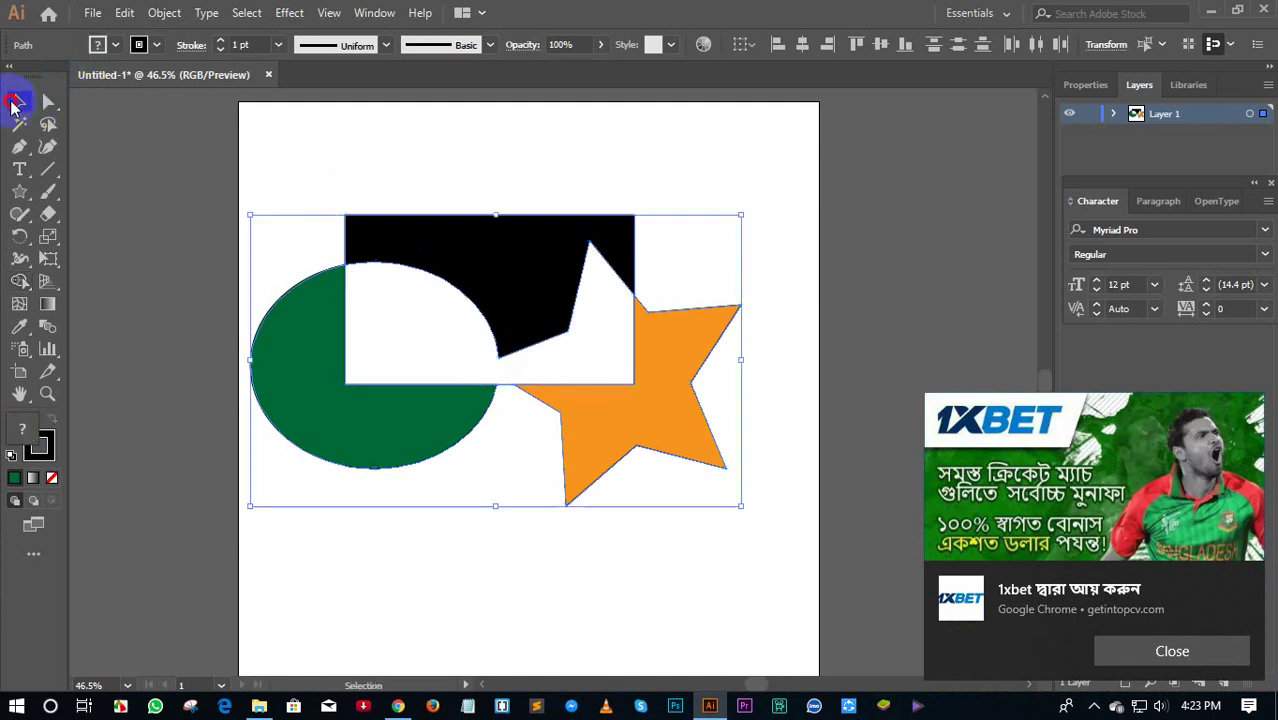
# - Try moving the star and ellipse, then undo both moves
pyautogui.click(315, 143)
pyautogui.moveTo(612, 368); pyautogui.dragTo(658, 459)
pyautogui.moveTo(413, 431); pyautogui.dragTo(368, 482)
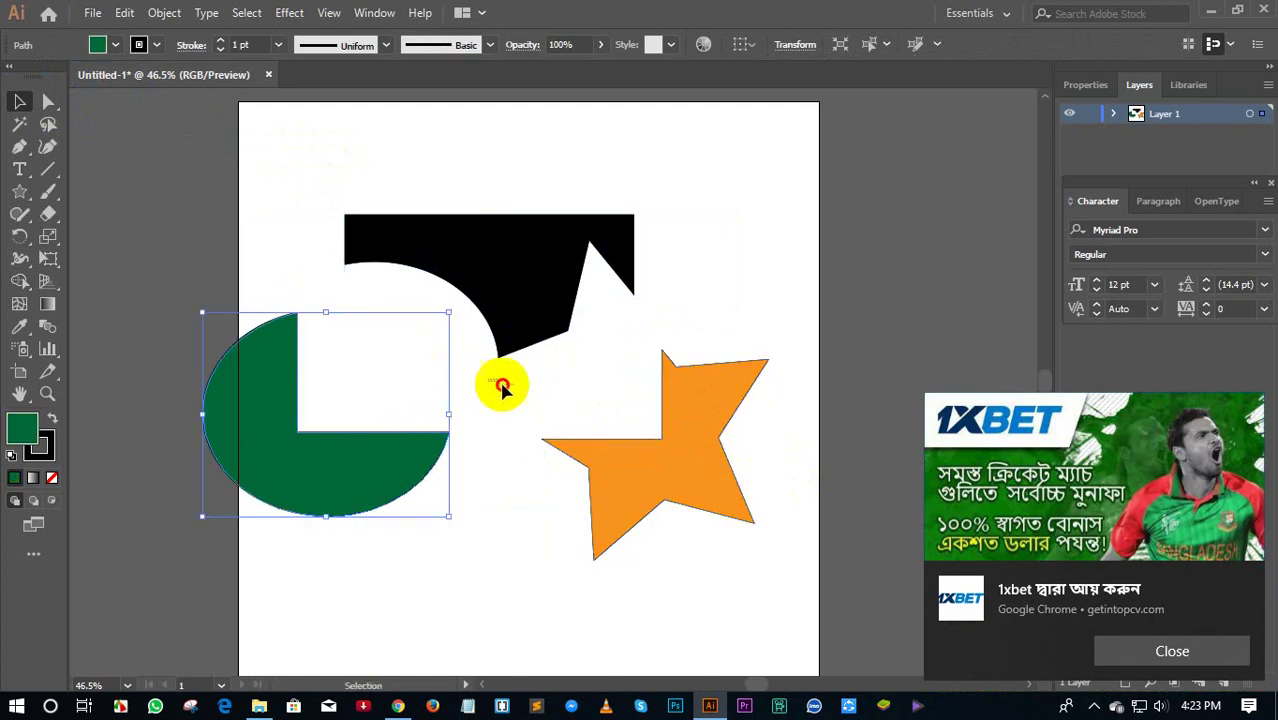
pyautogui.click(502, 384)
pyautogui.hotkey('ctrl', 'z')
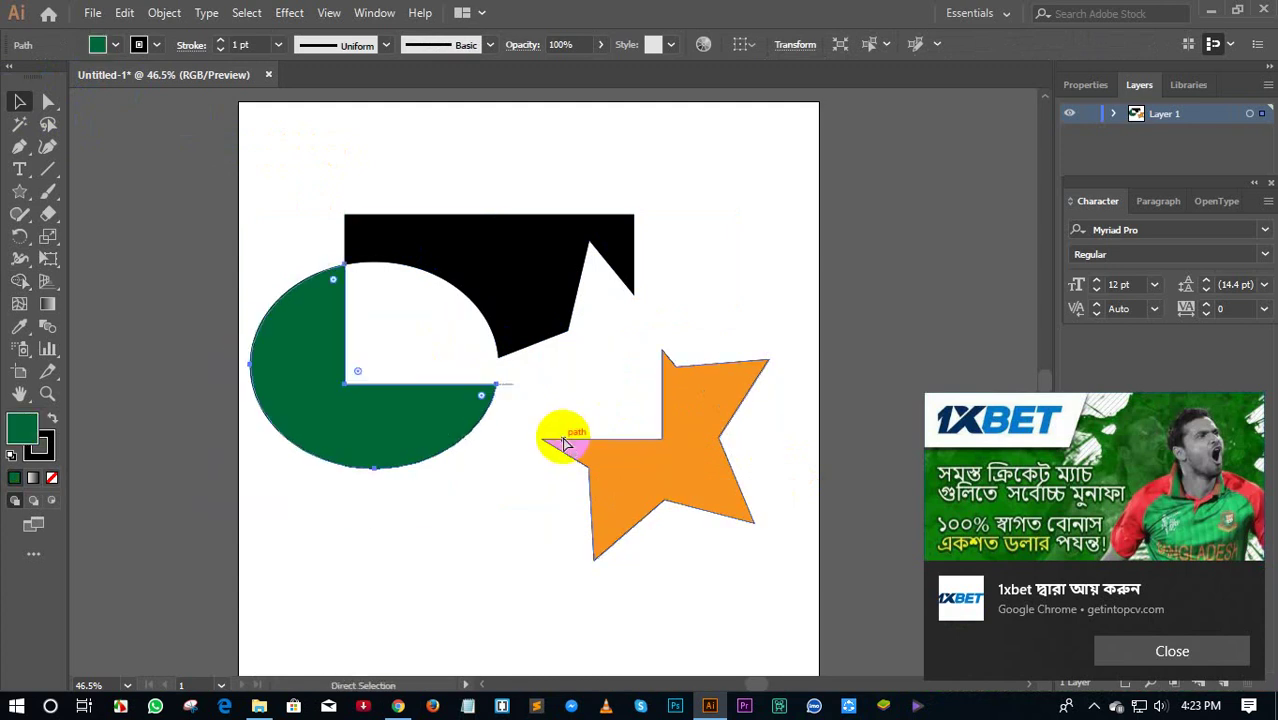
pyautogui.hotkey('ctrl', 'z')
pyautogui.hotkey('ctrl', 'z')
# - Select the rectangle, ellipse and star together and delete them
pyautogui.click(300, 177)
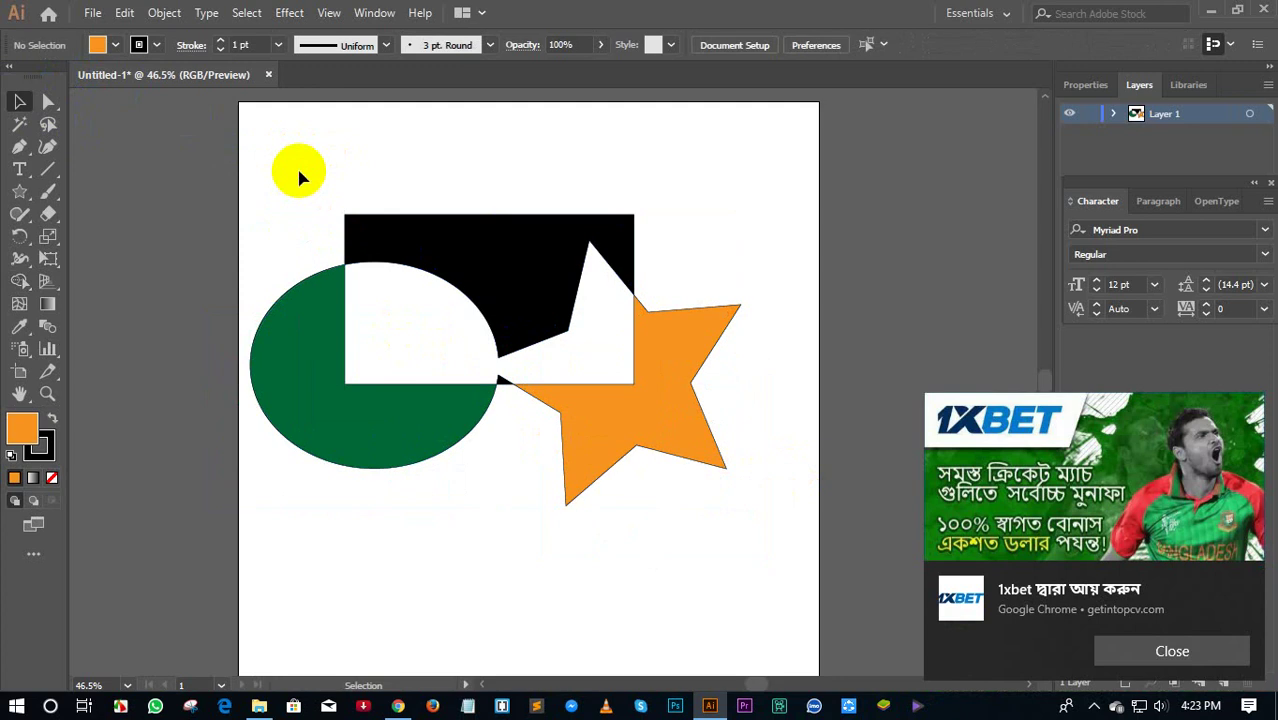
pyautogui.moveTo(335, 152); pyautogui.dragTo(760, 508)
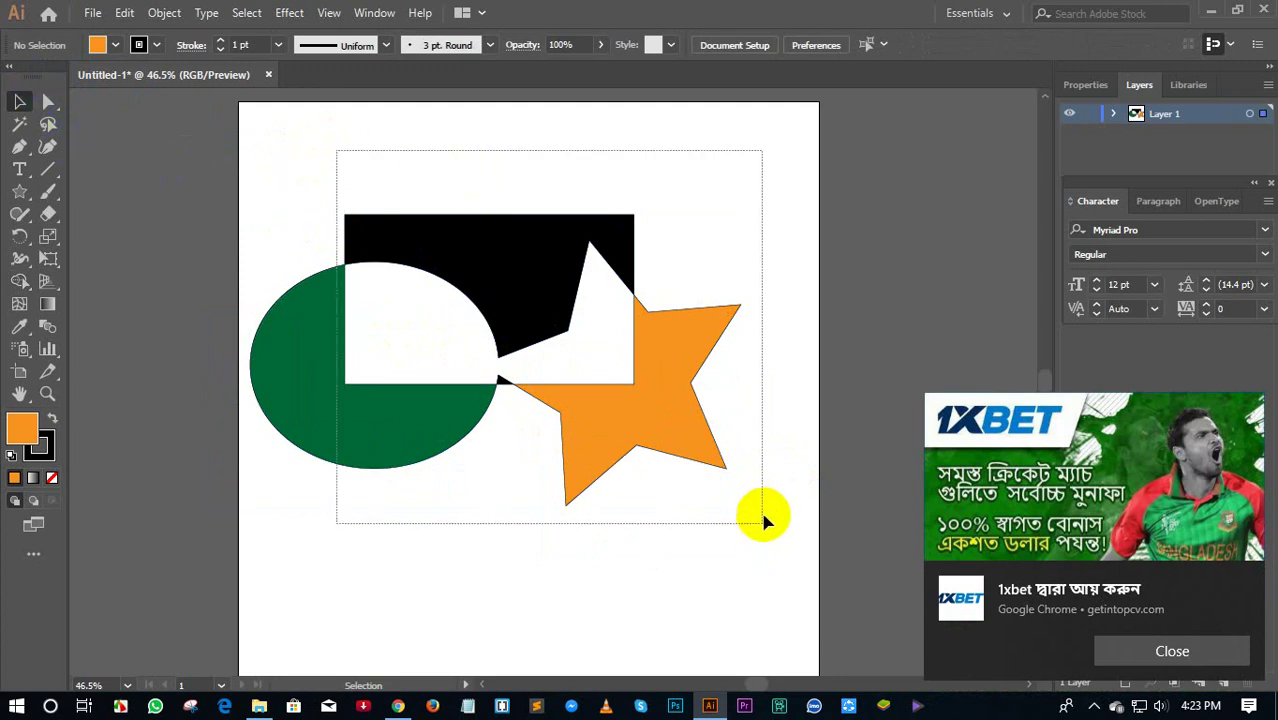
pyautogui.press('Delete')
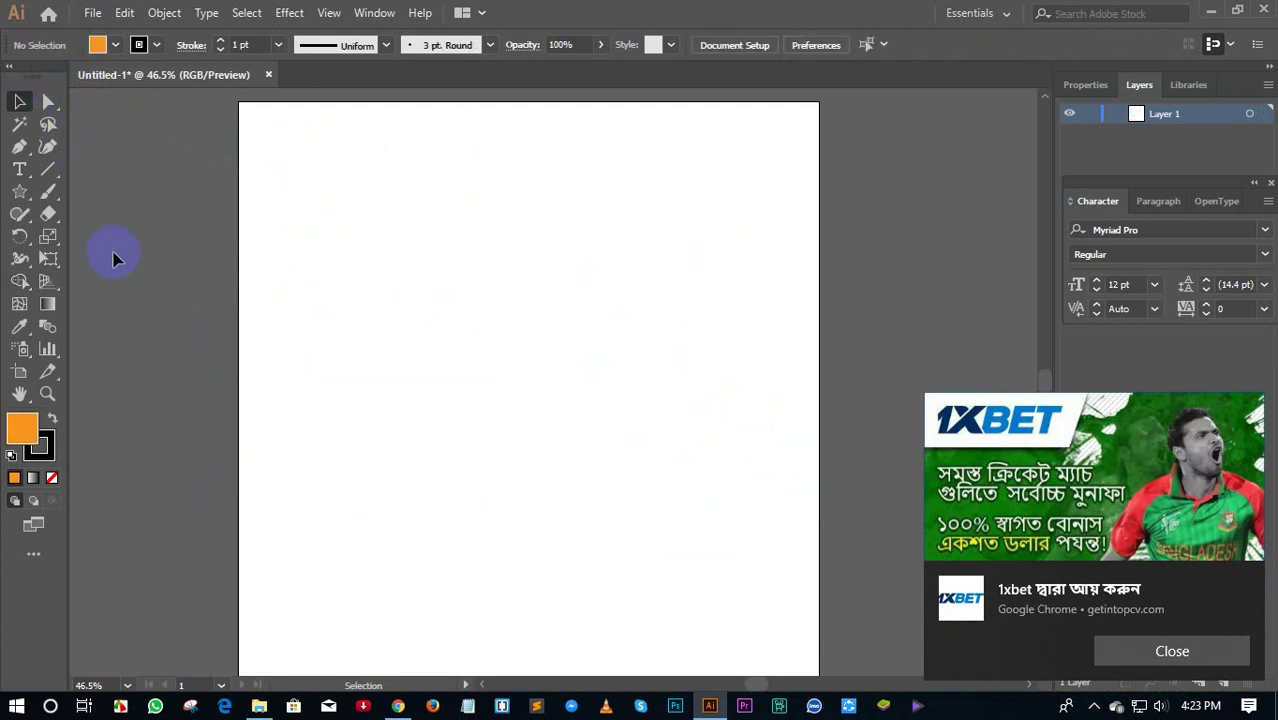
# - Draw four overlapping rectangles—upper, lower-right, lower-left and tall middle—and select them all
pyautogui.click(20, 281)
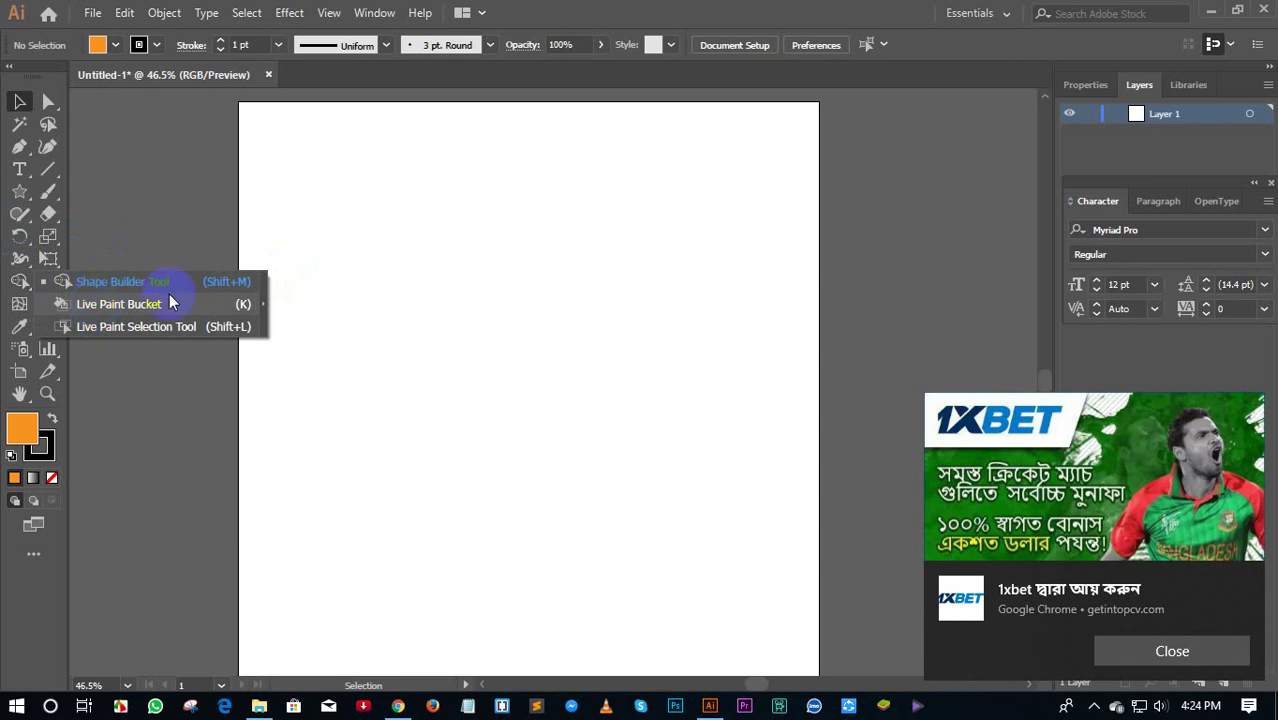
pyautogui.click(318, 240)
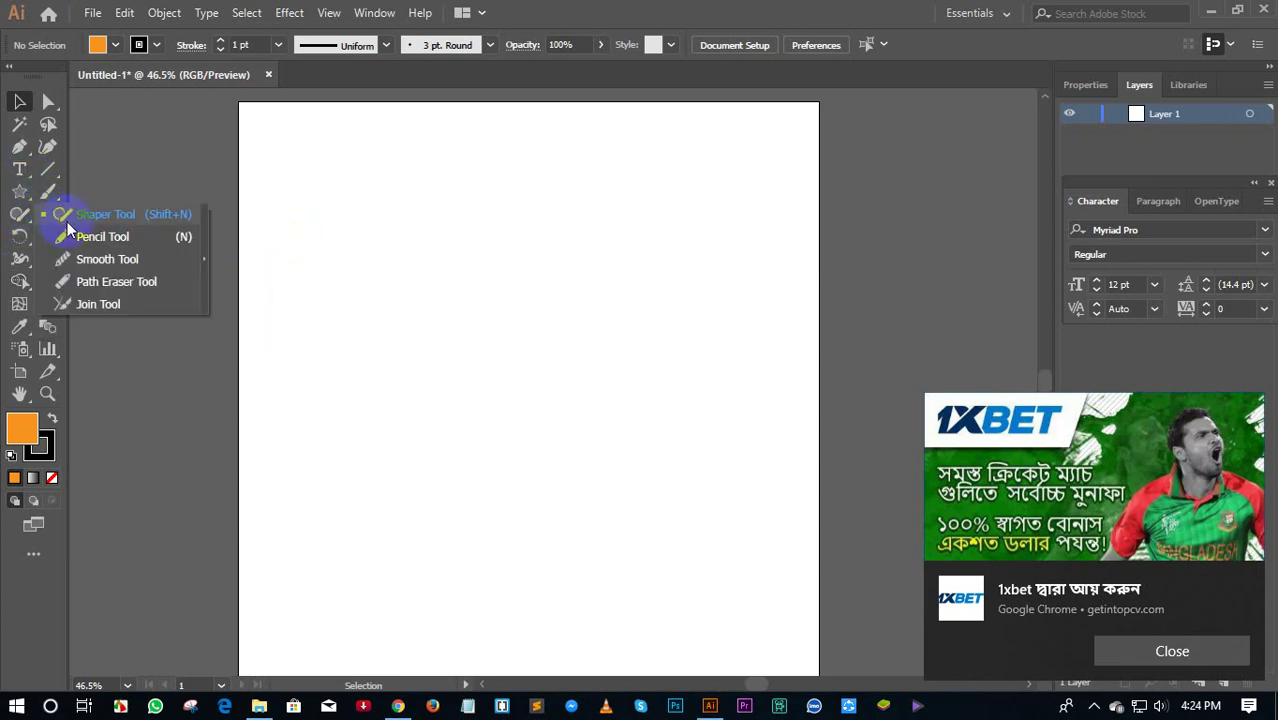
pyautogui.click(19, 191)
pyautogui.click(81, 192)
pyautogui.moveTo(301, 232); pyautogui.dragTo(606, 431)
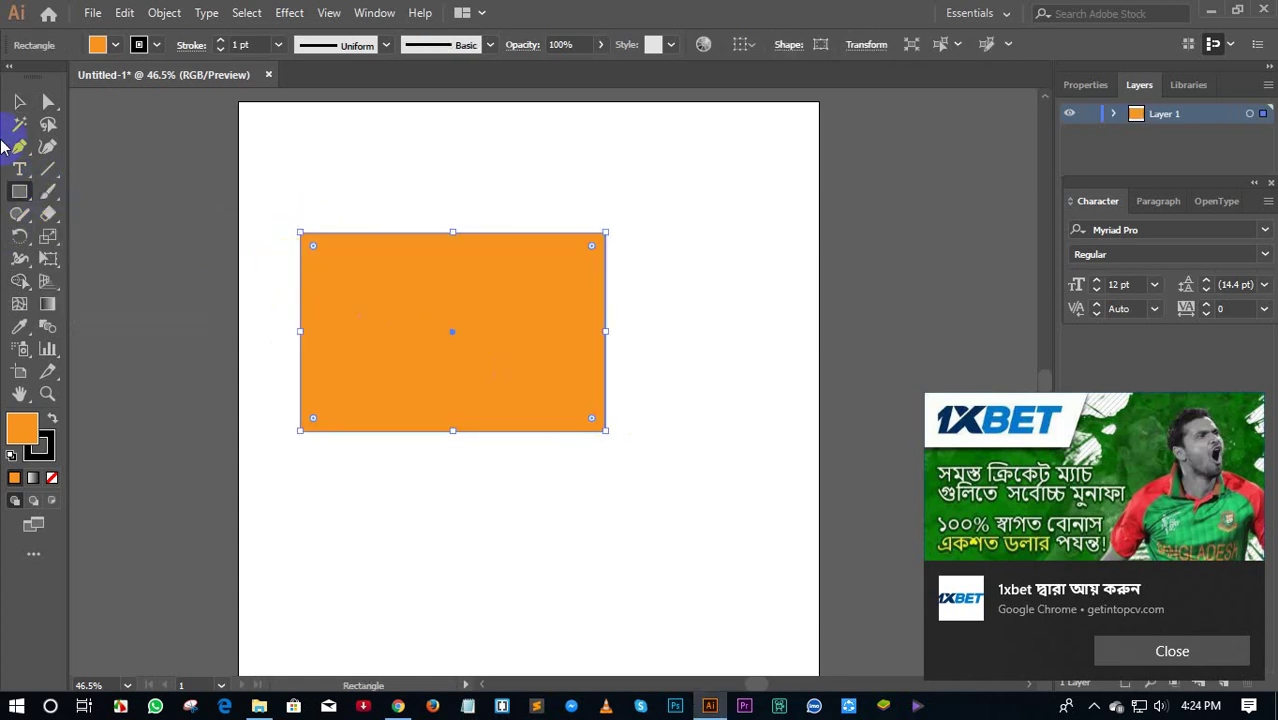
pyautogui.moveTo(427, 311); pyautogui.dragTo(695, 492)
pyautogui.moveTo(260, 320); pyautogui.dragTo(508, 537)
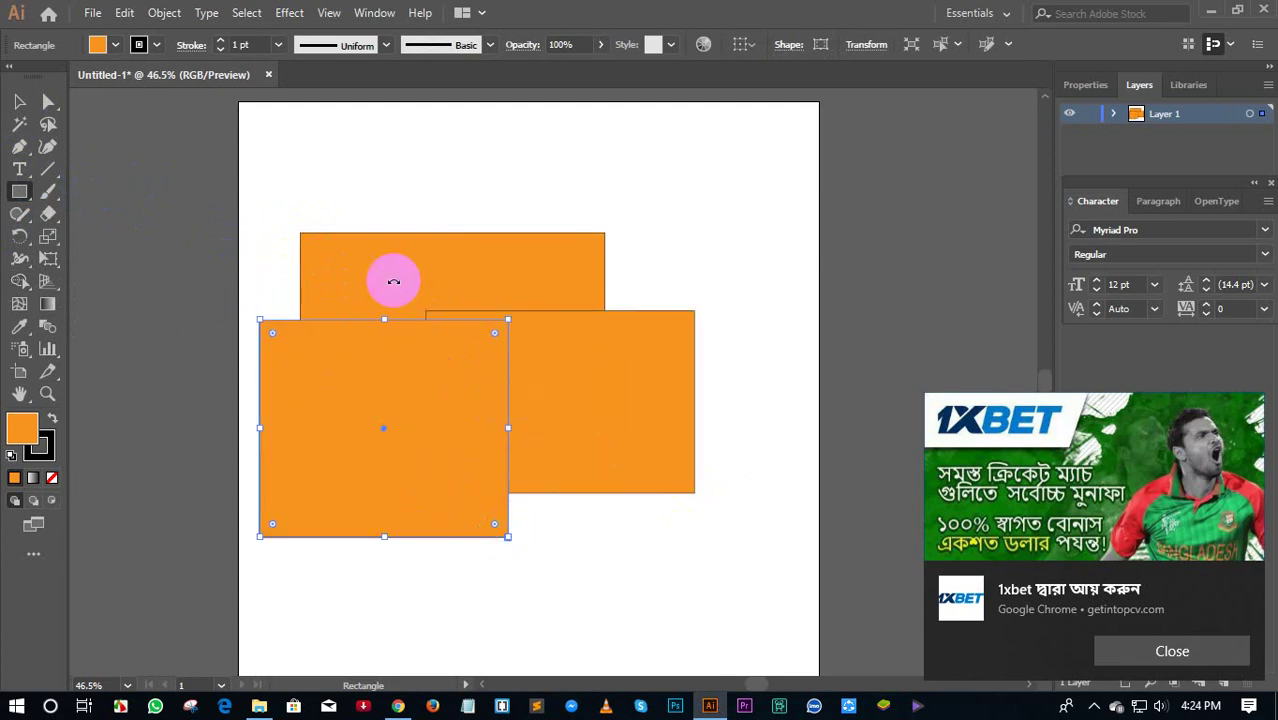
pyautogui.moveTo(402, 179)
pyautogui.mouseDown()
pyautogui.moveTo(543, 438)
pyautogui.moveTo(560, 438)
pyautogui.mouseUp()
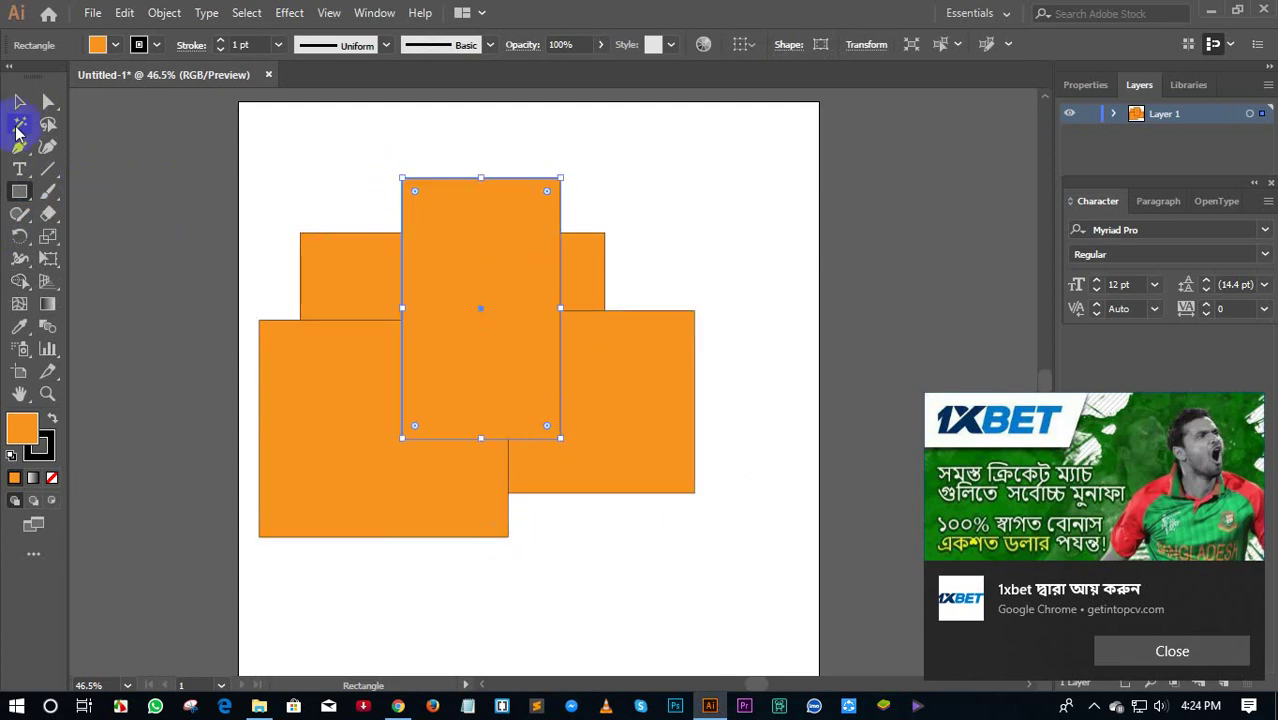
pyautogui.click(19, 101)
pyautogui.moveTo(270, 176); pyautogui.dragTo(670, 485)
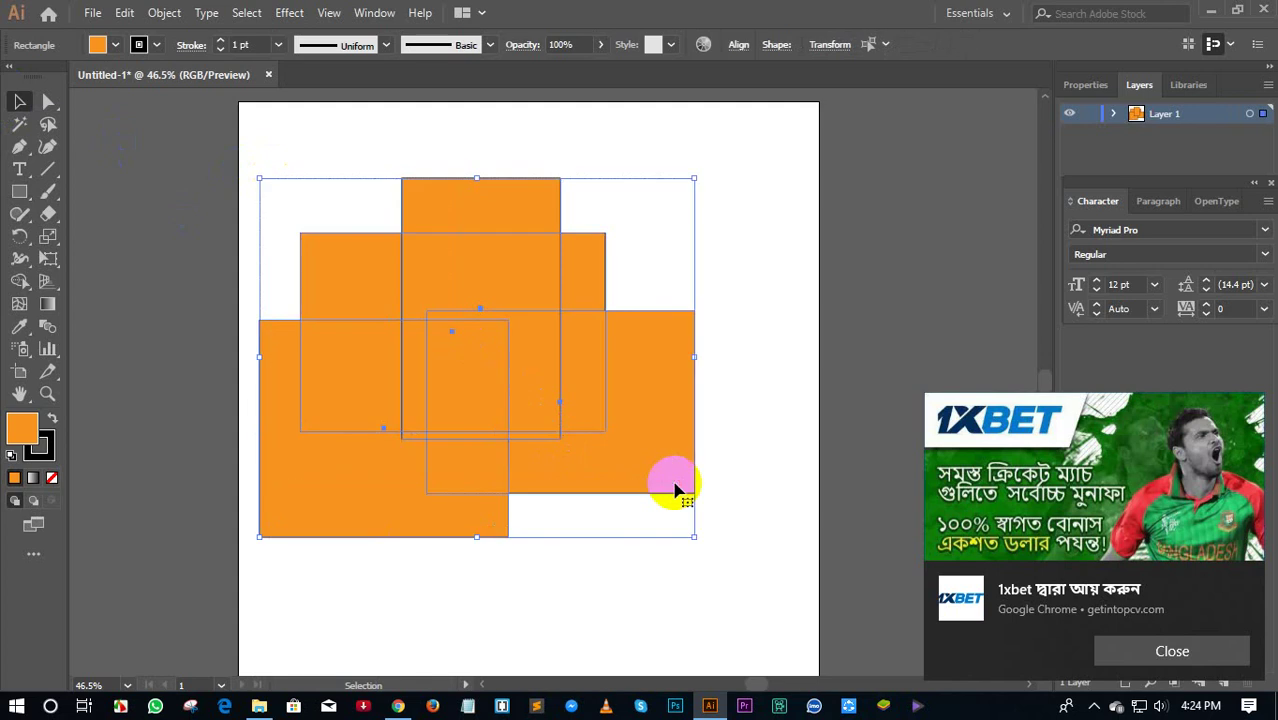
# - Set the rectangles' fill to None, shift the lower-left one up and the tall one up-right
pyautogui.click(52, 478)
pyautogui.click(266, 140)
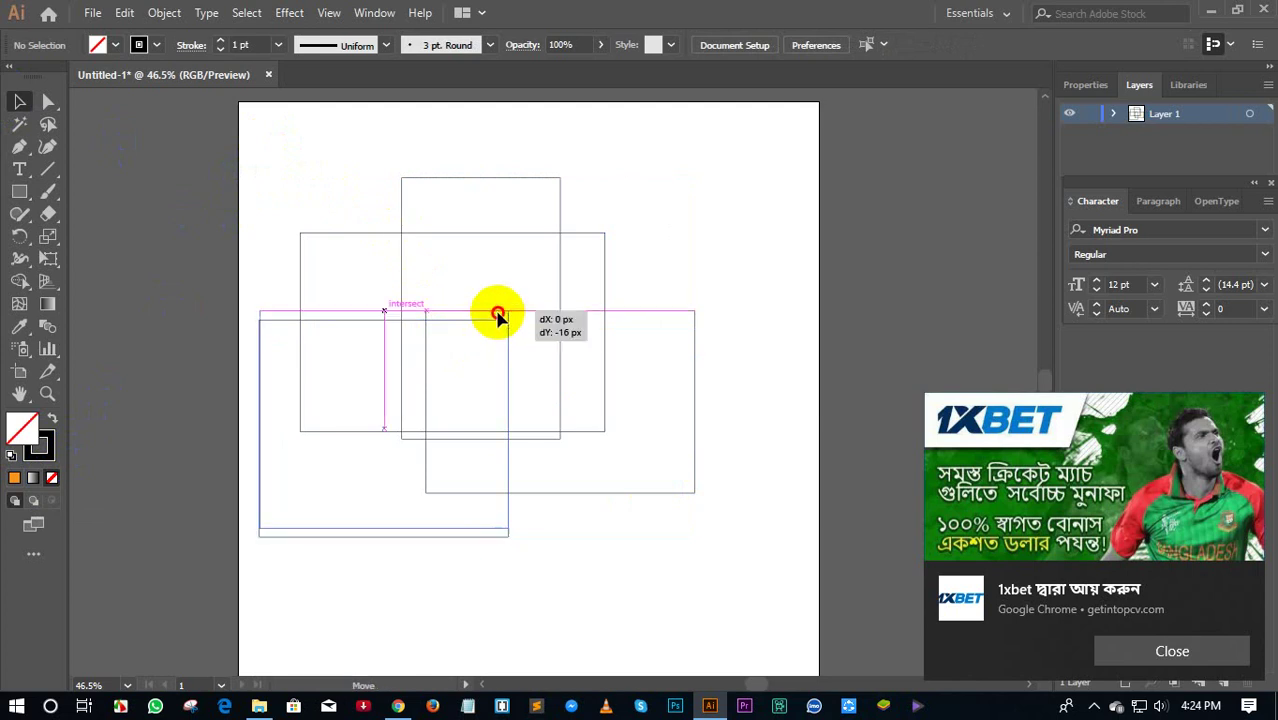
pyautogui.moveTo(508, 322); pyautogui.dragTo(508, 251)
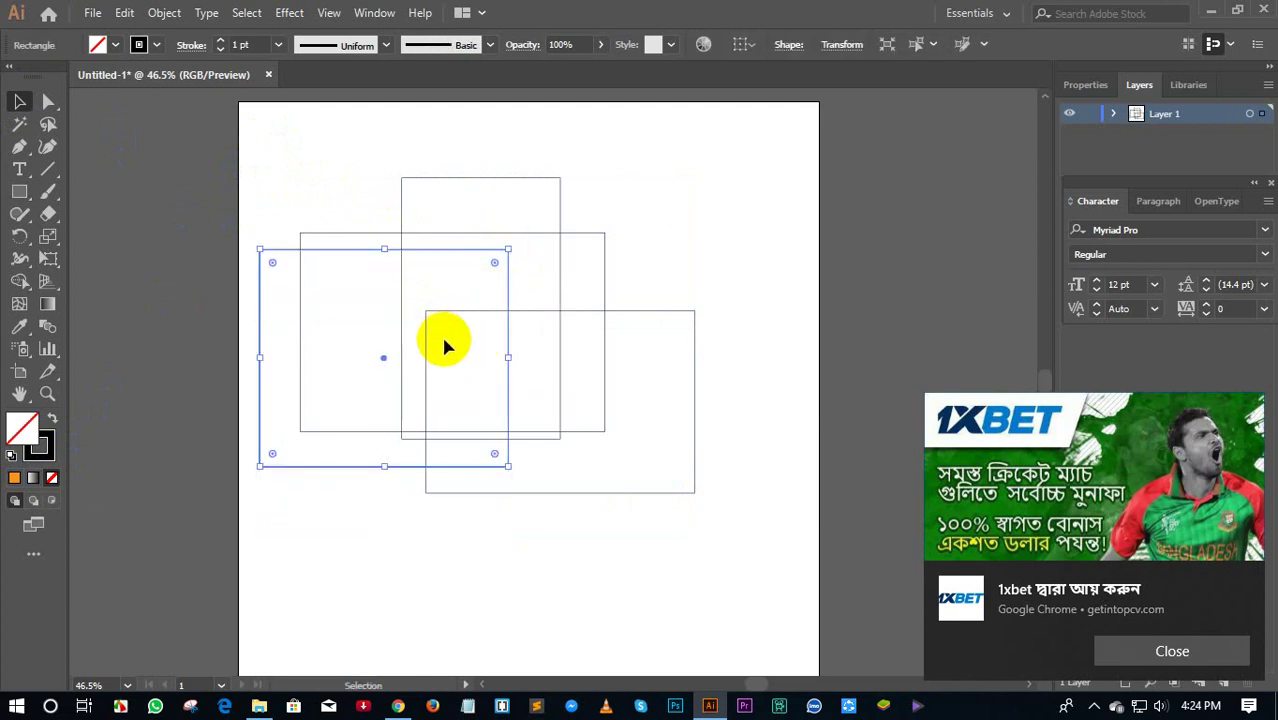
pyautogui.moveTo(508, 368); pyautogui.dragTo(500, 366)
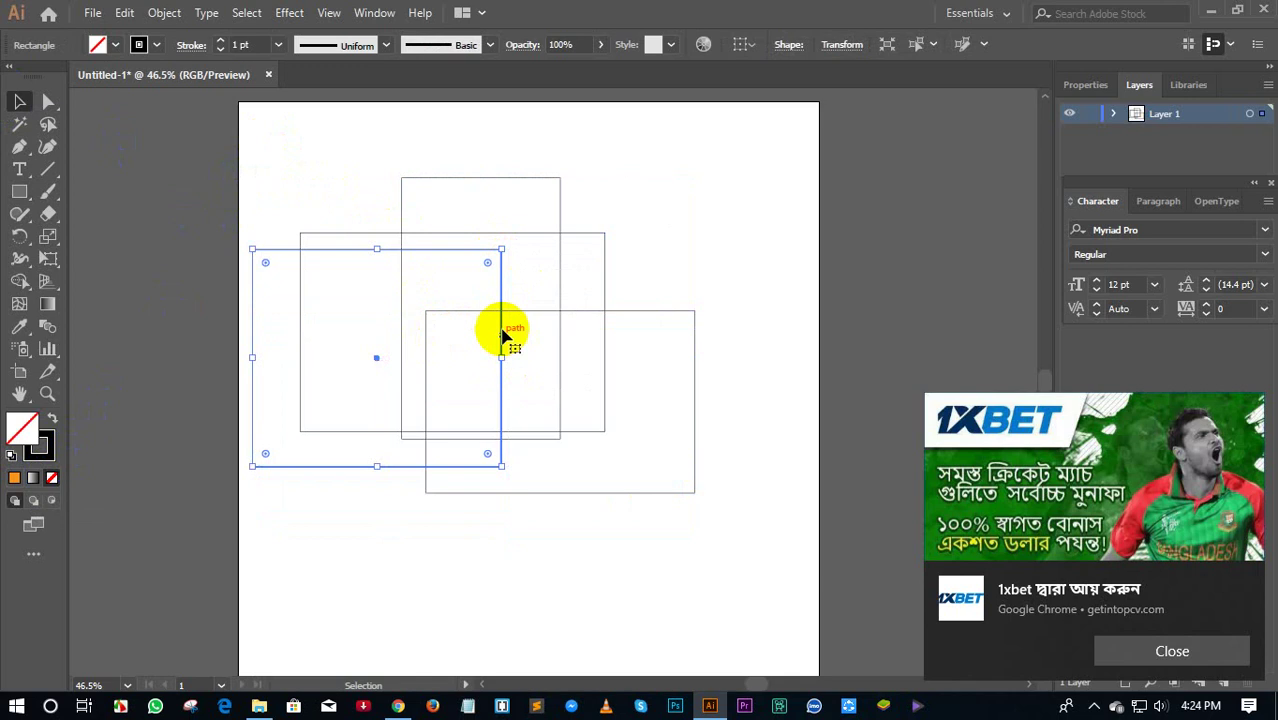
pyautogui.click(332, 150)
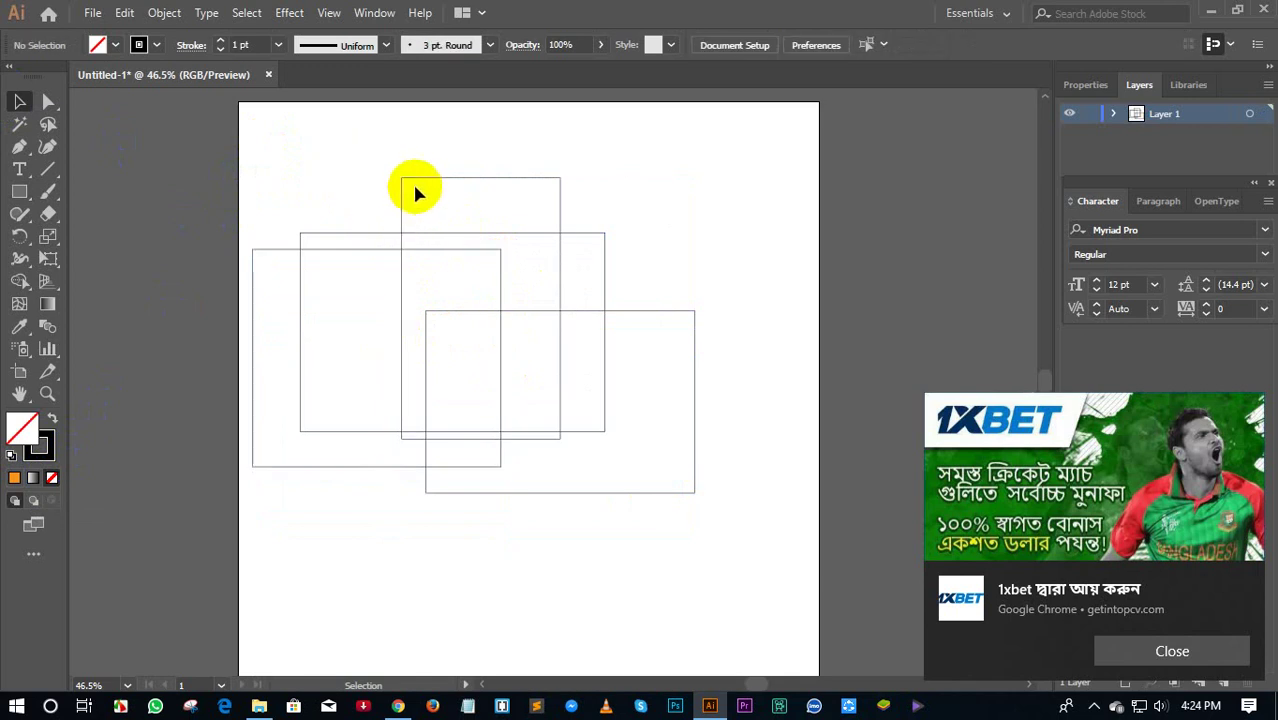
pyautogui.moveTo(421, 178); pyautogui.dragTo(449, 160)
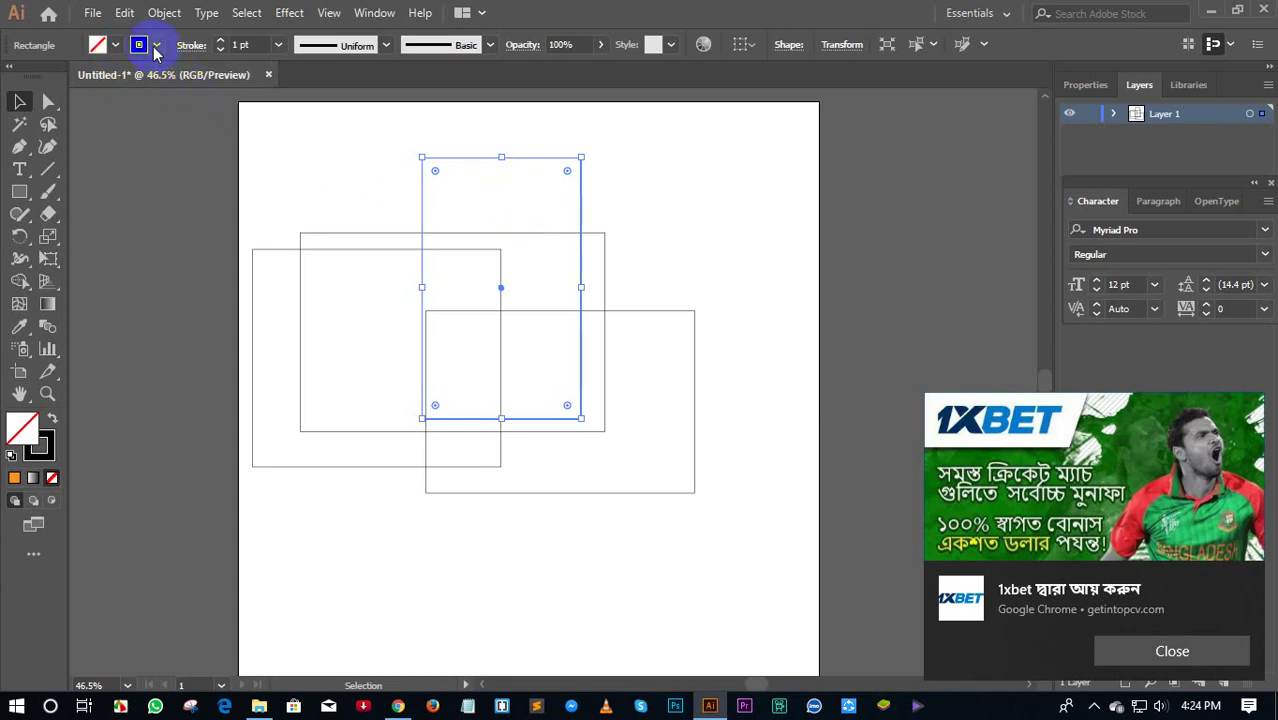
pyautogui.click(9, 430)
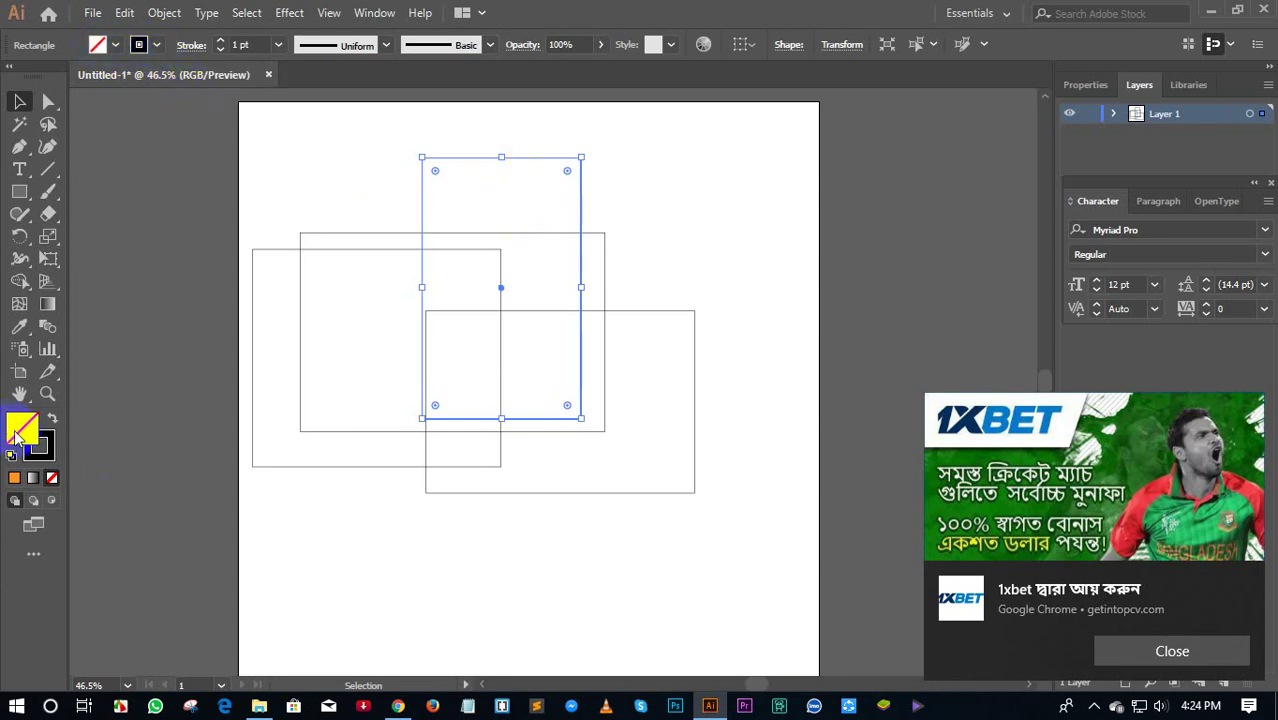
pyautogui.moveTo(502, 357); pyautogui.dragTo(572, 293)
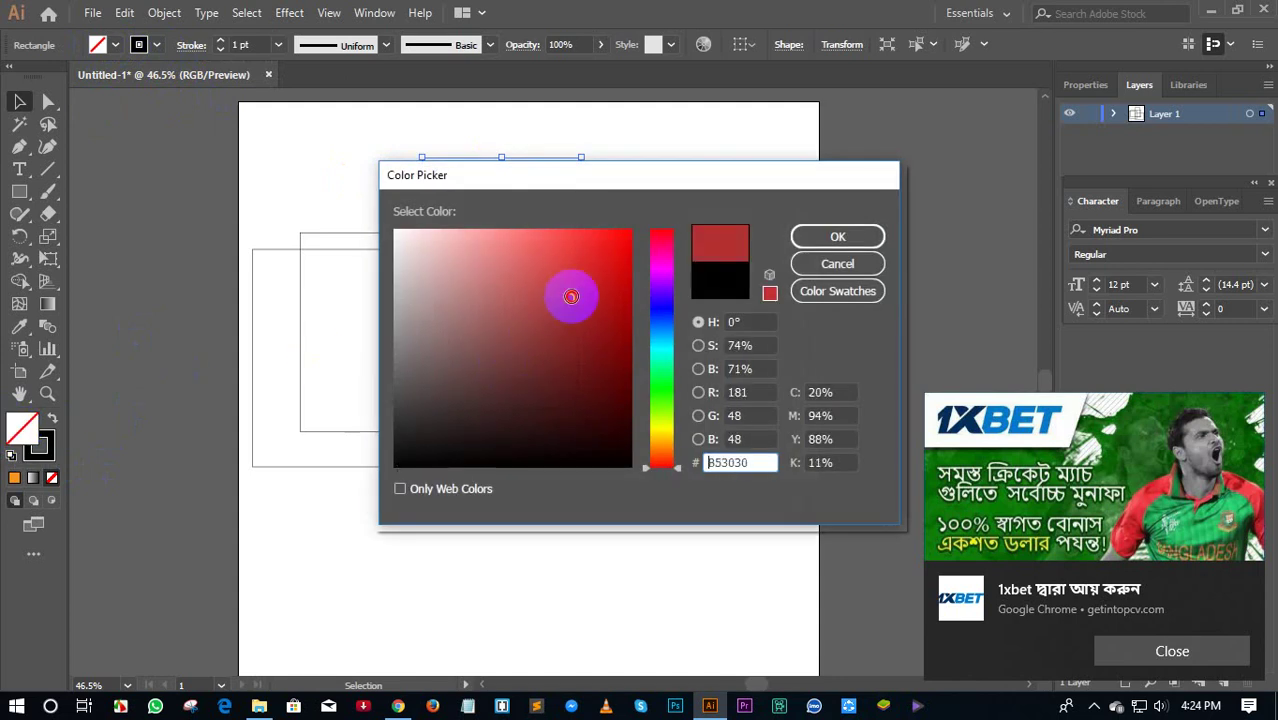
pyautogui.click(838, 238)
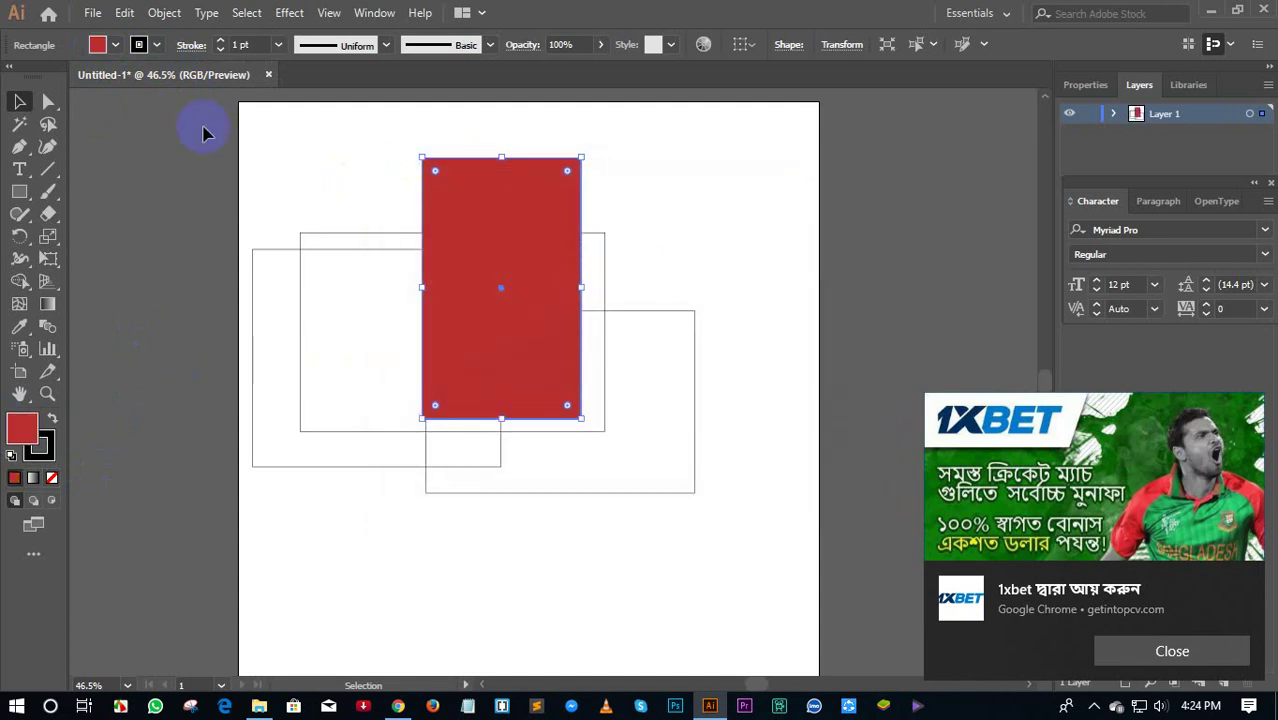
pyautogui.click(290, 135)
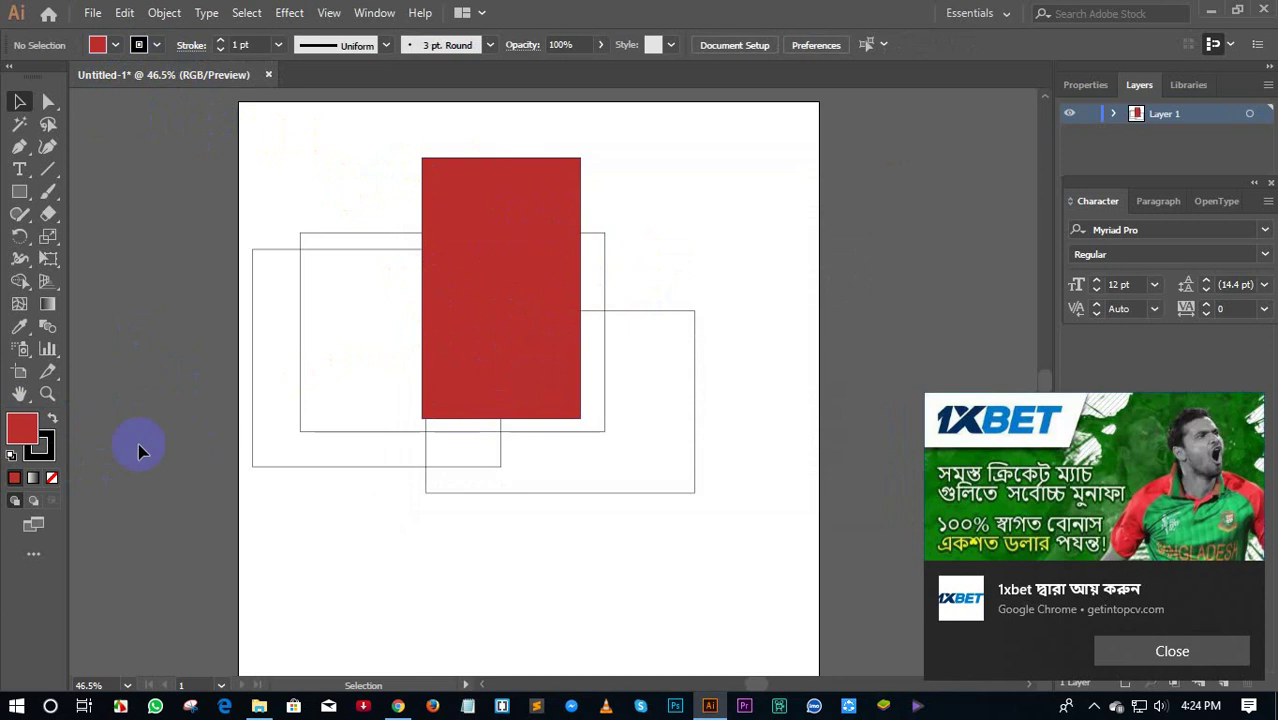
pyautogui.click(52, 478)
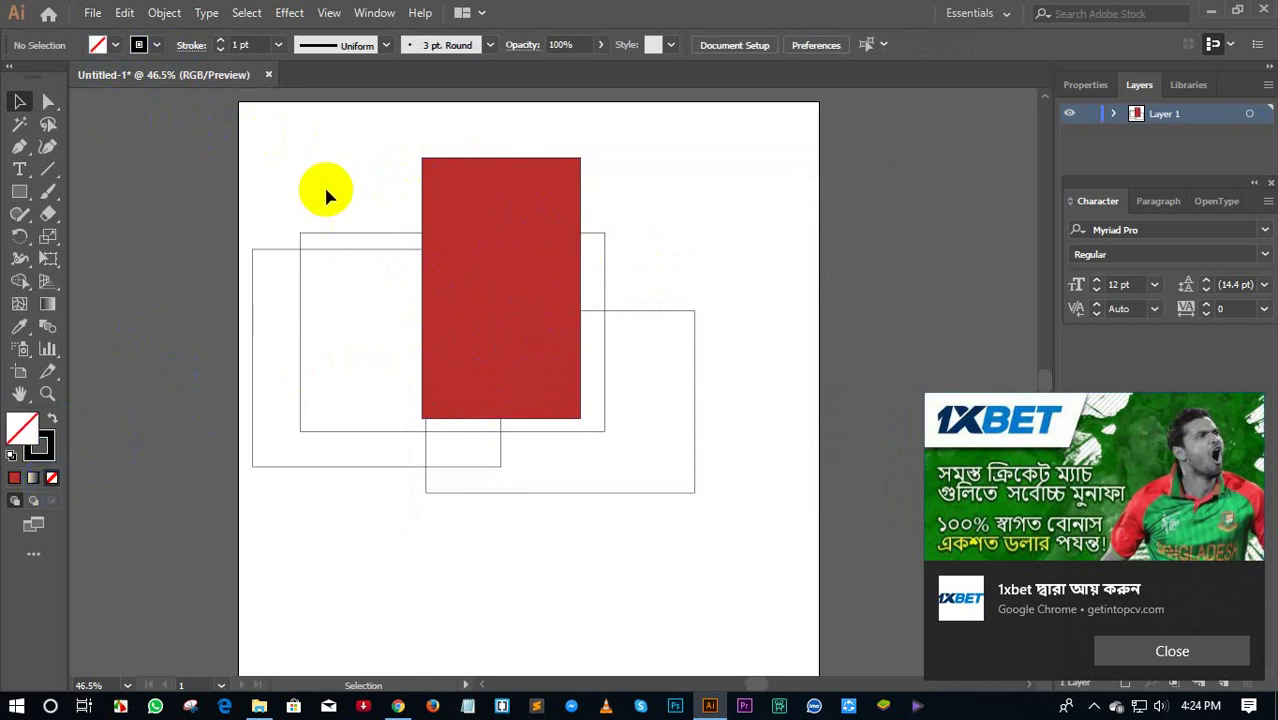
pyautogui.click(445, 306)
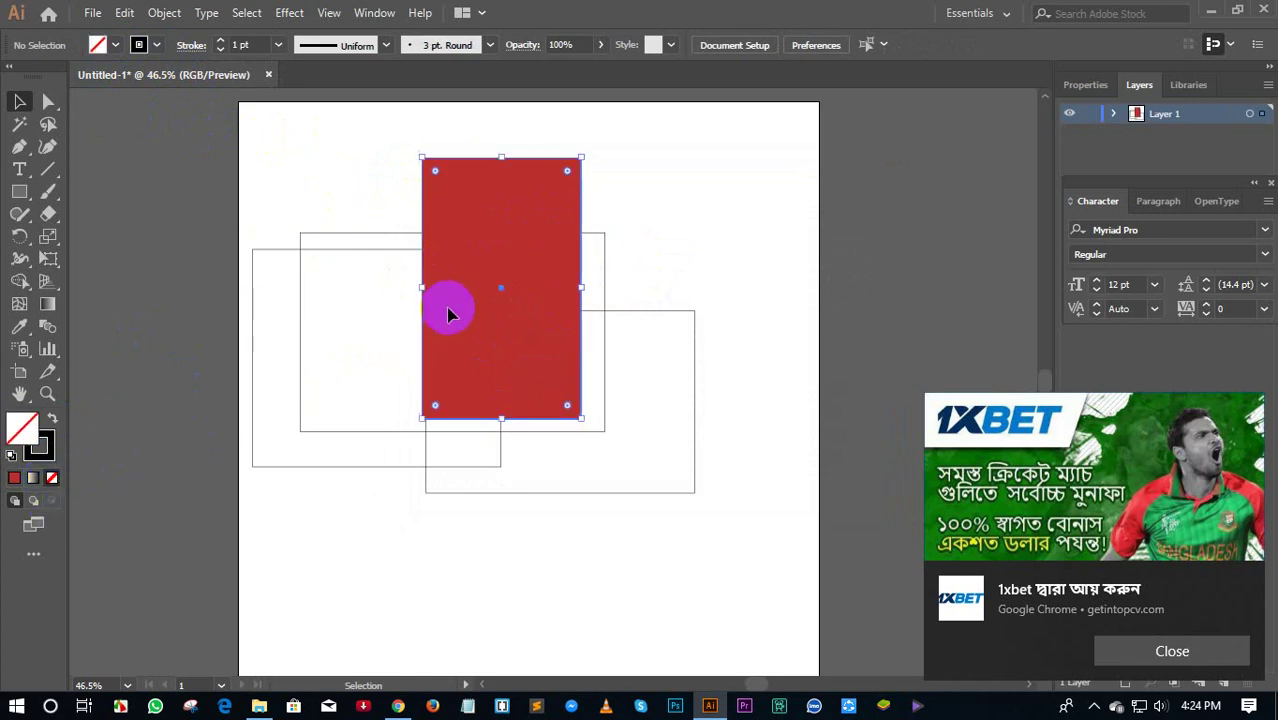
pyautogui.click(51, 479)
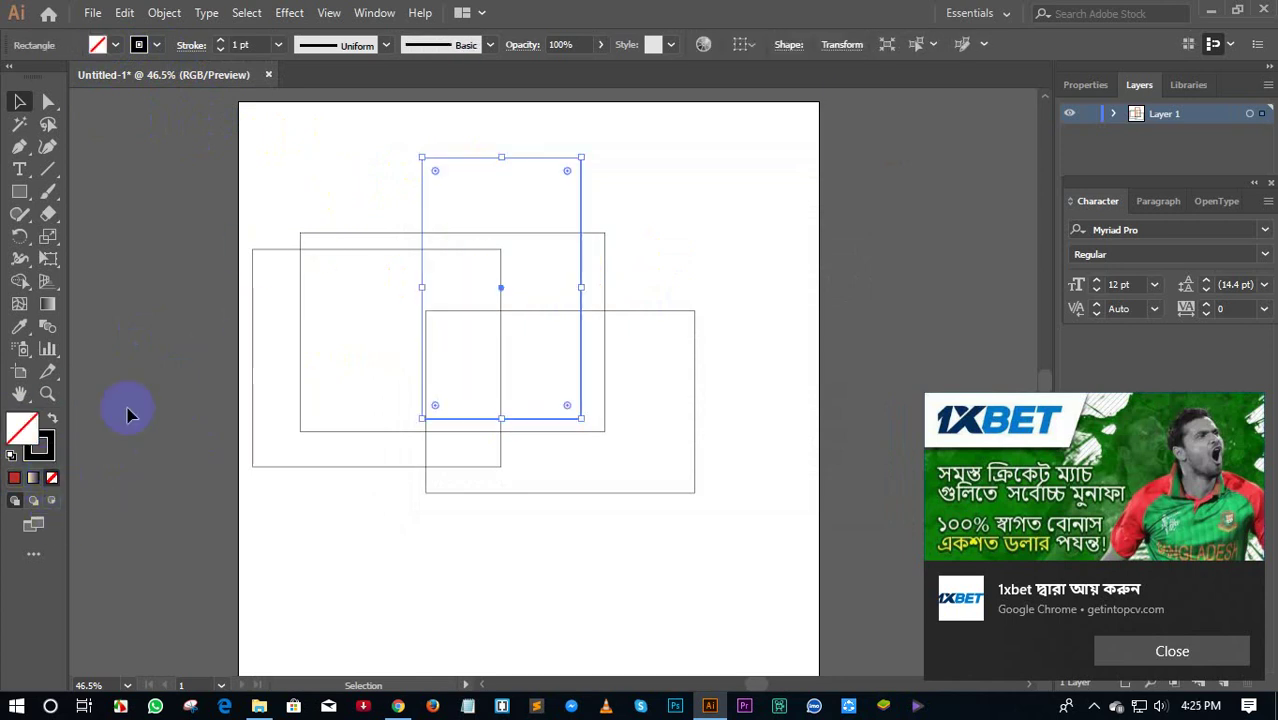
pyautogui.click(310, 183)
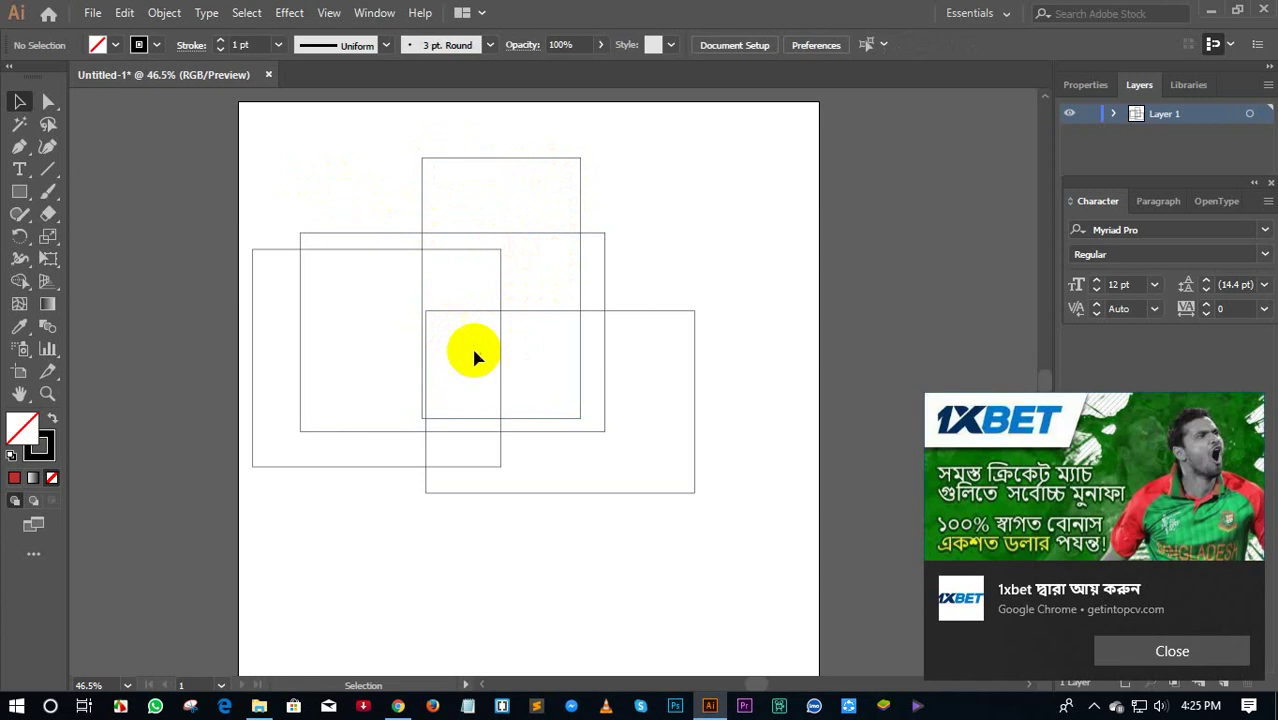
# - Delete the stray tall rectangle and move the top rectangle left and down
pyautogui.moveTo(589, 234); pyautogui.dragTo(985, 210)
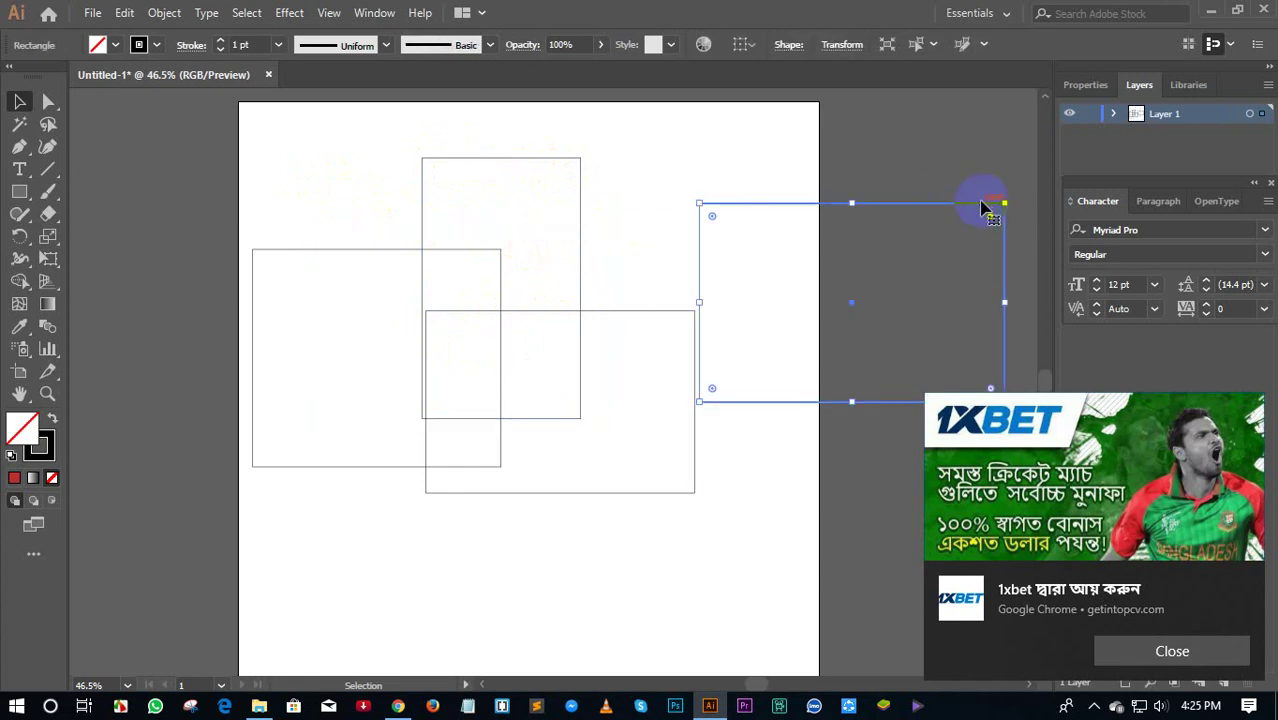
pyautogui.press('Delete')
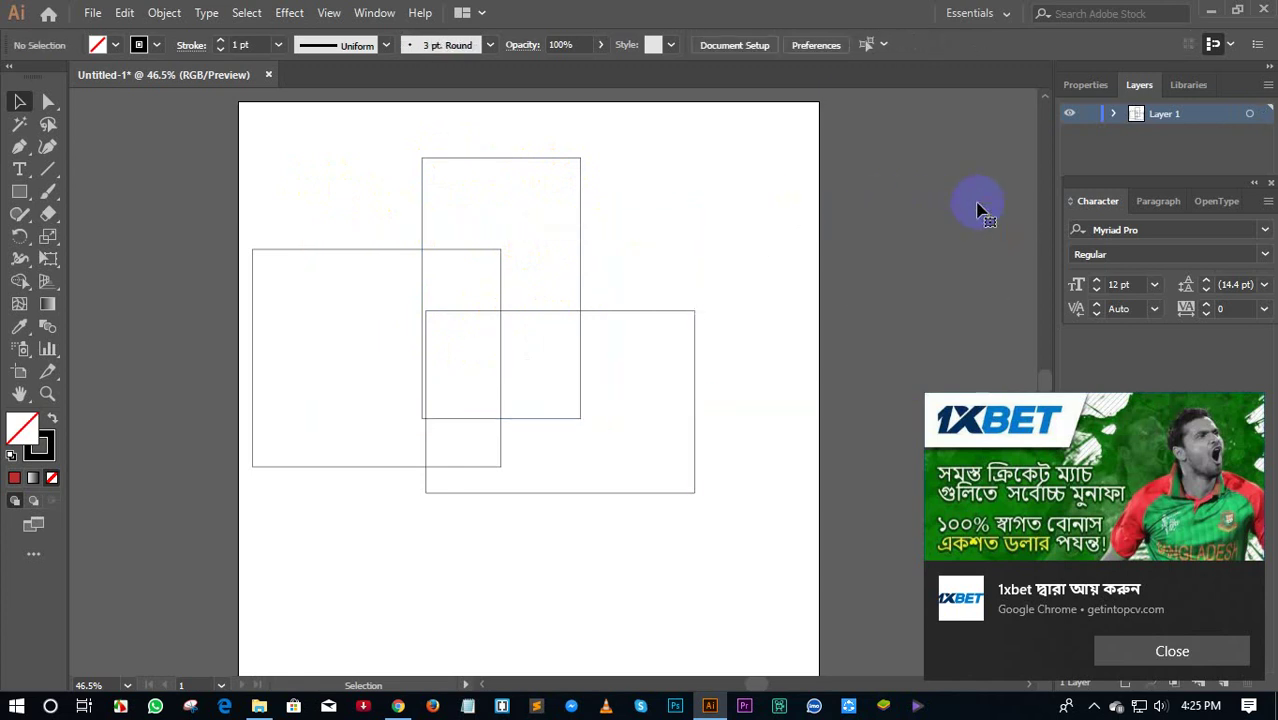
pyautogui.moveTo(537, 162); pyautogui.dragTo(434, 197)
pyautogui.click(635, 240)
# - Rearrange the three remaining outlines into a staggered diagonal overlap
pyautogui.moveTo(598, 312)
pyautogui.mouseDown()
pyautogui.moveTo(540, 297)
pyautogui.moveTo(530, 279)
pyautogui.mouseUp()
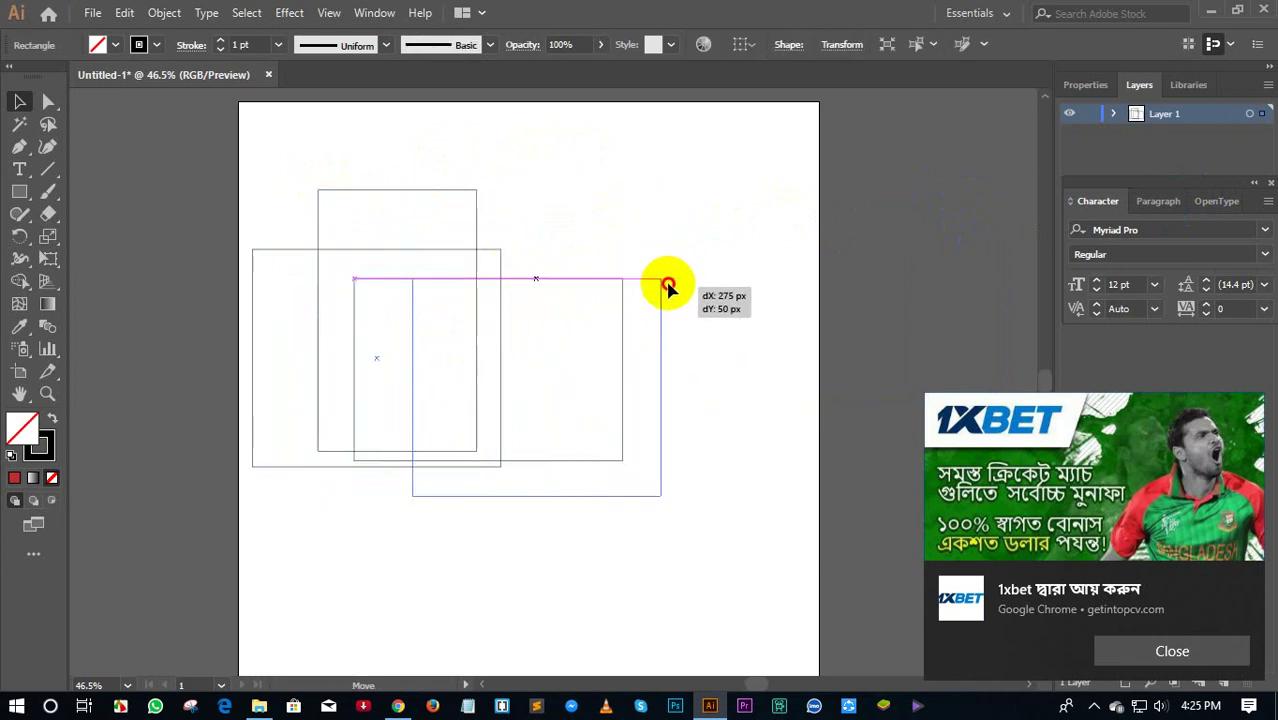
pyautogui.moveTo(500, 260); pyautogui.dragTo(709, 277)
pyautogui.moveTo(471, 190)
pyautogui.mouseDown()
pyautogui.moveTo(528, 198)
pyautogui.moveTo(562, 351)
pyautogui.mouseUp()
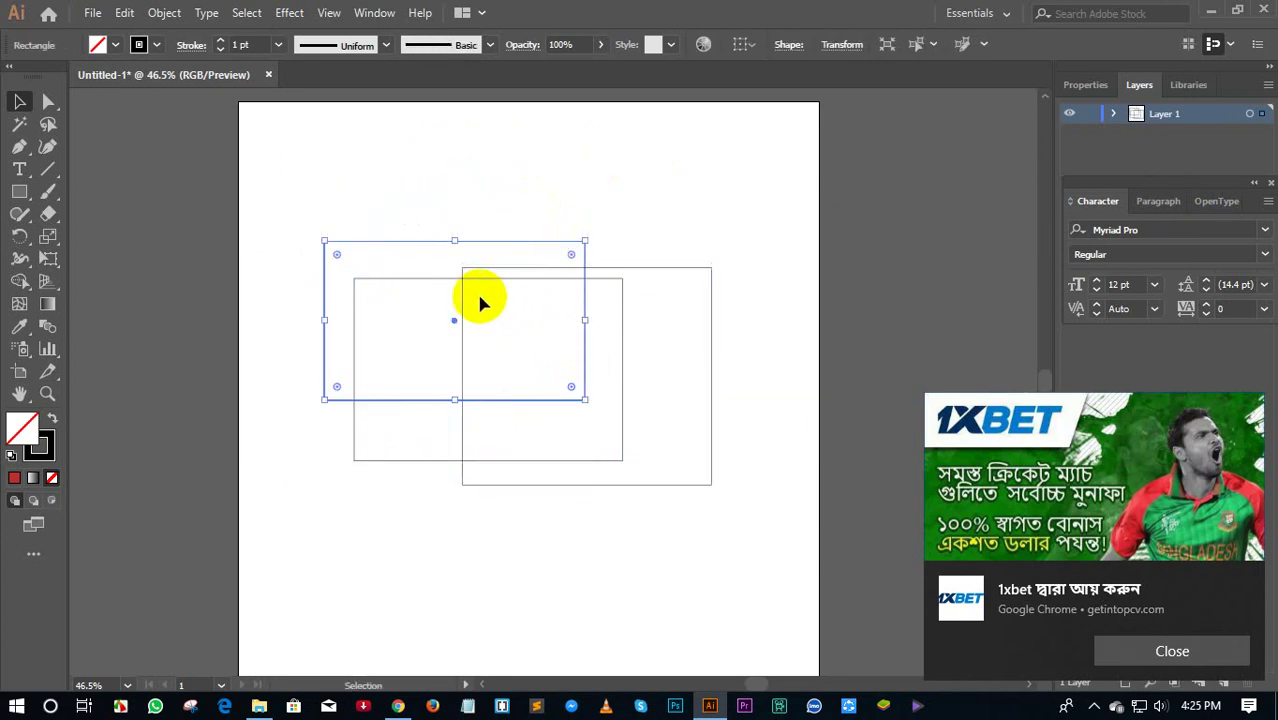
pyautogui.click(464, 164)
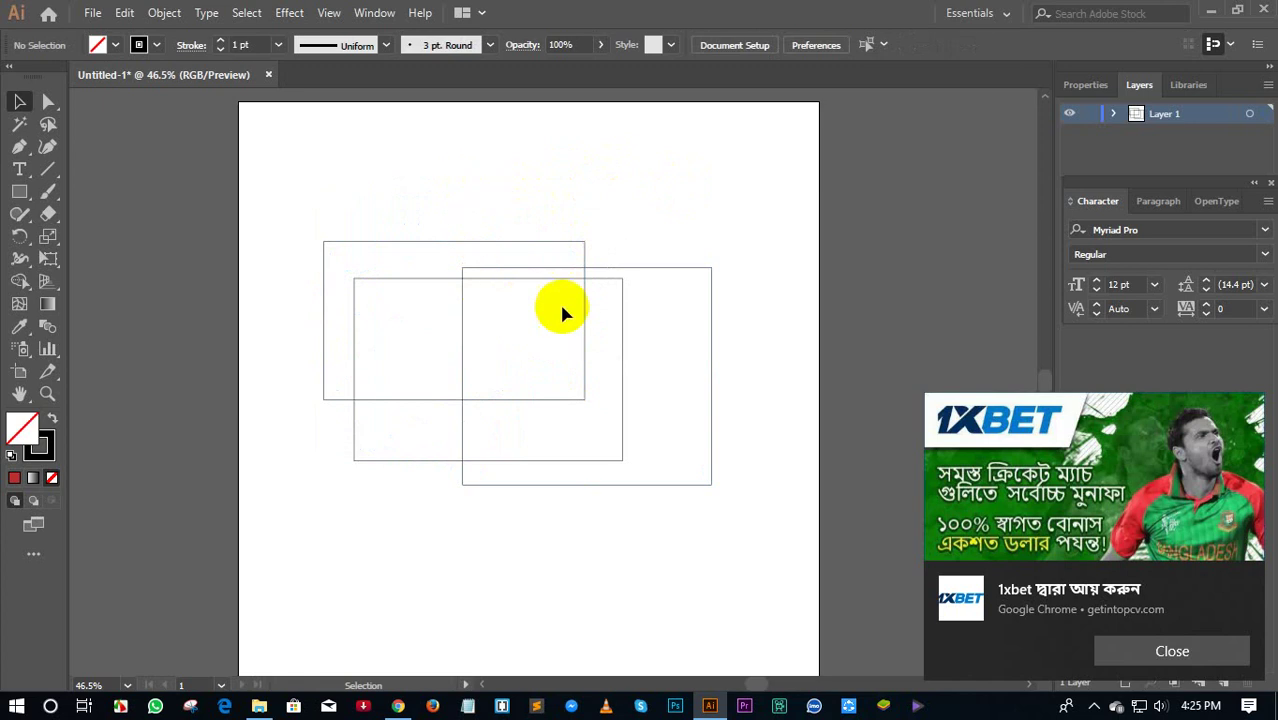
pyautogui.moveTo(604, 273); pyautogui.dragTo(583, 321)
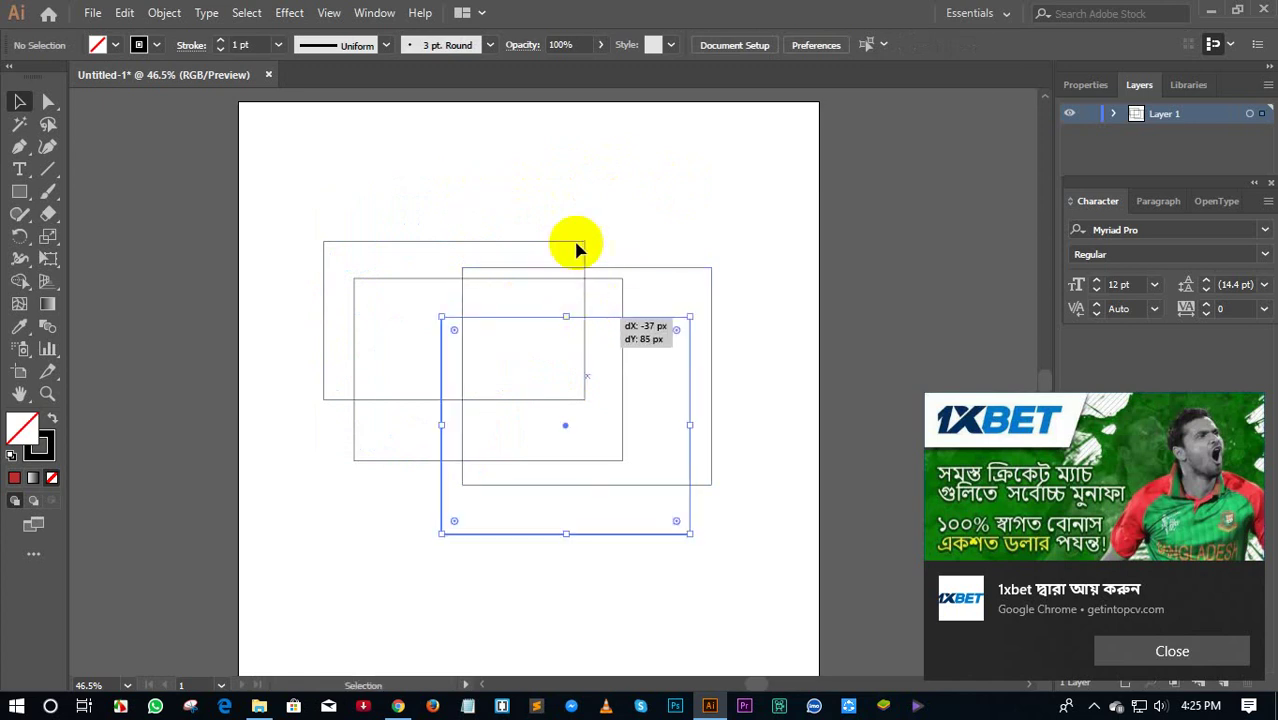
pyautogui.click(564, 169)
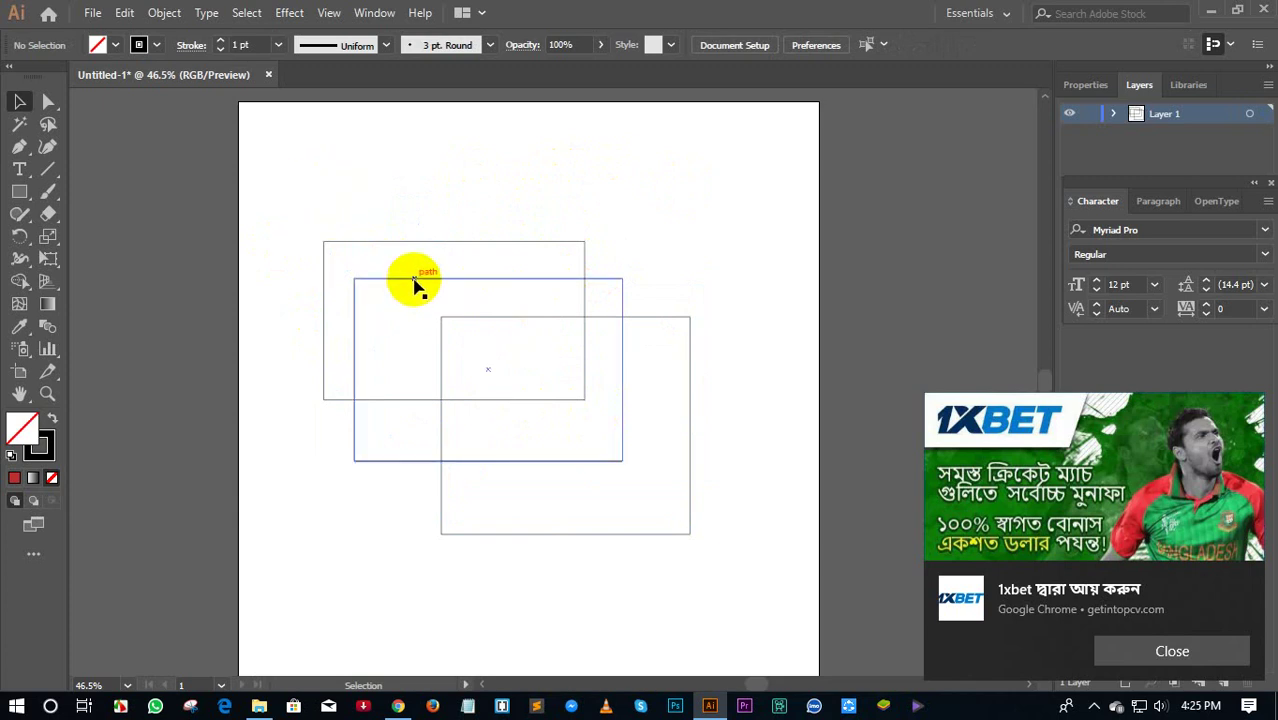
pyautogui.click(1248, 578)
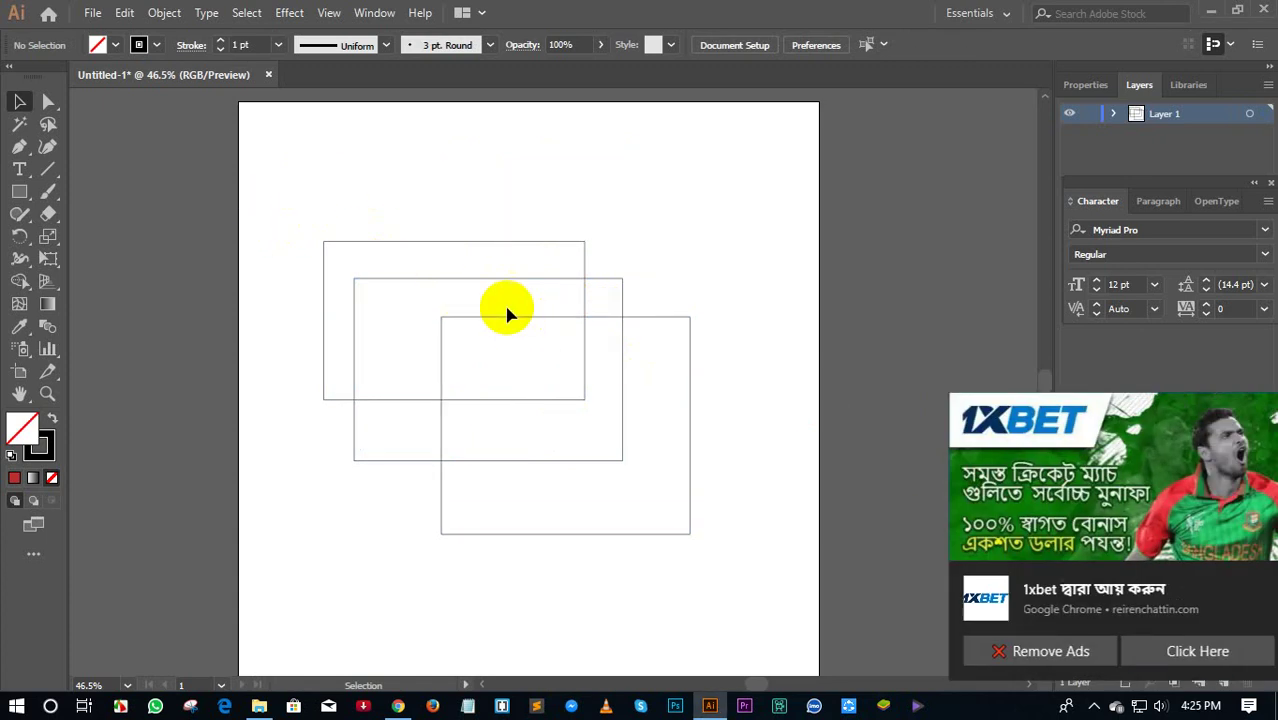
pyautogui.click(1250, 583)
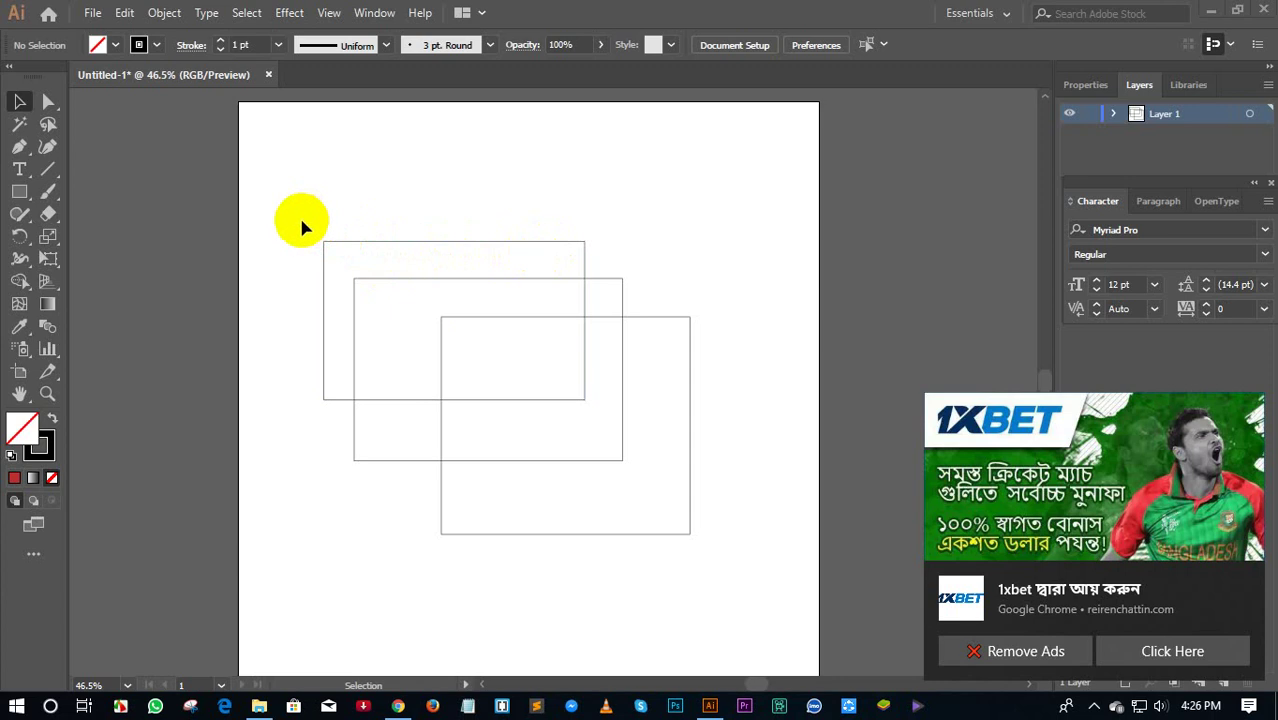
pyautogui.moveTo(289, 204)
pyautogui.mouseDown()
pyautogui.moveTo(330, 263)
pyautogui.moveTo(656, 491)
pyautogui.mouseUp()
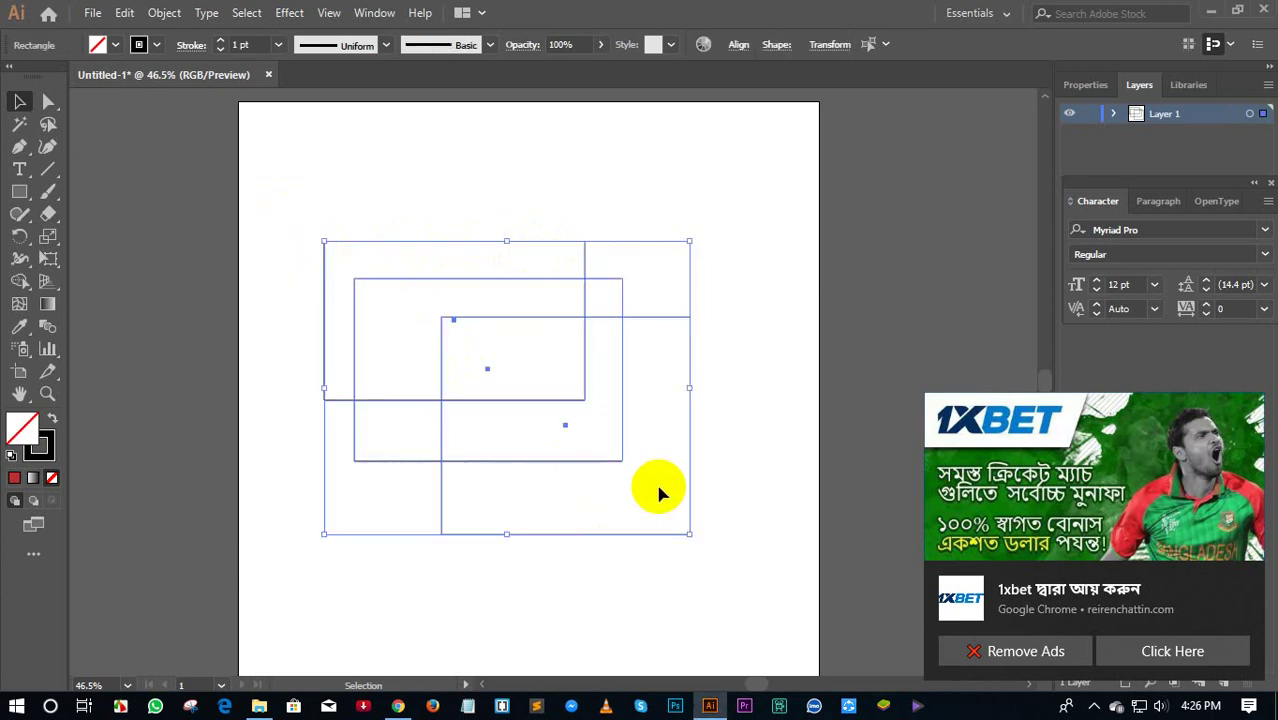
# - Choose the Live Paint Bucket from the Shape Builder tool flyout
pyautogui.rightClick(20, 282)
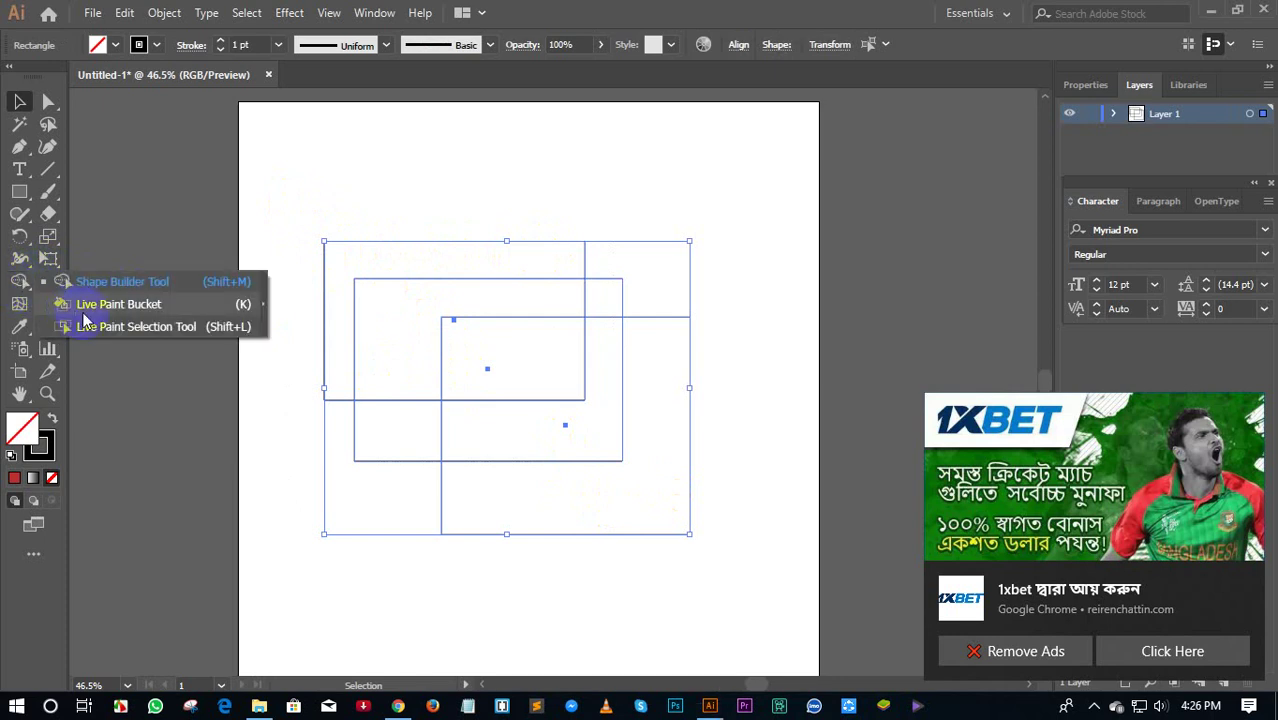
pyautogui.click(84, 309)
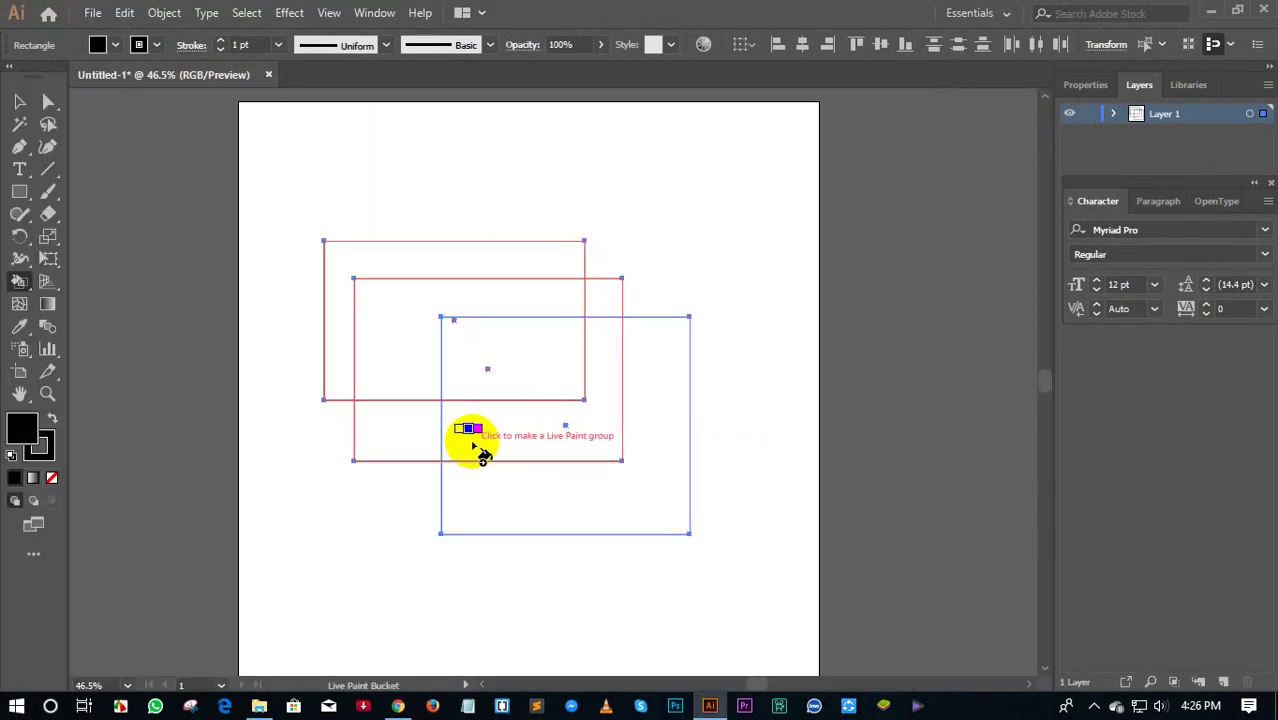
# - Cycle the Live Paint Bucket swatch to yellow and fill the L-shaped middle/lower overlap
pyautogui.press('Right')
pyautogui.press('Right')
pyautogui.press('Right')
pyautogui.press('Right')
pyautogui.press('Right')
pyautogui.press('Right')
pyautogui.press('Right')
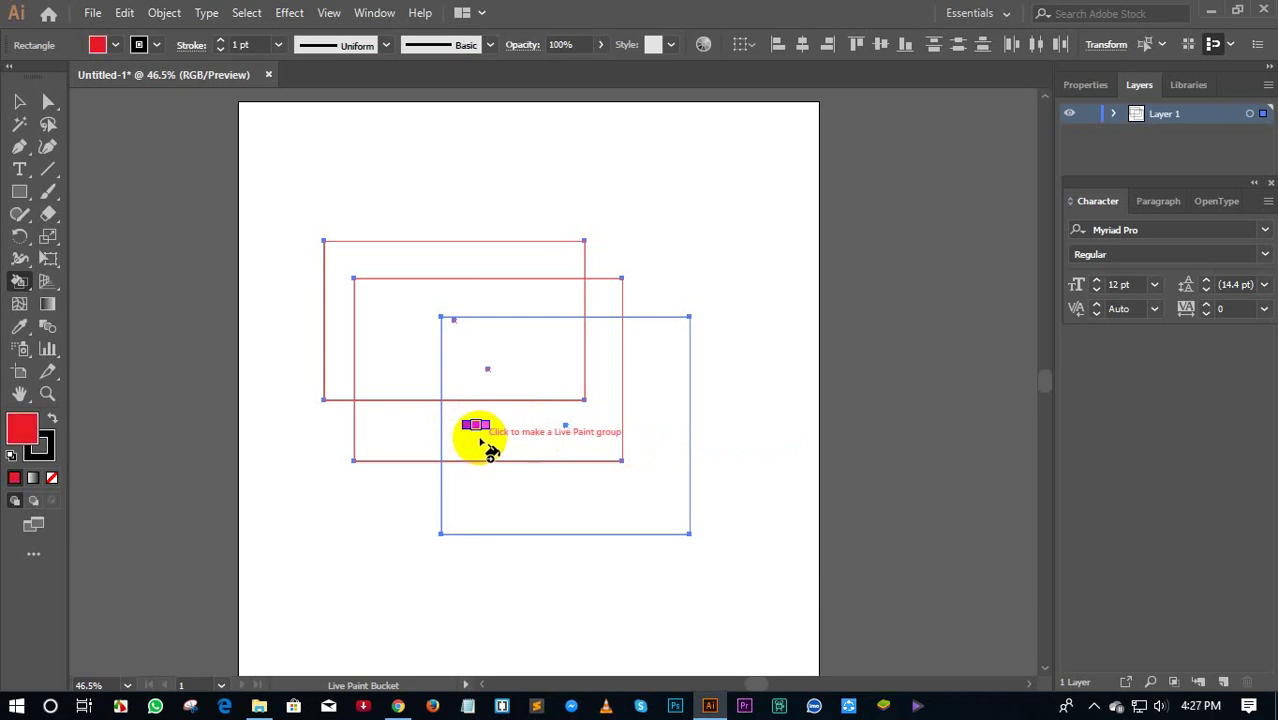
pyautogui.press('Right')
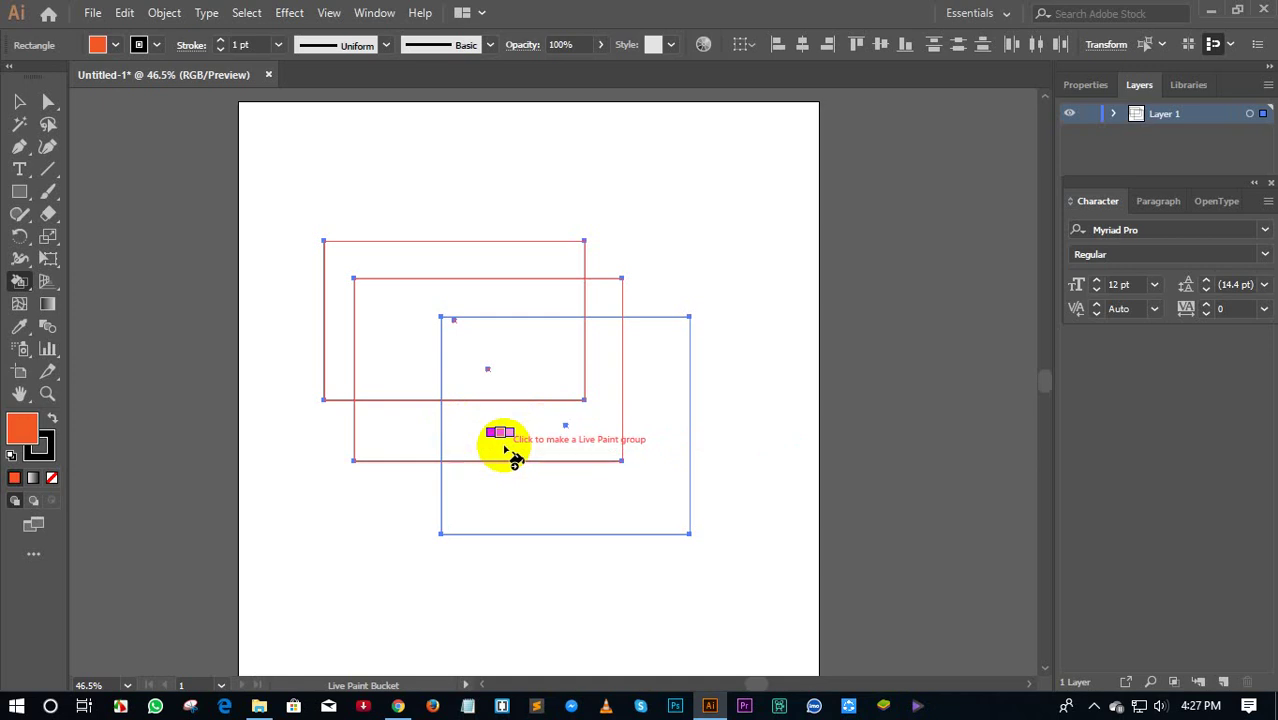
pyautogui.press('Right')
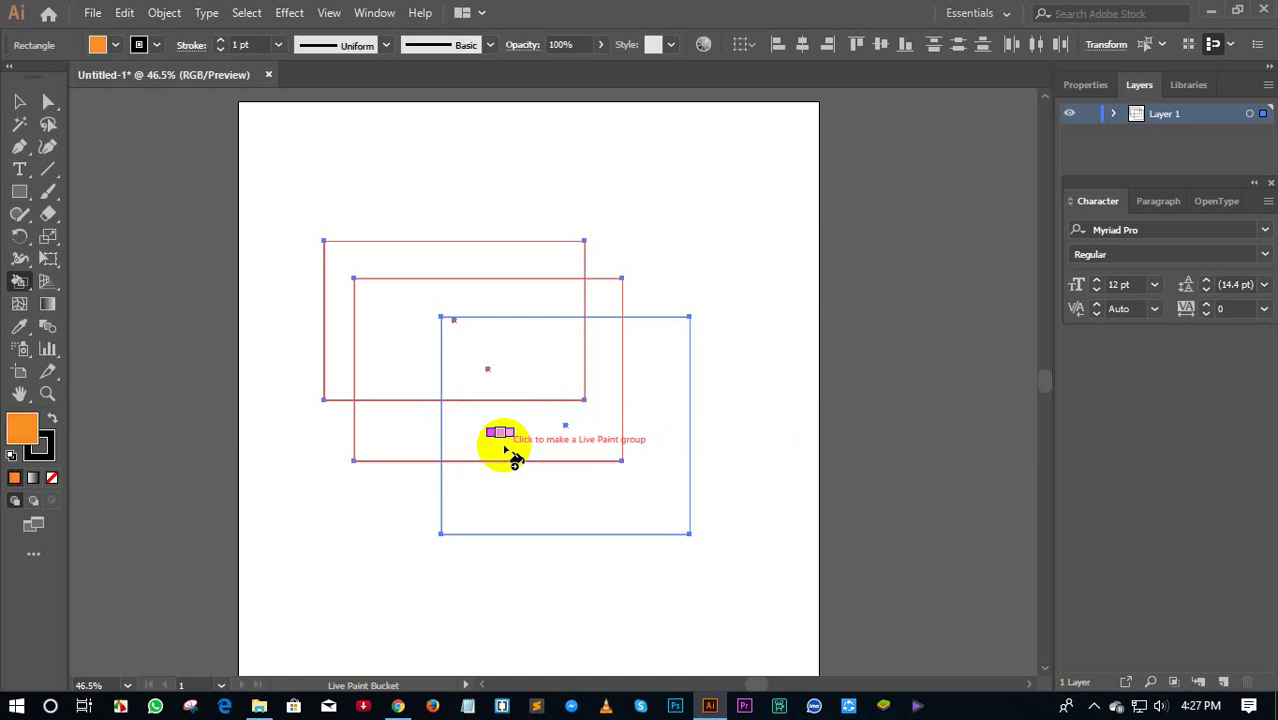
pyautogui.press('Right')
pyautogui.press('Right')
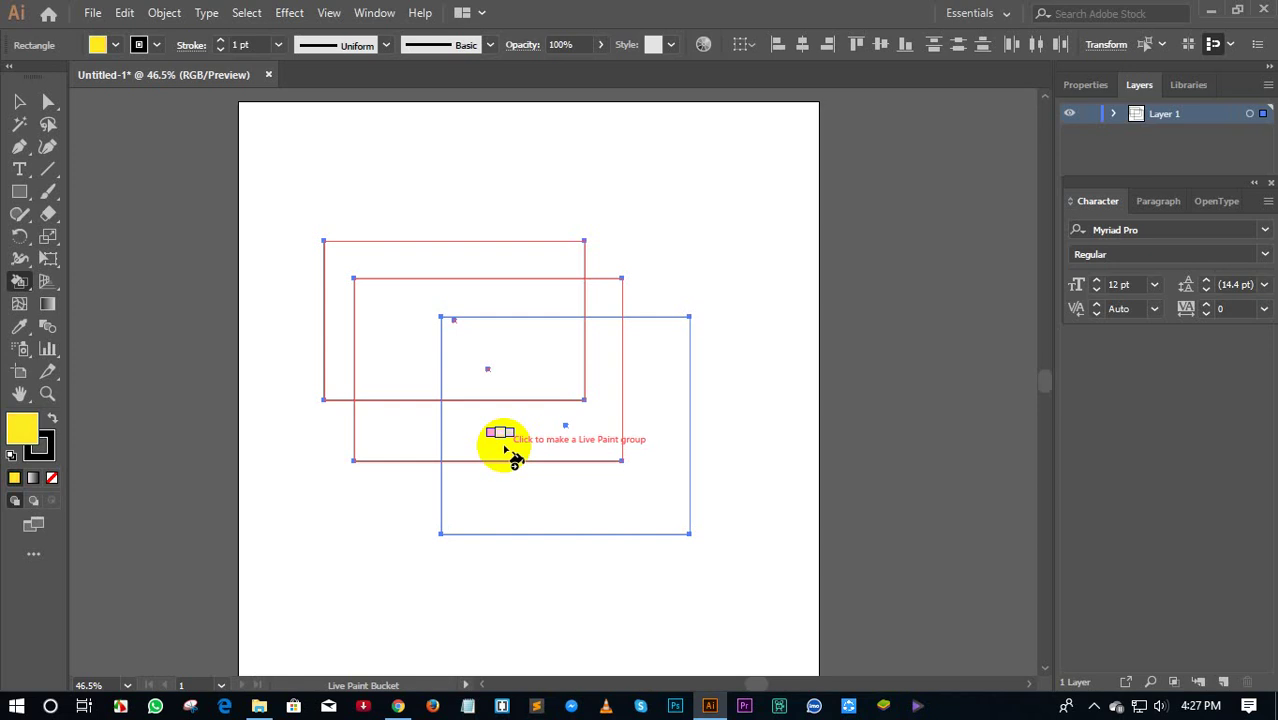
pyautogui.click(507, 437)
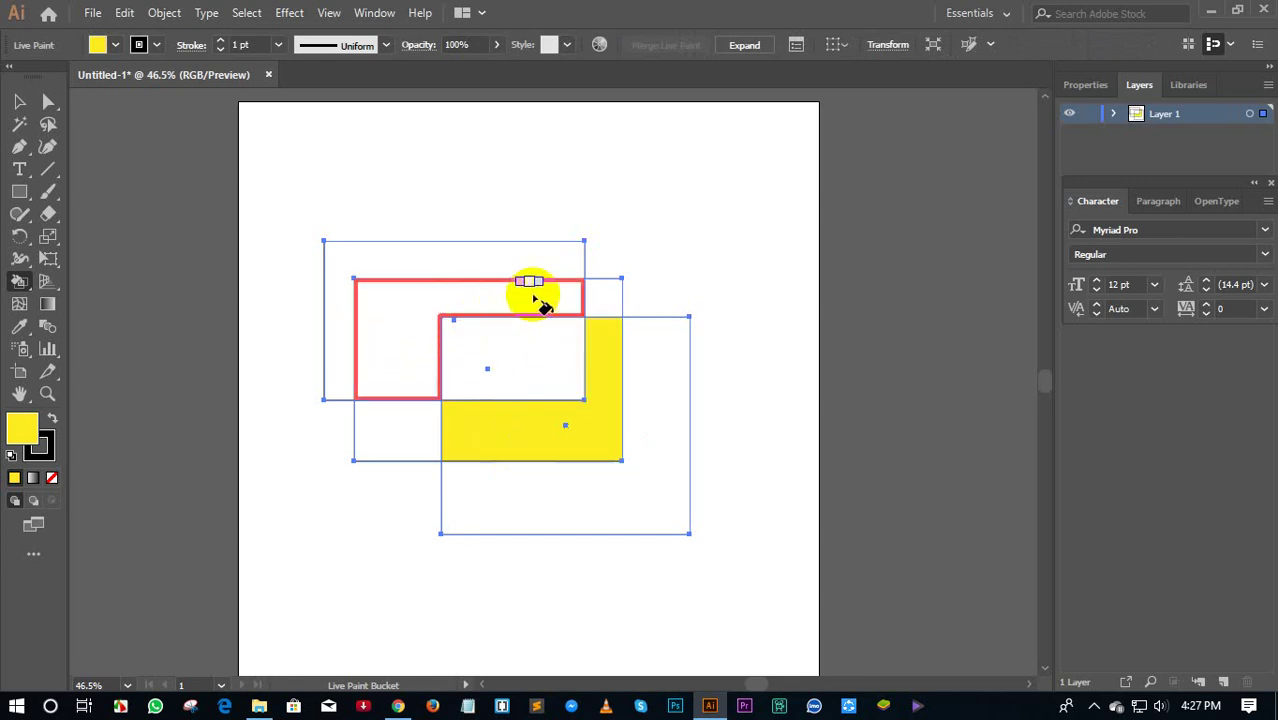
# - Fill the upper-left L-shaped region green and the centre overlap teal
pyautogui.press('Right')
pyautogui.press('Right')
pyautogui.press('Right')
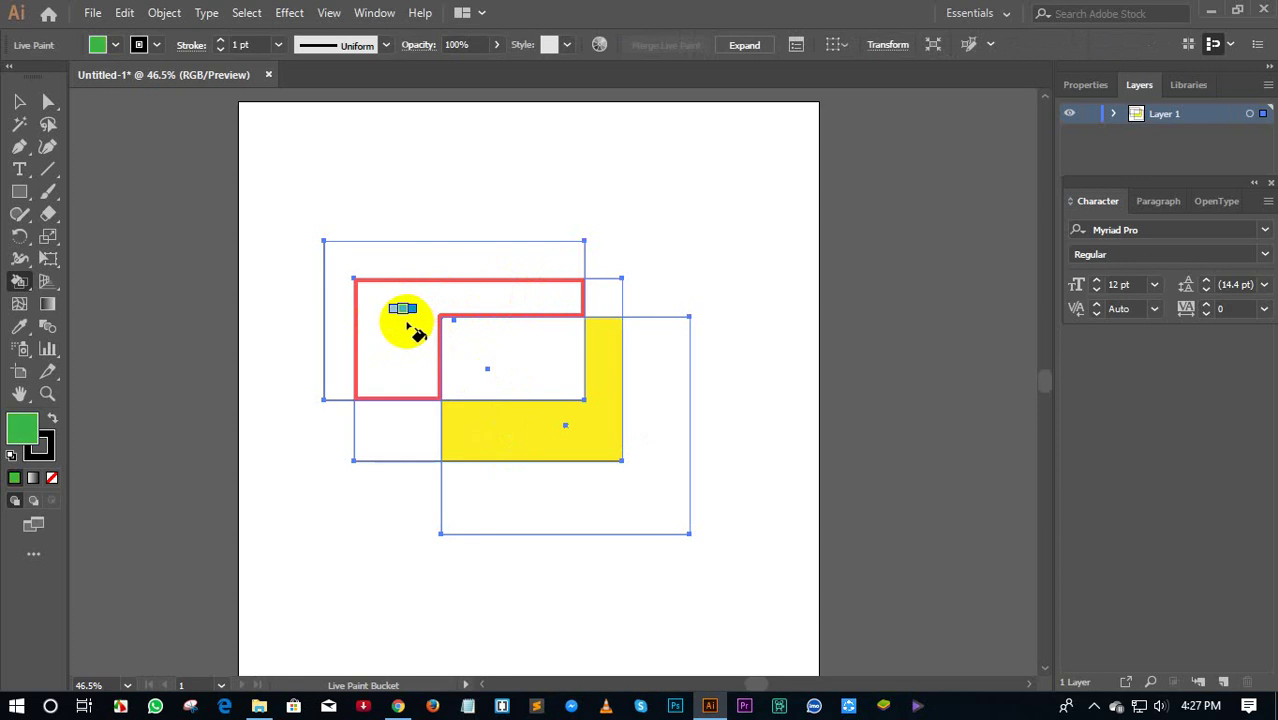
pyautogui.click(410, 328)
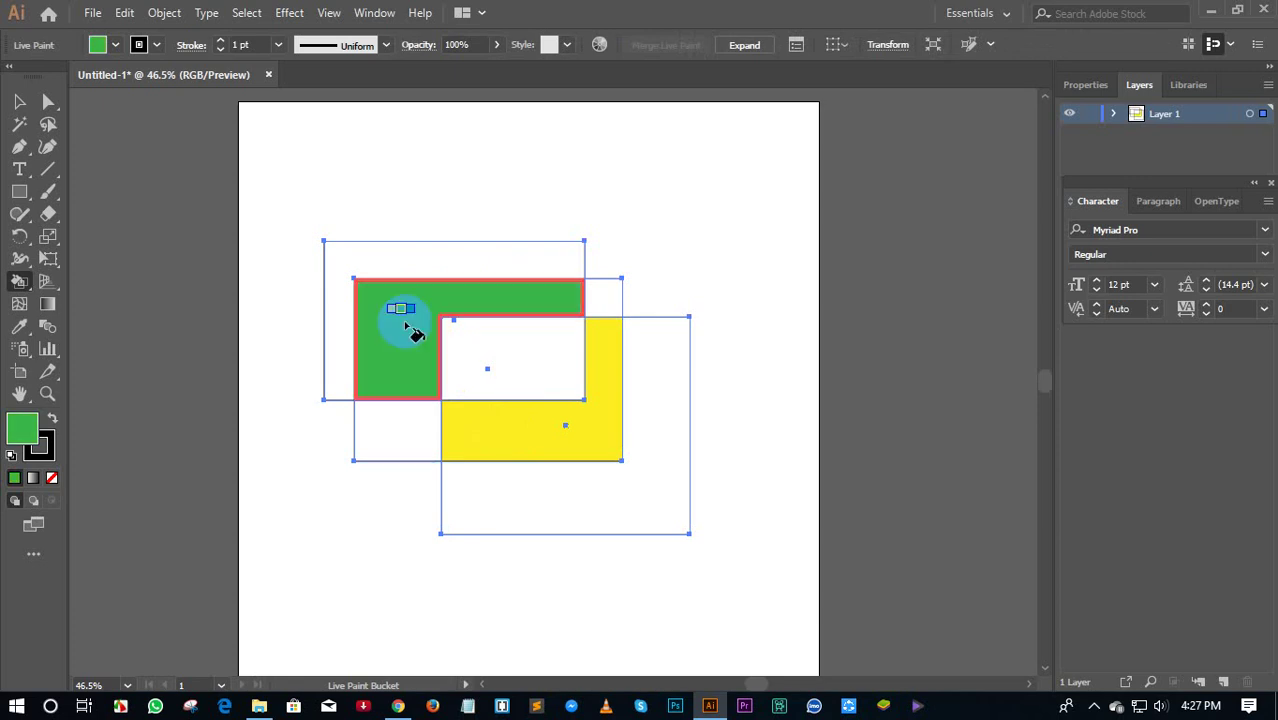
pyautogui.press('Right')
pyautogui.press('Right')
pyautogui.press('Left')
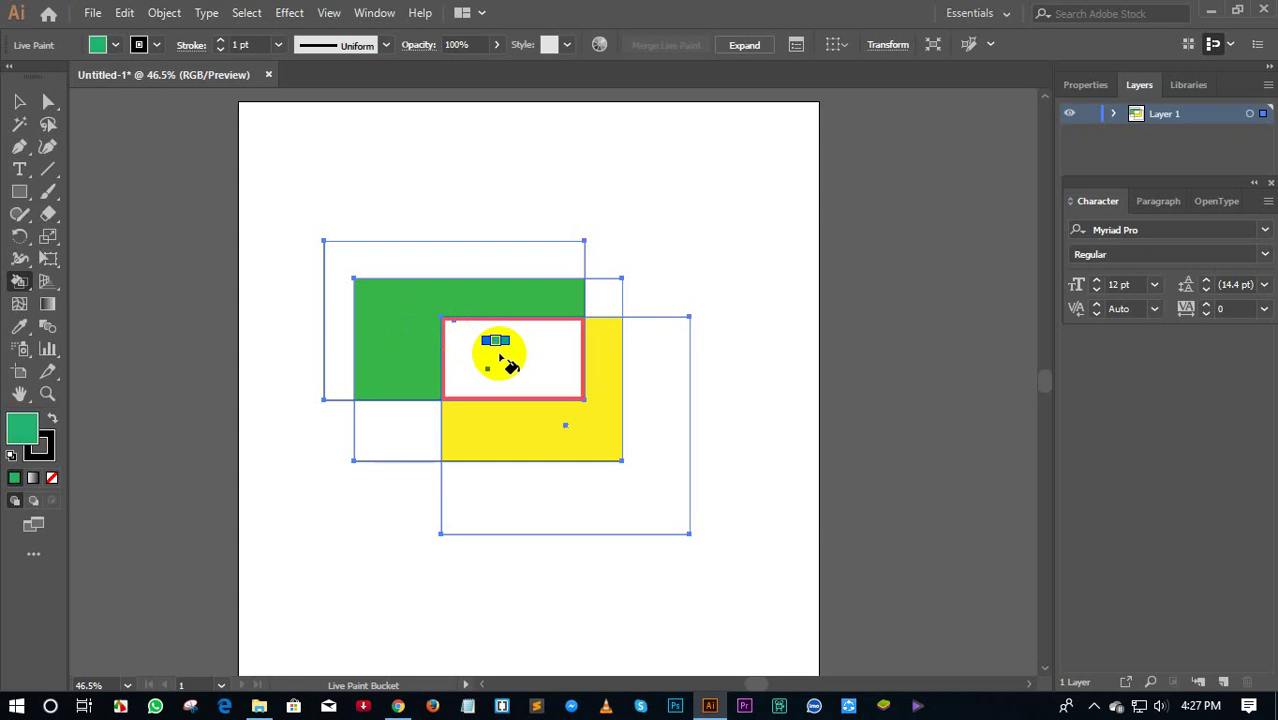
pyautogui.click(502, 360)
# - Fill the lower-right region blue, the small lower-left cell navy and the left region purple
pyautogui.press('Right')
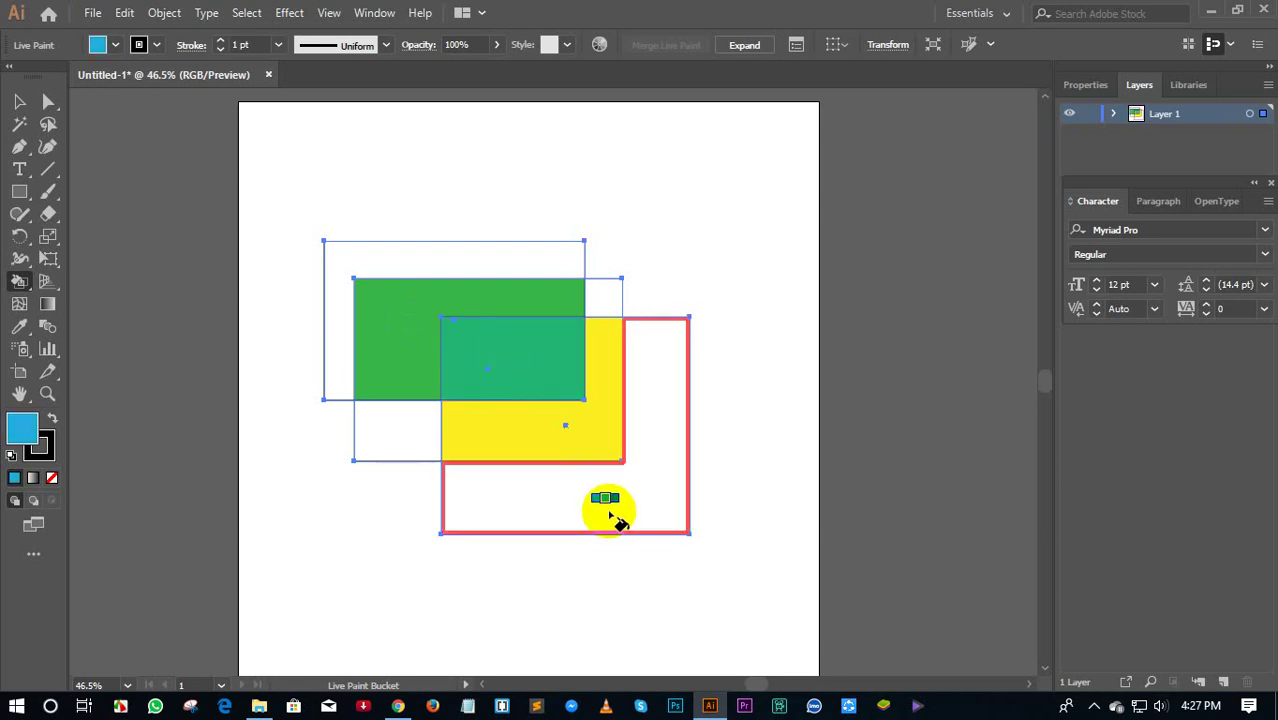
pyautogui.click(609, 513)
pyautogui.press('Right')
pyautogui.press('Right')
pyautogui.click(391, 432)
pyautogui.press('Right')
pyautogui.click(346, 333)
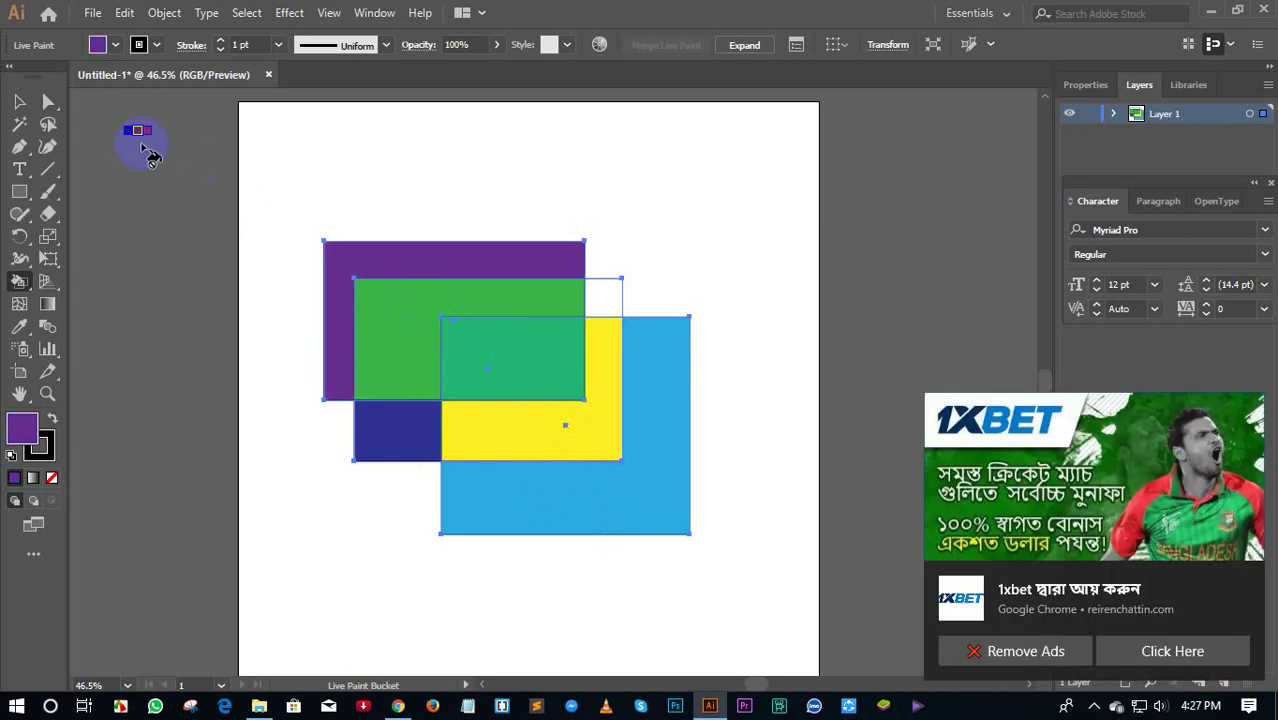
# - Drag the Live Paint group up and right, then back down about 63 px
pyautogui.click(19, 101)
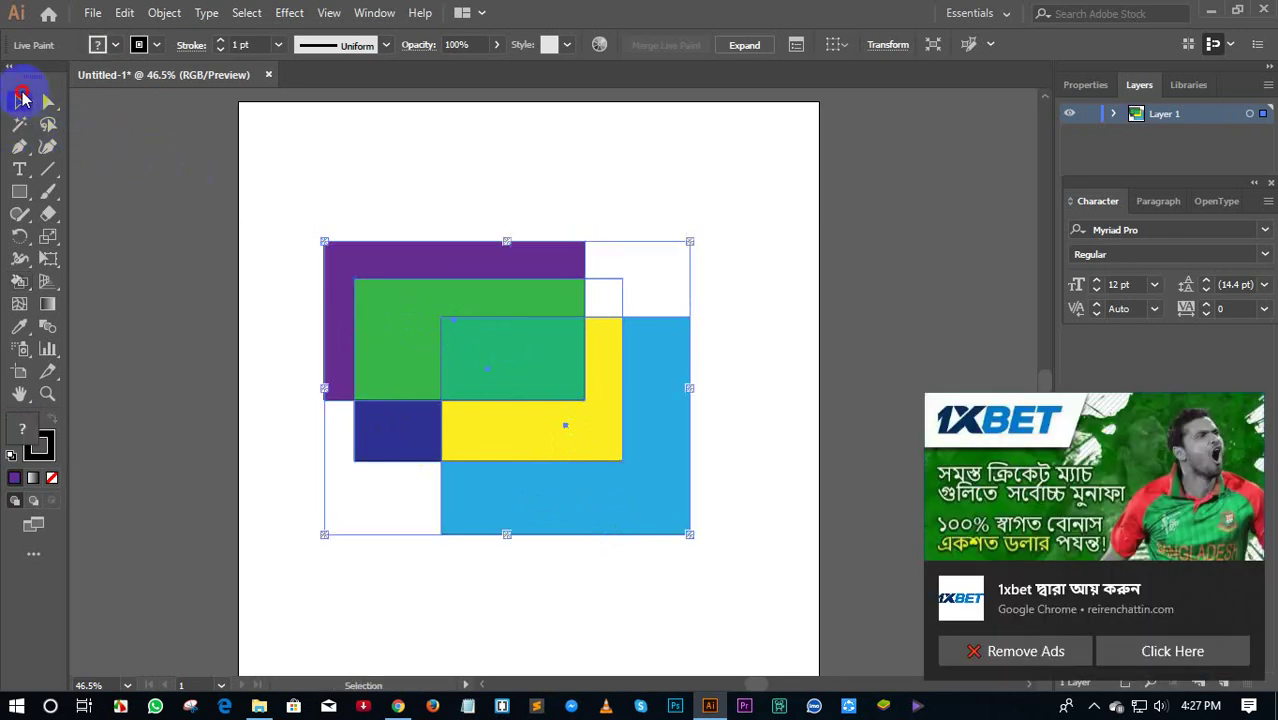
pyautogui.click(353, 147)
pyautogui.moveTo(466, 277); pyautogui.dragTo(488, 207)
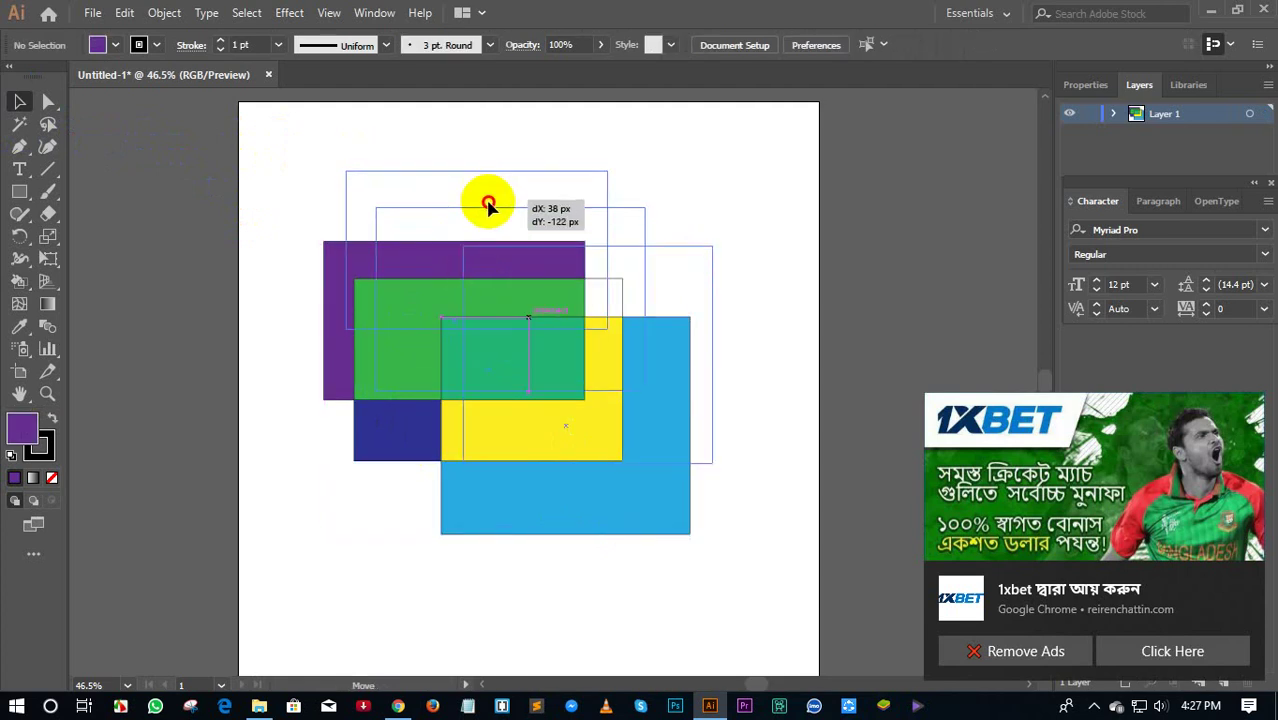
pyautogui.rightClick(488, 207)
pyautogui.click(316, 128)
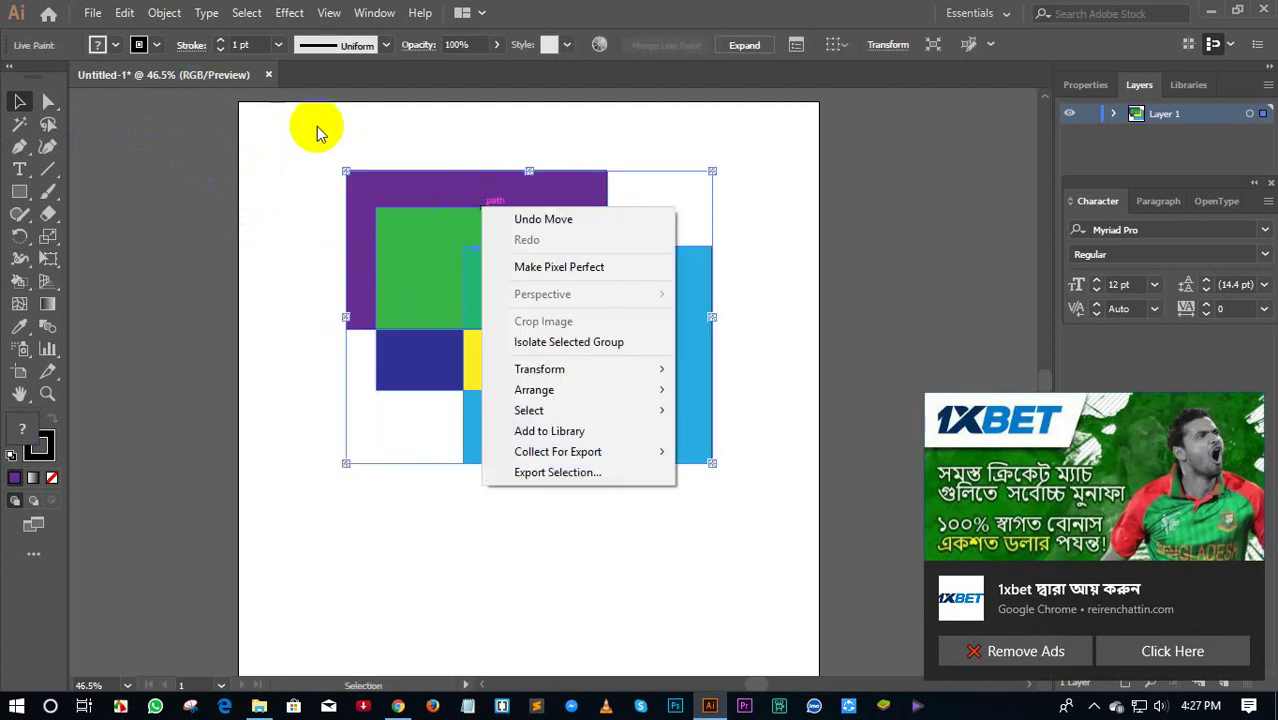
pyautogui.moveTo(458, 180); pyautogui.dragTo(464, 243)
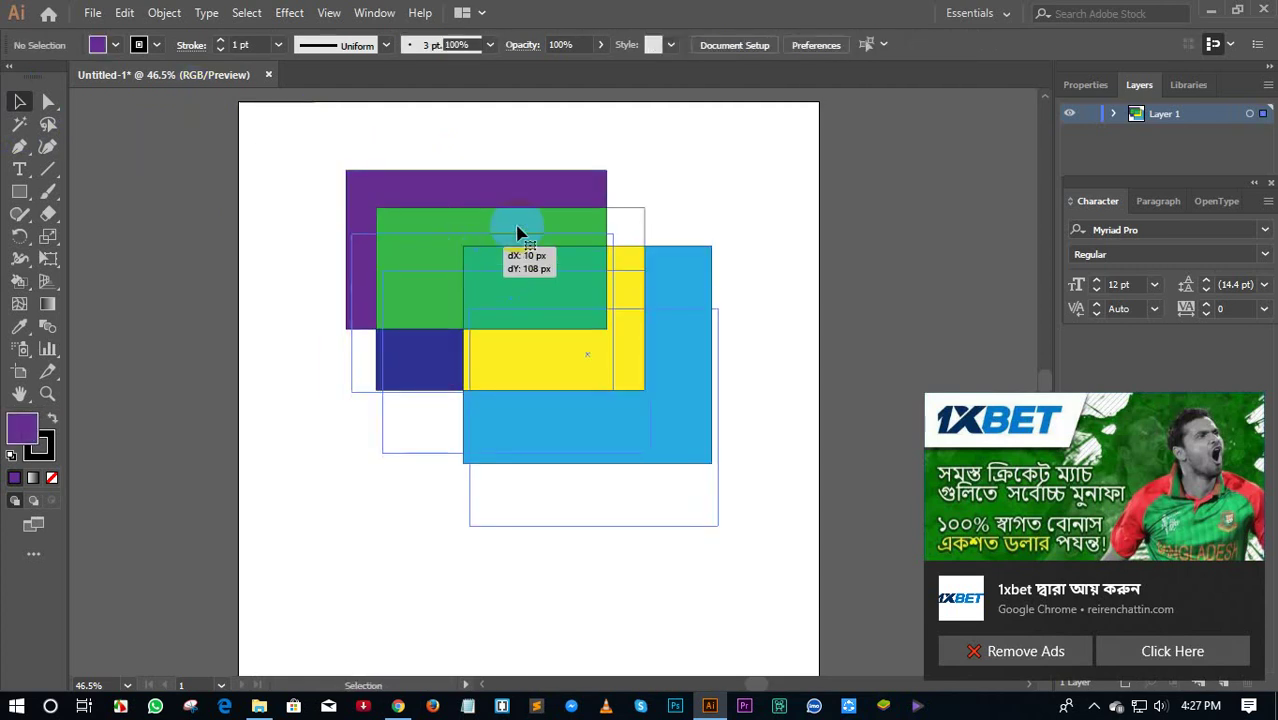
pyautogui.click(699, 215)
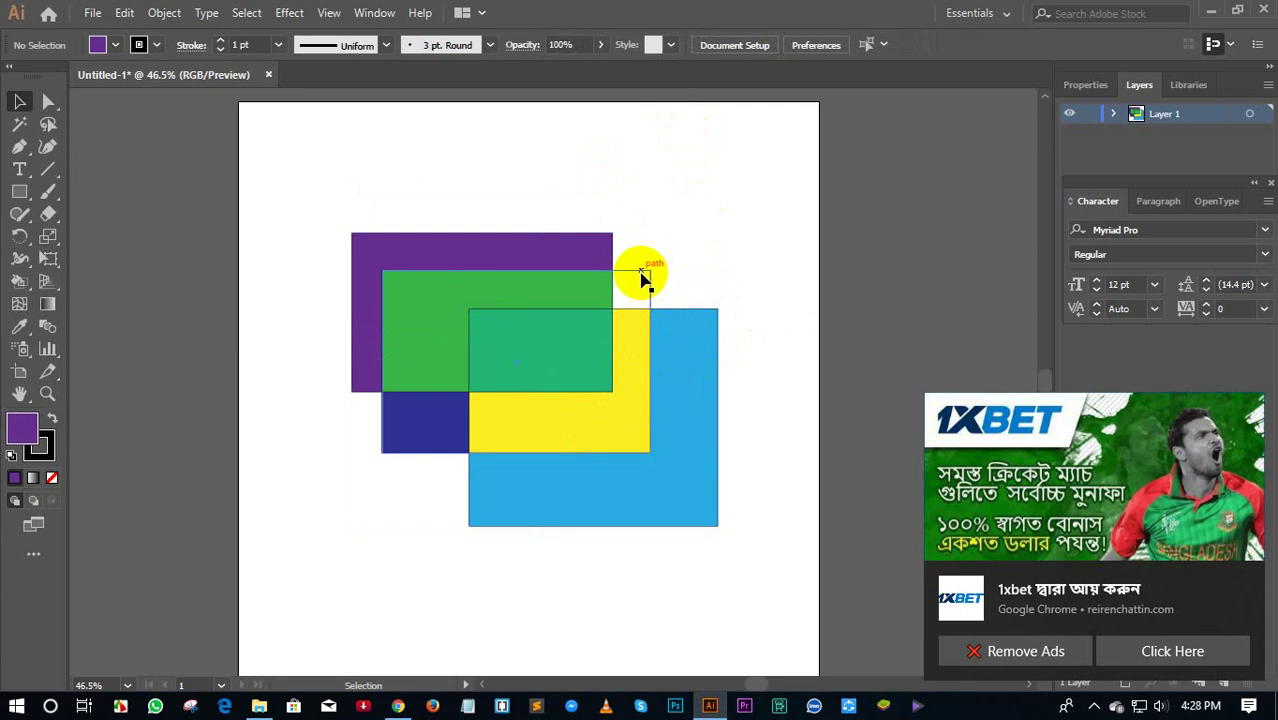
# - Nudge the group slightly up and right, then marquee-select the whole Live Paint group
pyautogui.moveTo(627, 285); pyautogui.dragTo(428, 286)
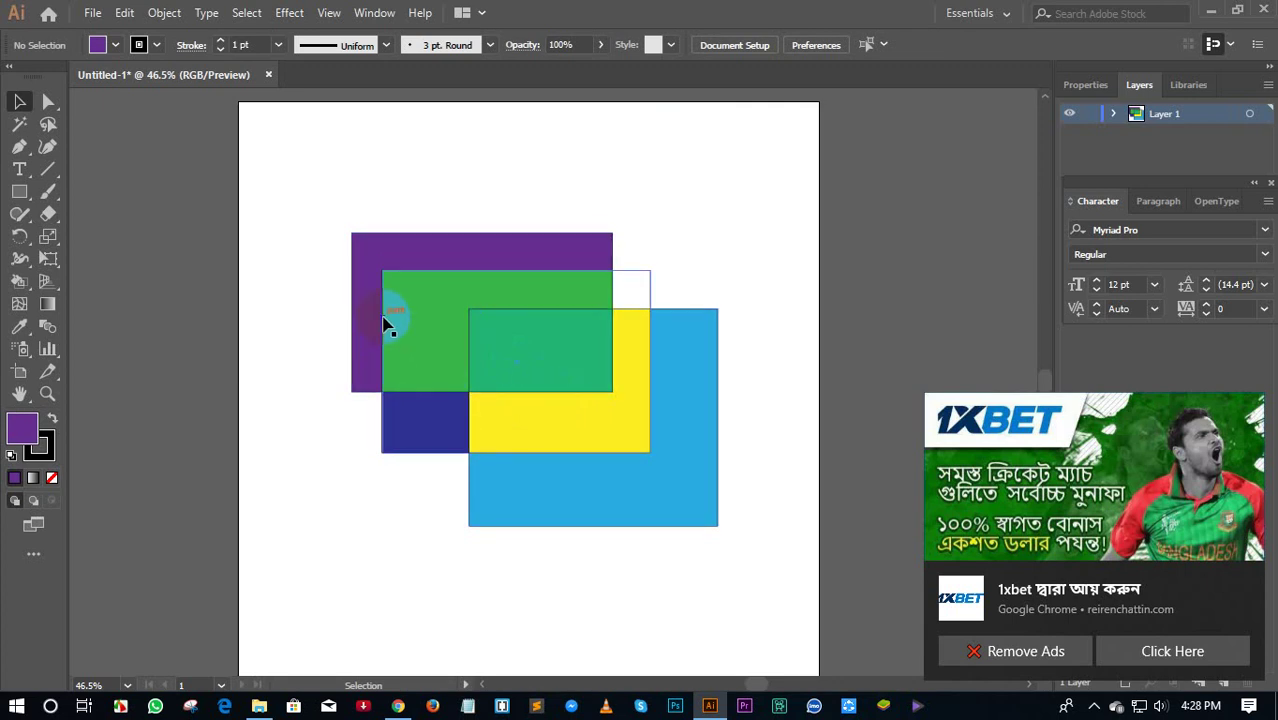
pyautogui.moveTo(386, 322); pyautogui.dragTo(422, 290)
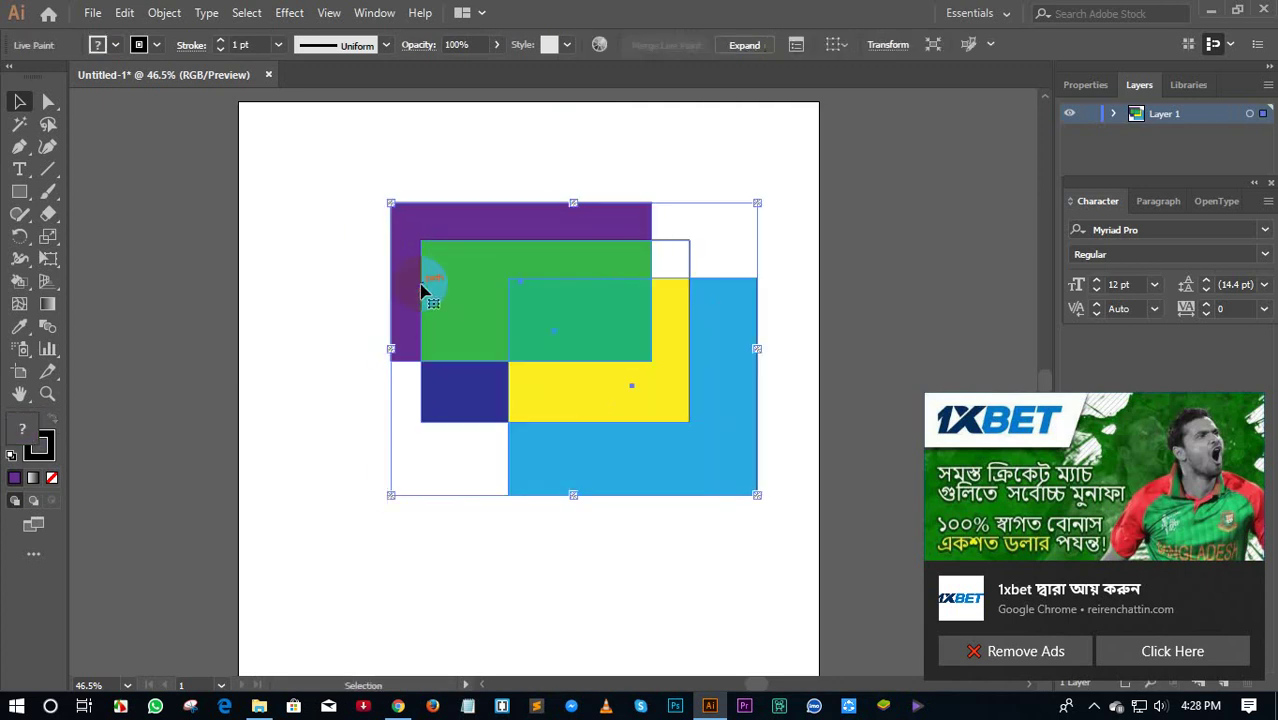
pyautogui.click(300, 171)
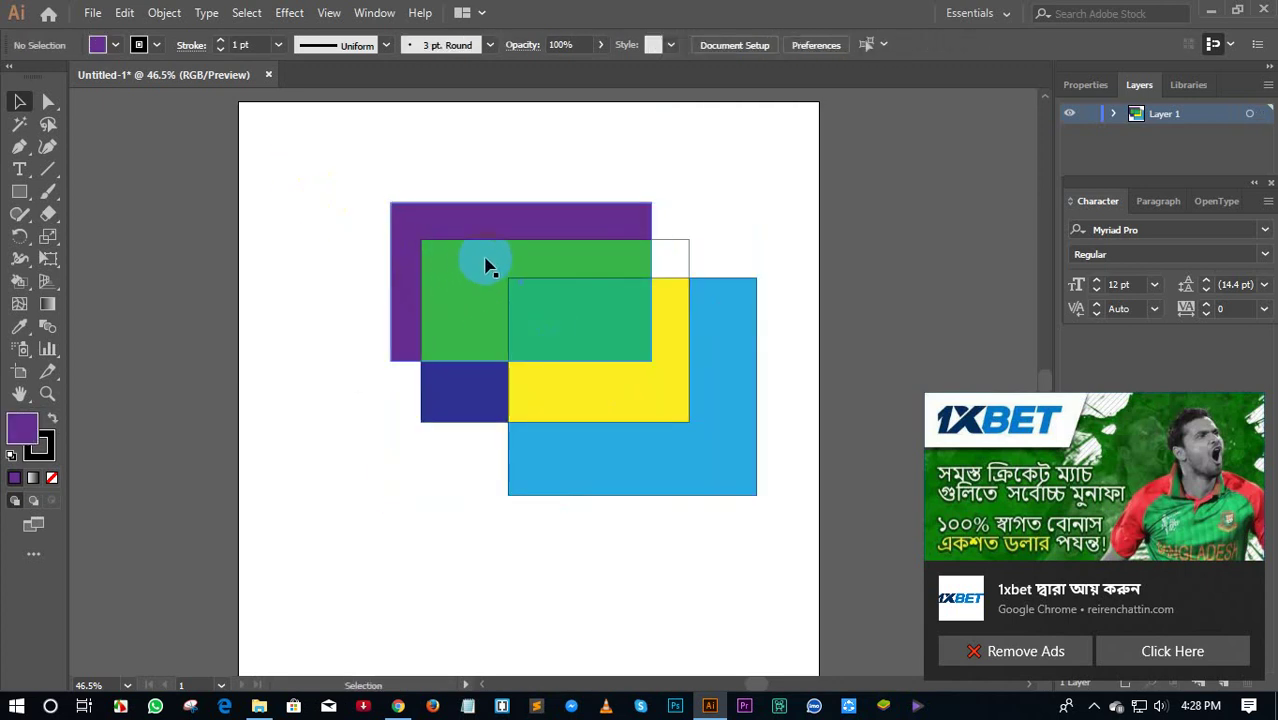
pyautogui.moveTo(394, 191); pyautogui.dragTo(600, 392)
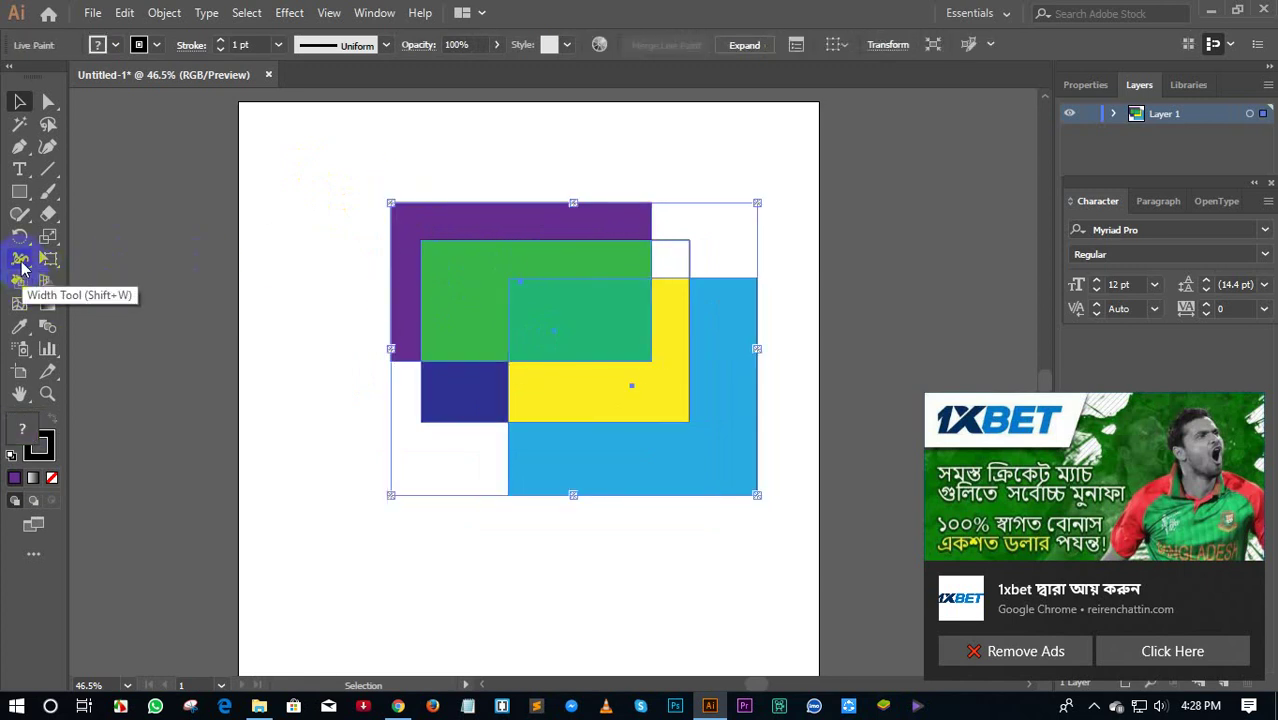
pyautogui.moveTo(19, 280); pyautogui.dragTo(84, 333)
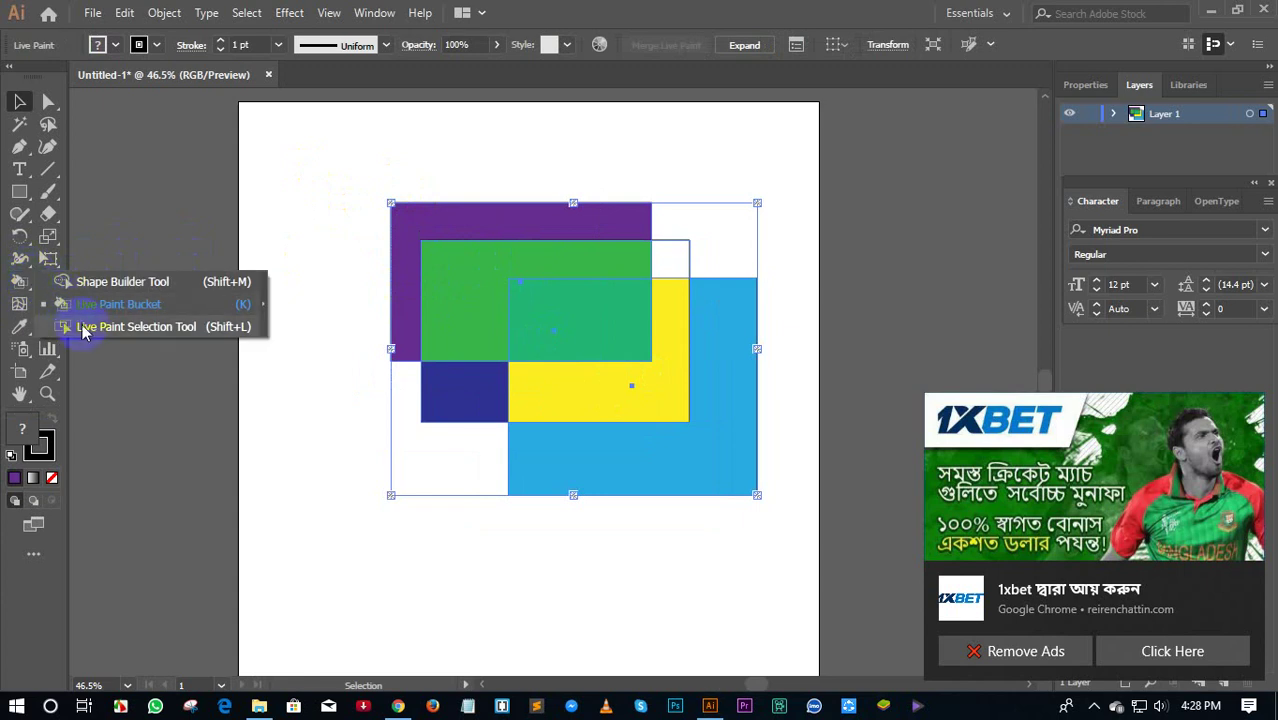
# - Select the yellow L-shaped face with the Live Paint Selection Tool and fill it RGB Red
pyautogui.click(548, 322)
pyautogui.click(548, 322)
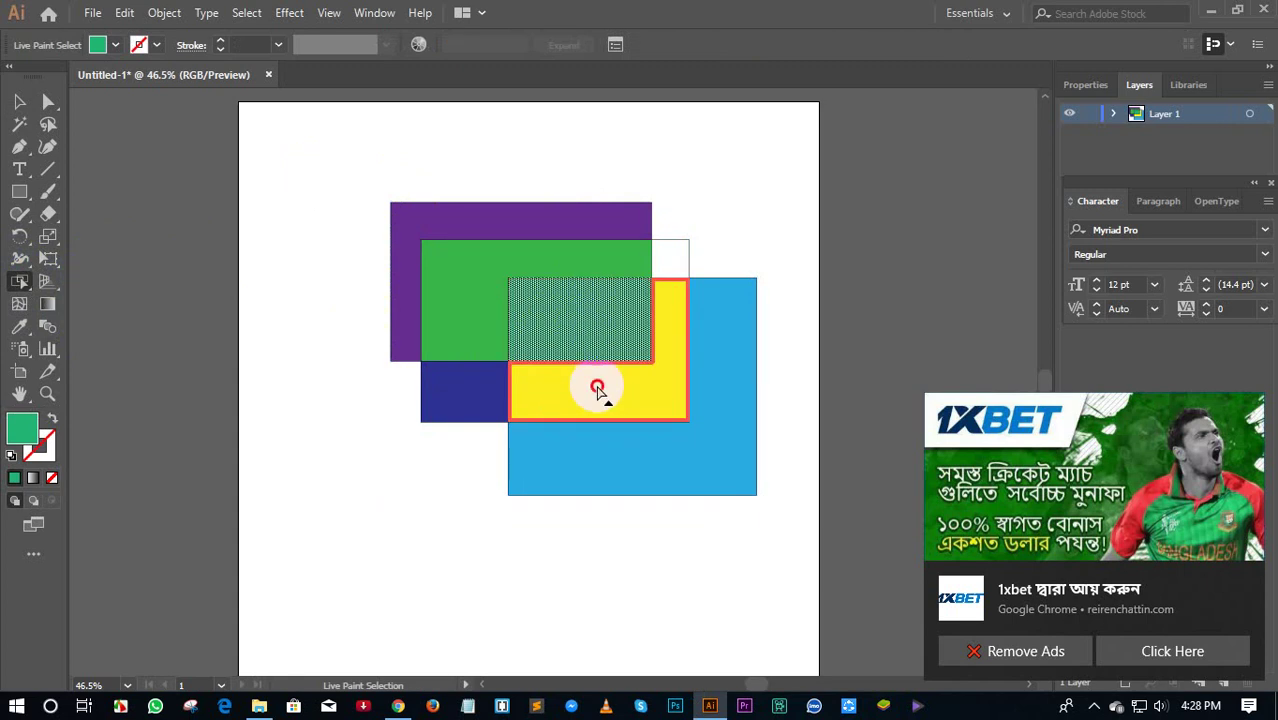
pyautogui.click(600, 393)
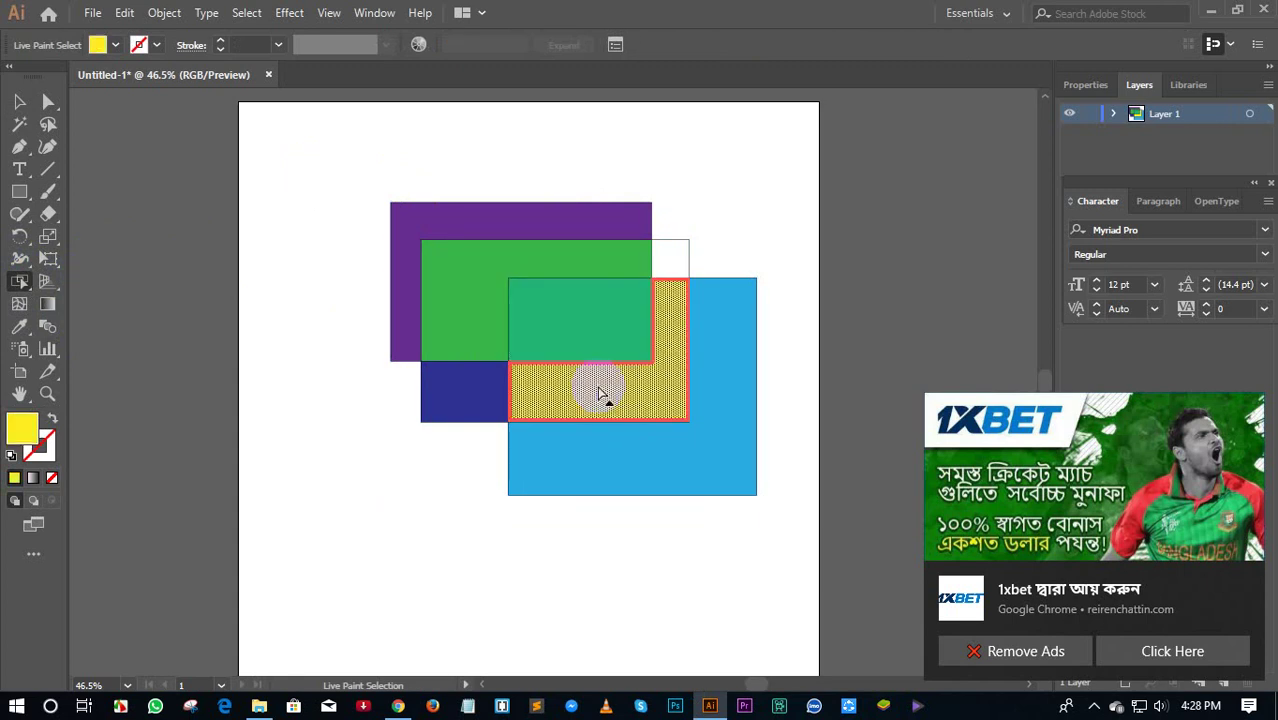
pyautogui.click(115, 45)
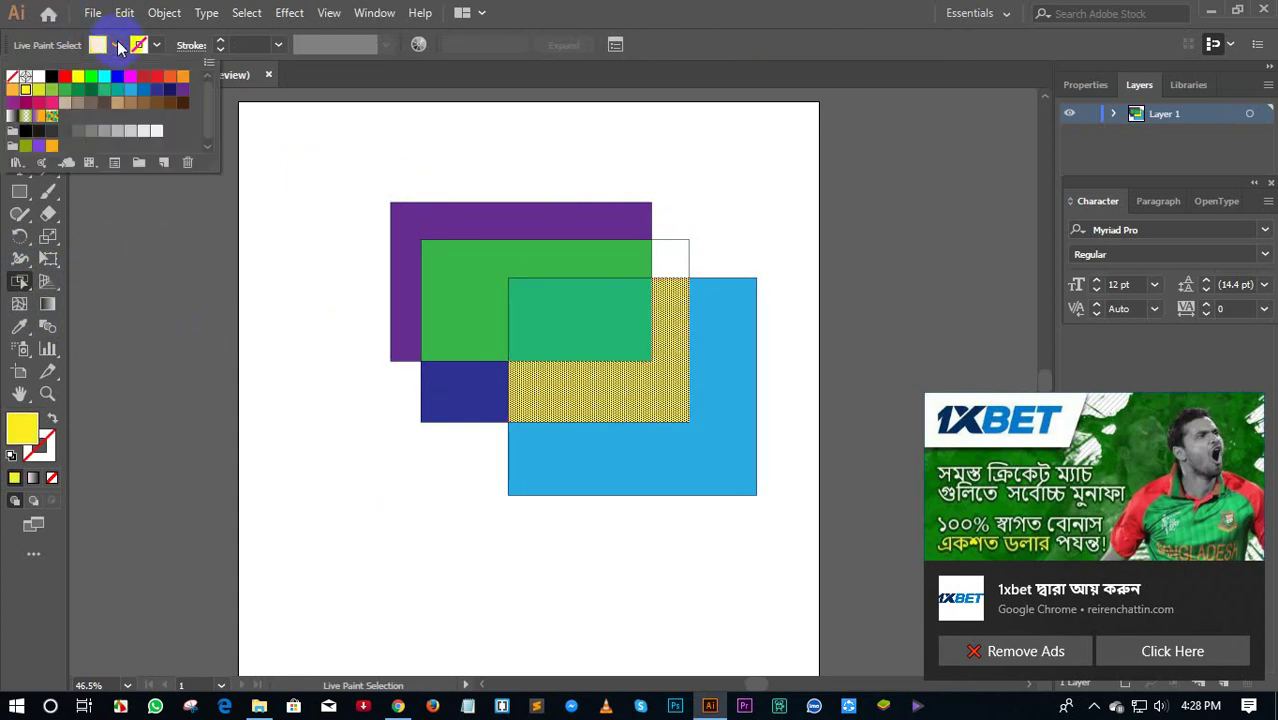
pyautogui.click(91, 79)
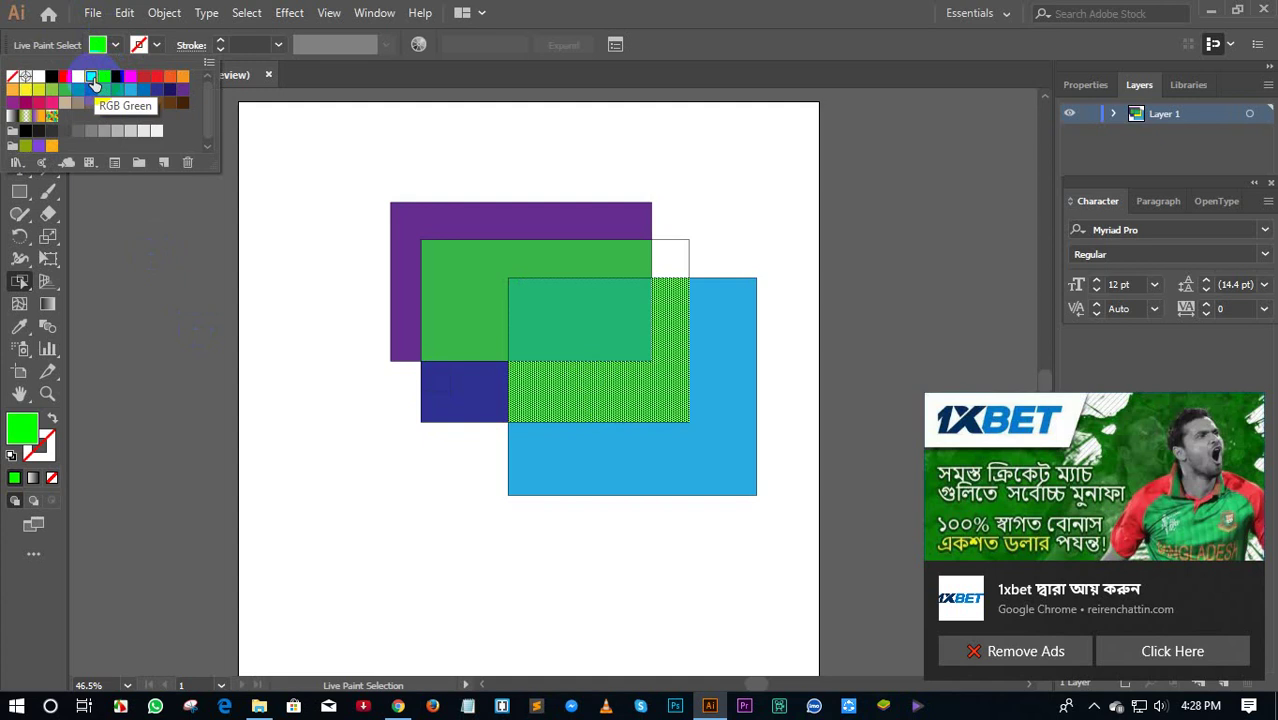
pyautogui.click(143, 77)
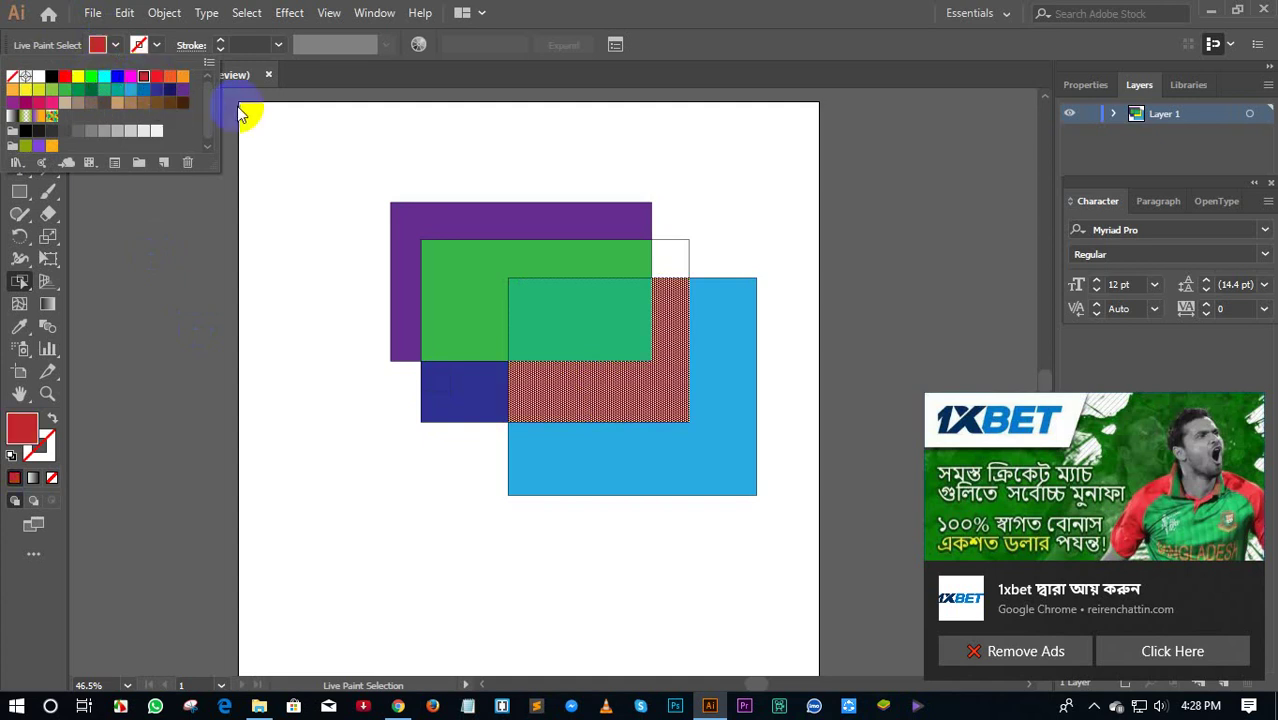
pyautogui.click(64, 77)
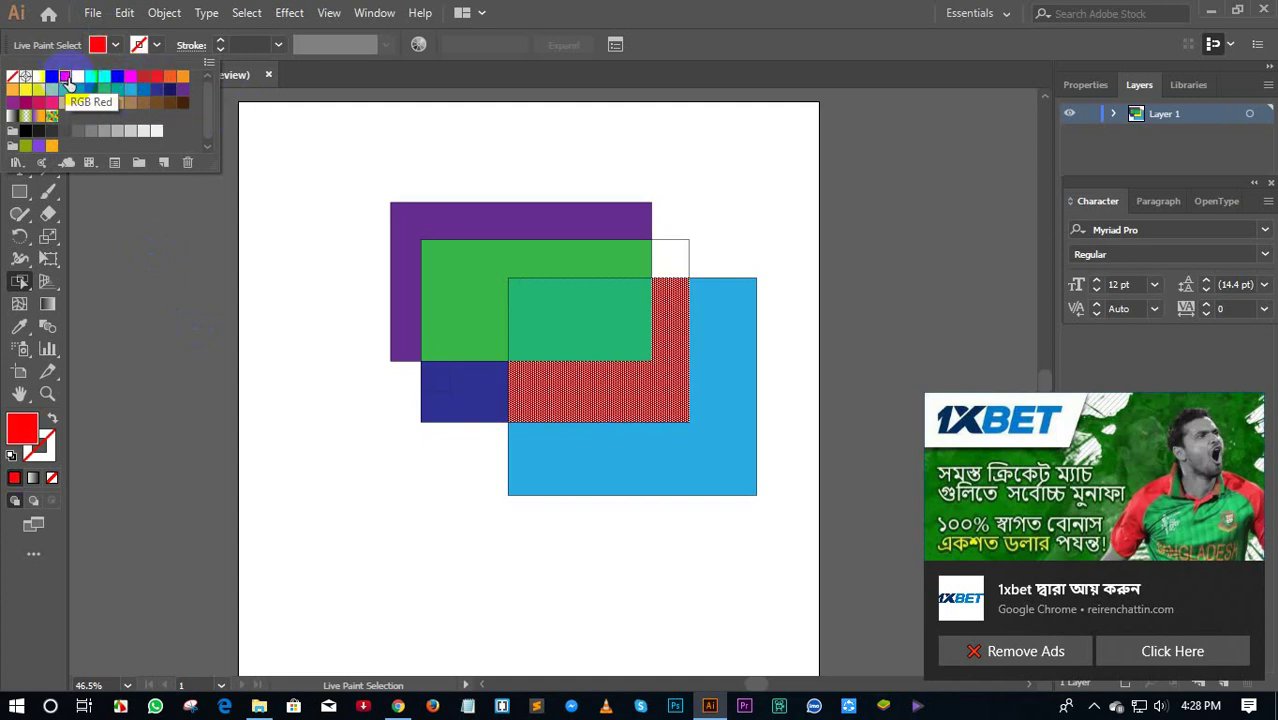
pyautogui.click(393, 155)
pyautogui.click(393, 155)
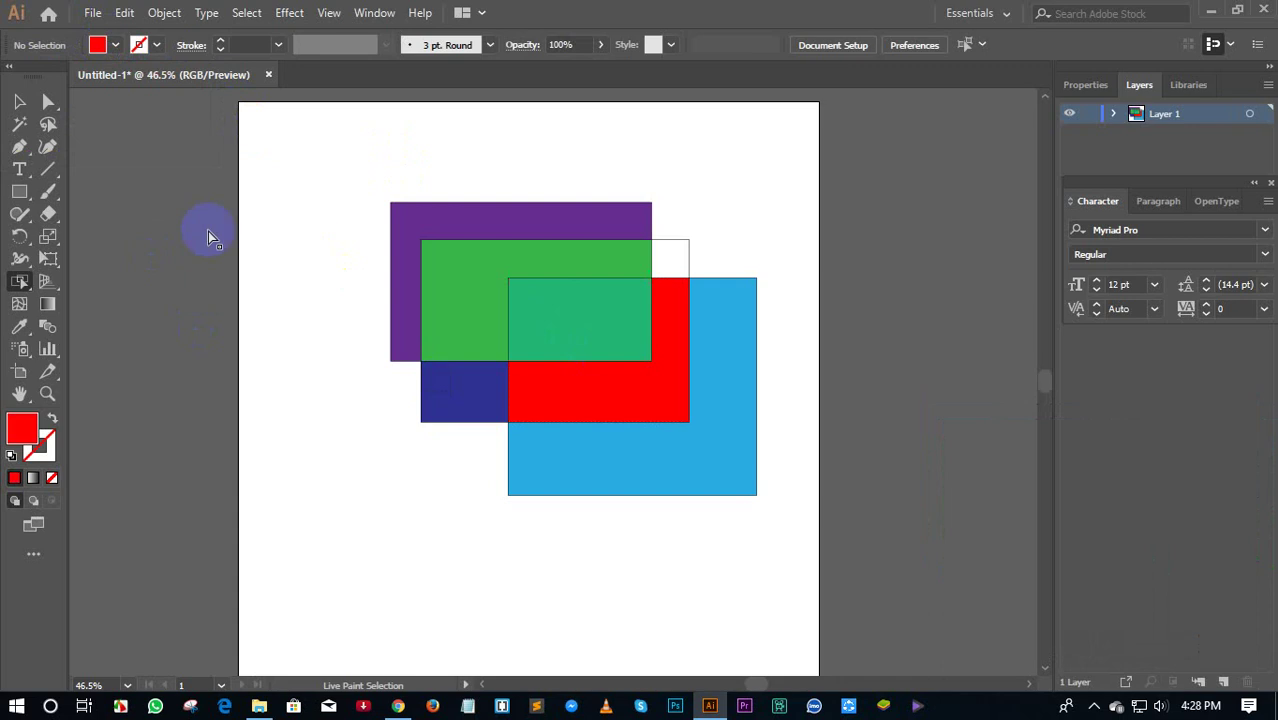
pyautogui.moveTo(29, 285); pyautogui.dragTo(95, 288)
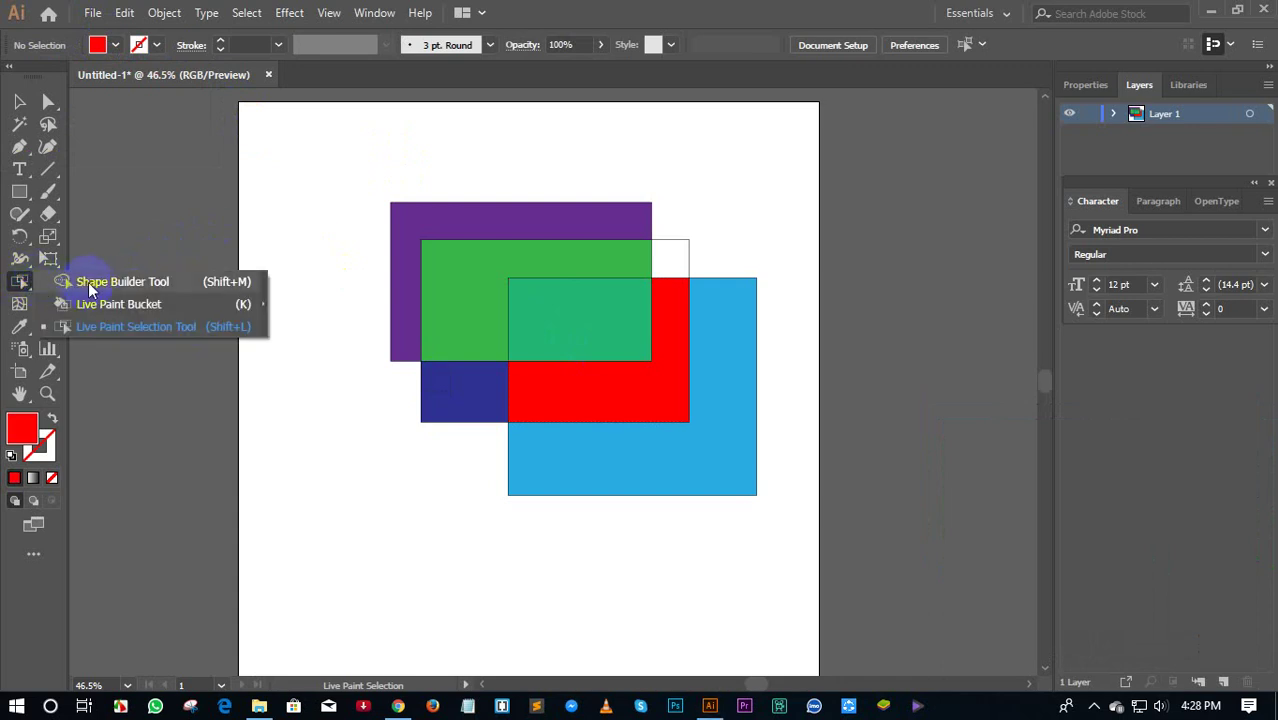
# - Marquee-select and delete the whole Live Paint group, then minimise Illustrator
pyautogui.moveTo(95, 288)
pyautogui.mouseDown()
pyautogui.moveTo(445, 275)
pyautogui.moveTo(456, 256)
pyautogui.mouseUp()
pyautogui.click(184, 122)
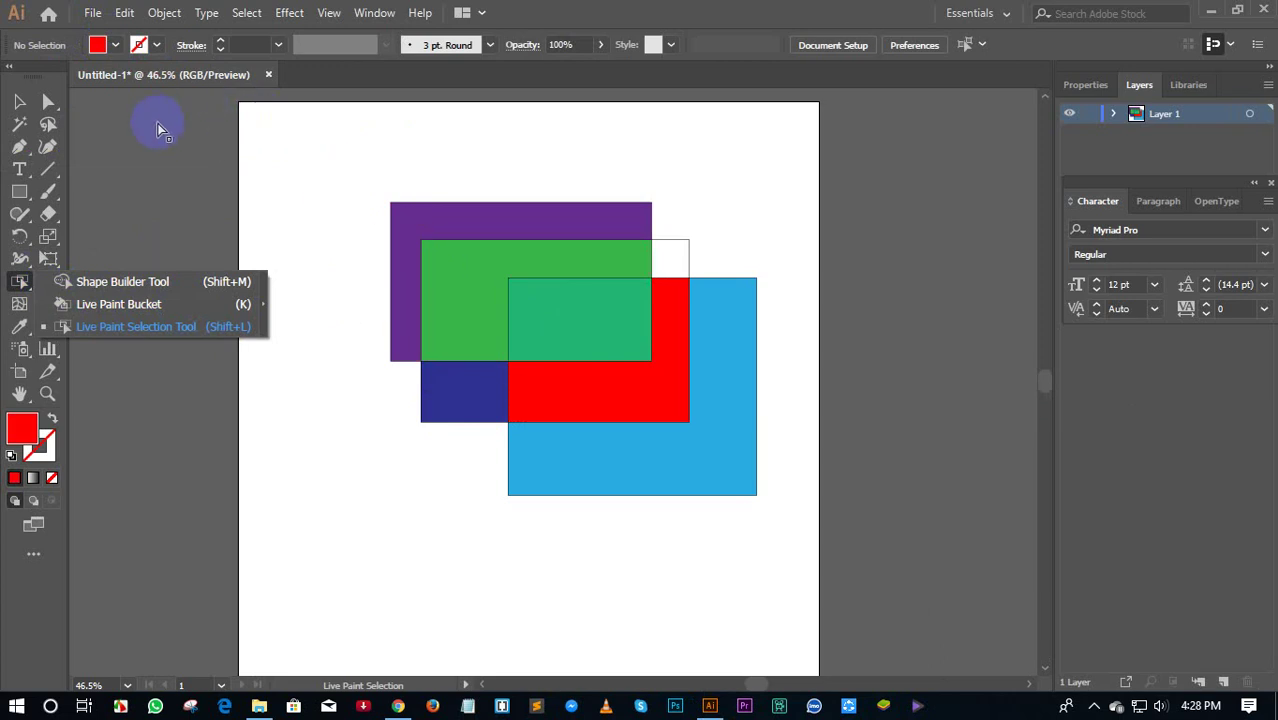
pyautogui.moveTo(157, 123); pyautogui.dragTo(266, 150)
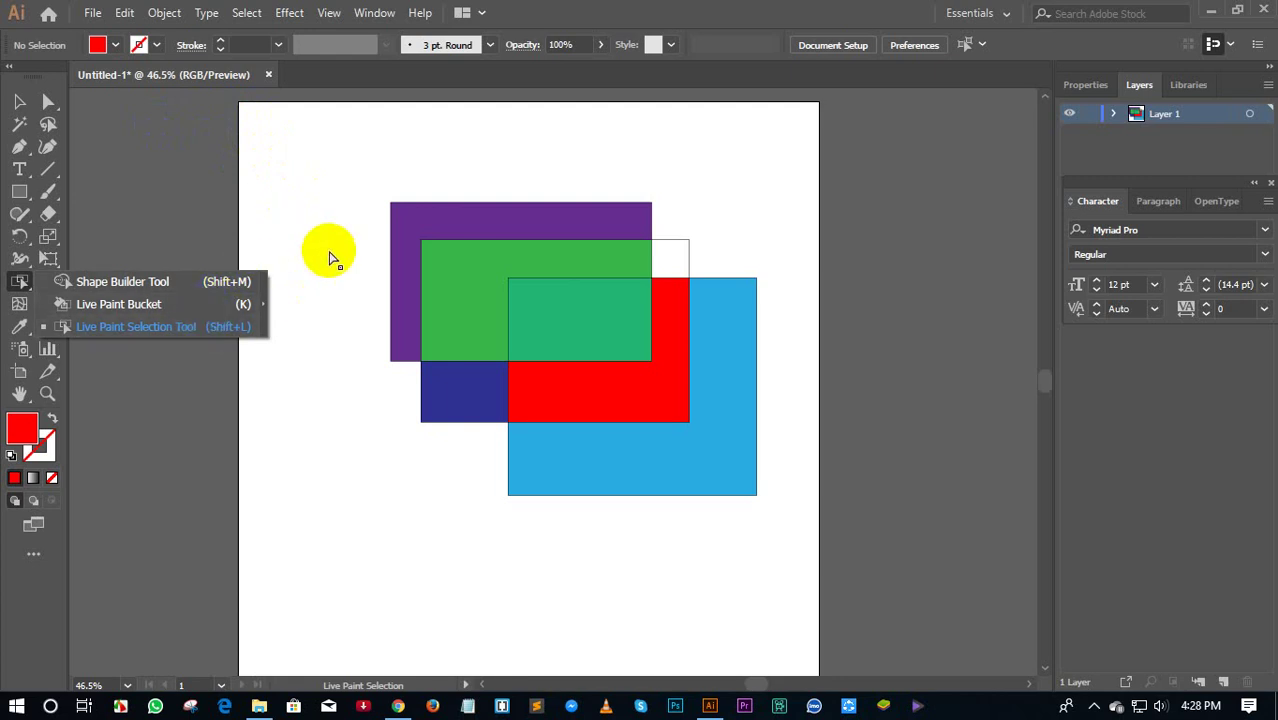
pyautogui.click(109, 334)
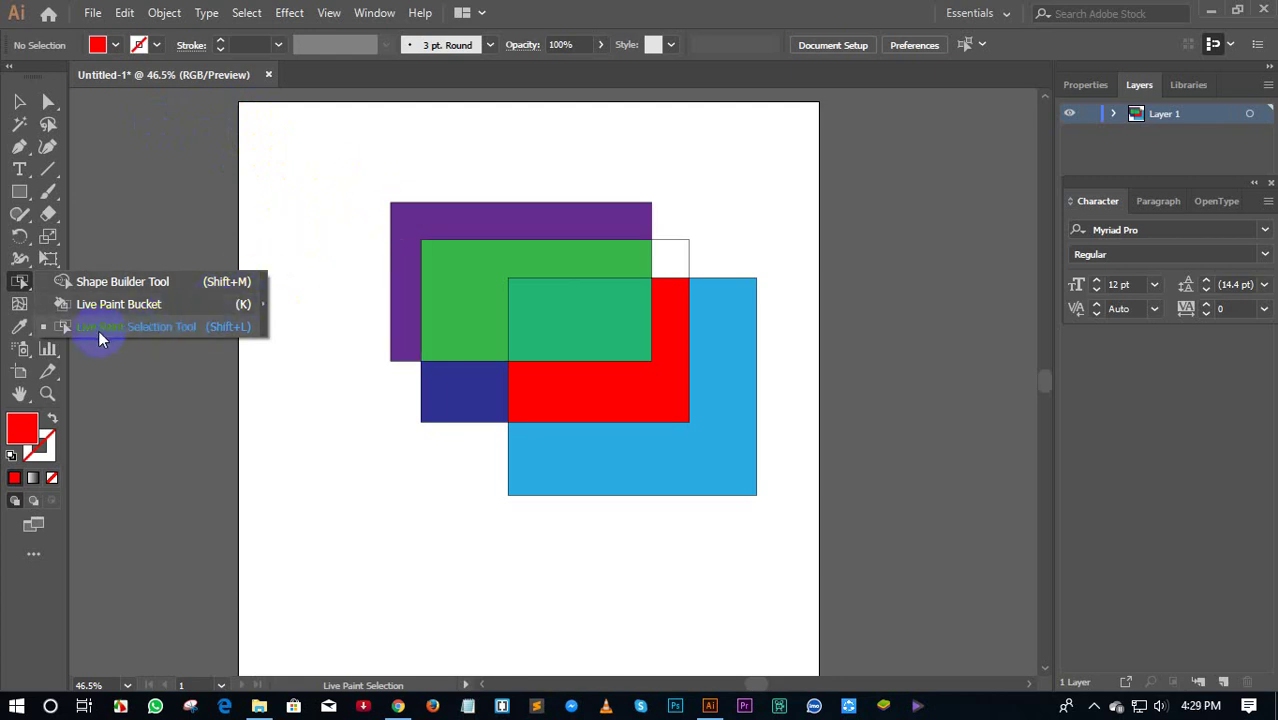
pyautogui.click(19, 101)
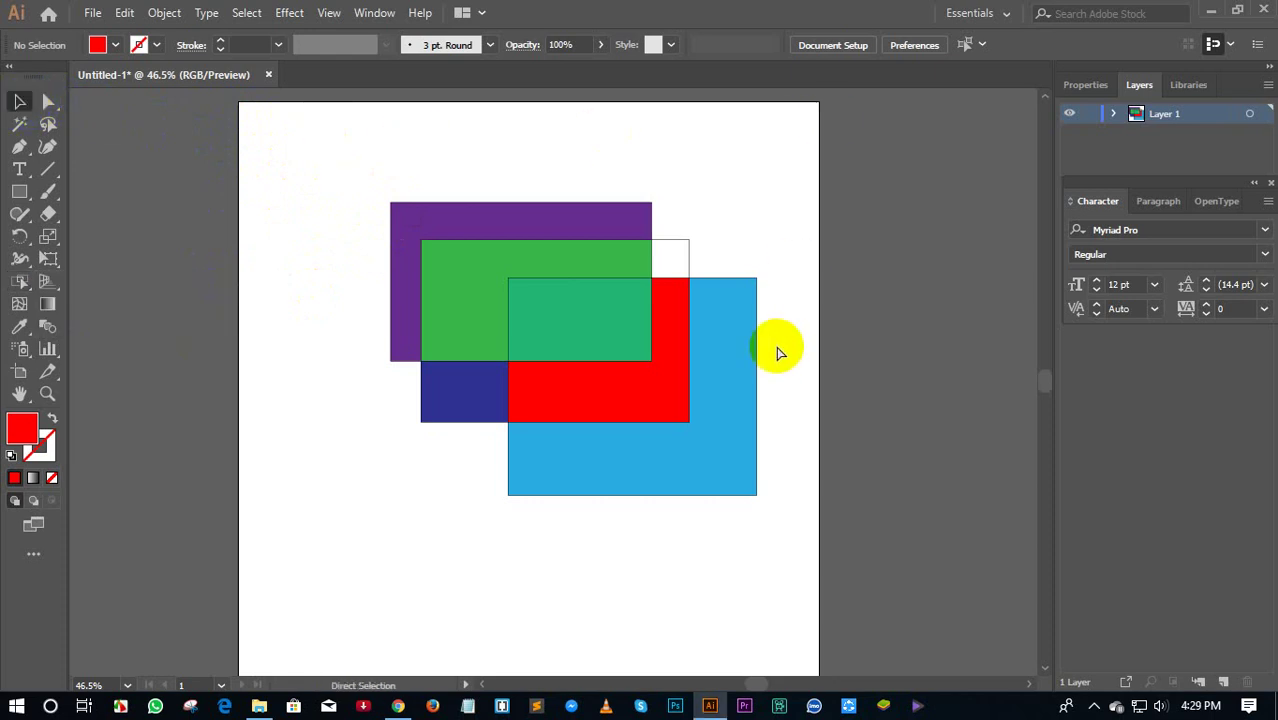
pyautogui.moveTo(426, 148); pyautogui.dragTo(630, 490)
pyautogui.press('Delete')
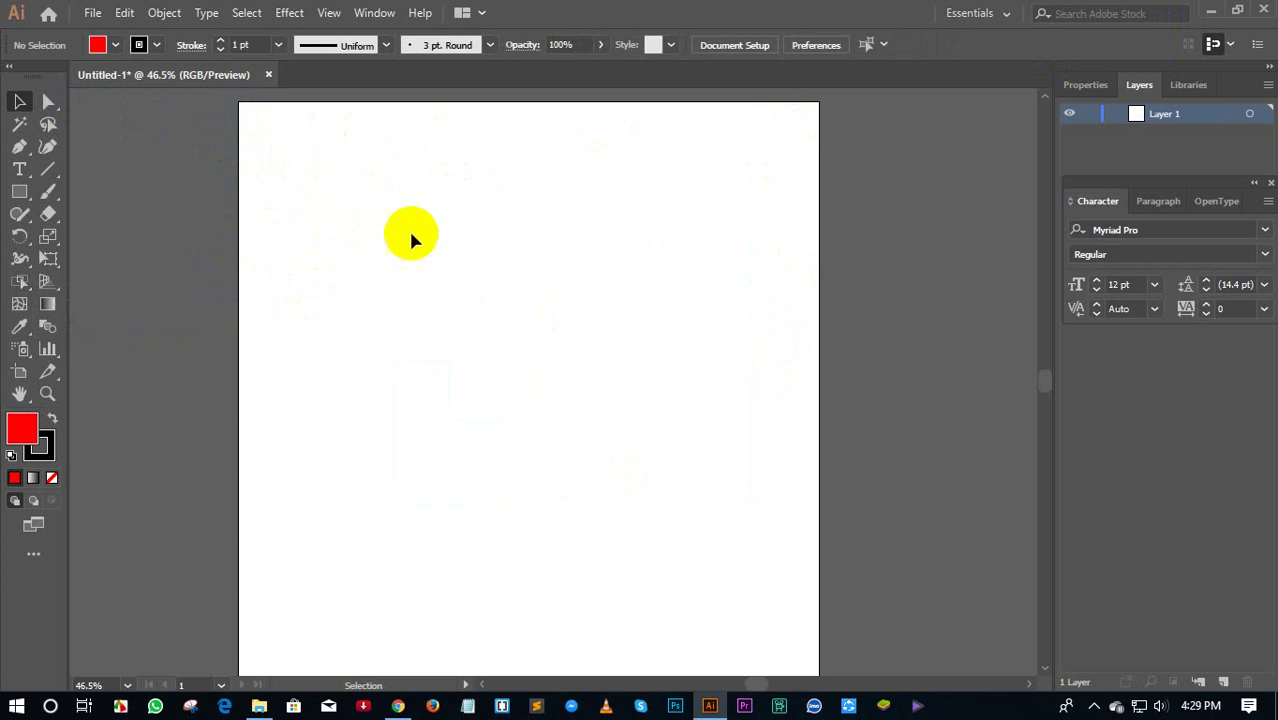
pyautogui.click(1217, 16)
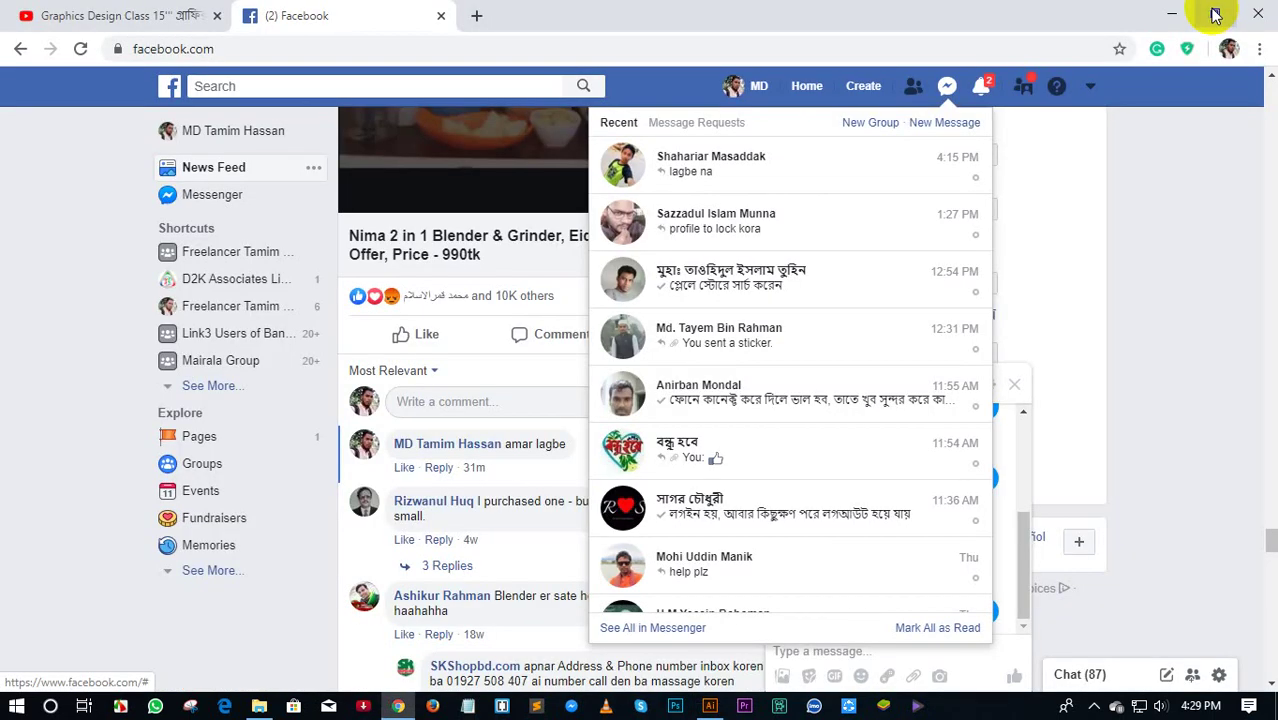
# - Minimise the Facebook browser window and close the ByteFence risks alert
pyautogui.click(1168, 15)
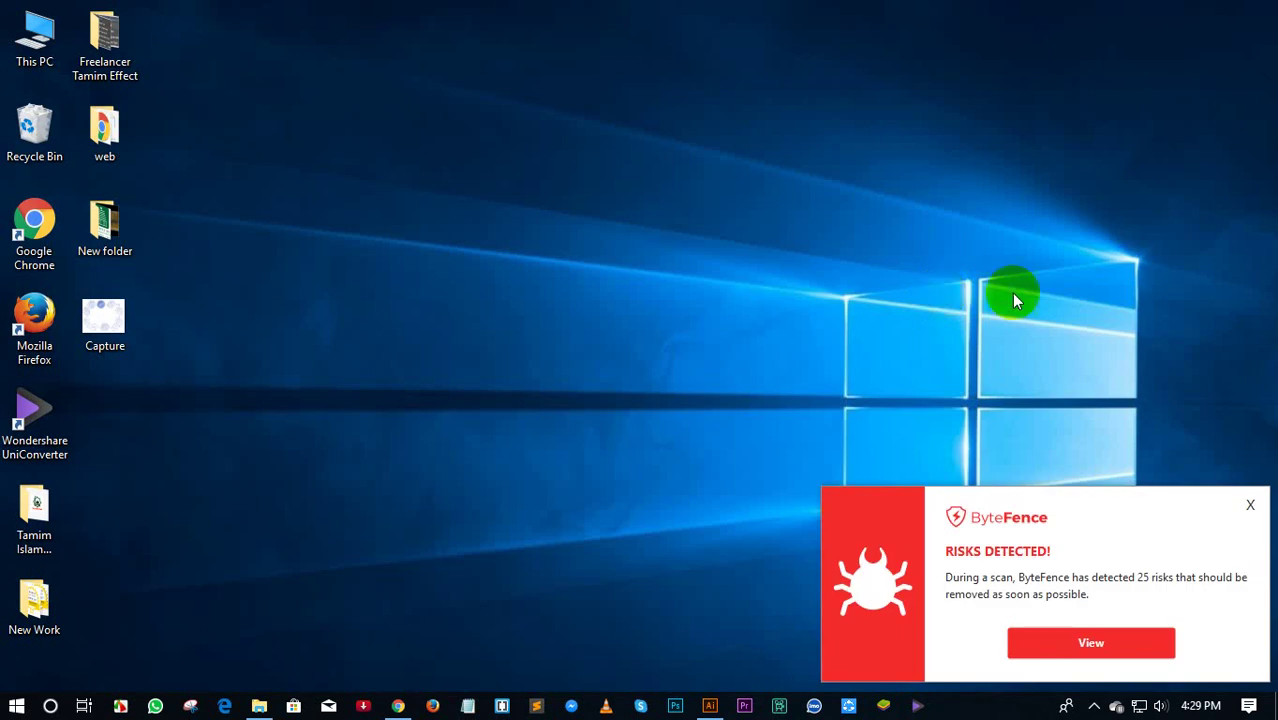
pyautogui.click(1250, 504)
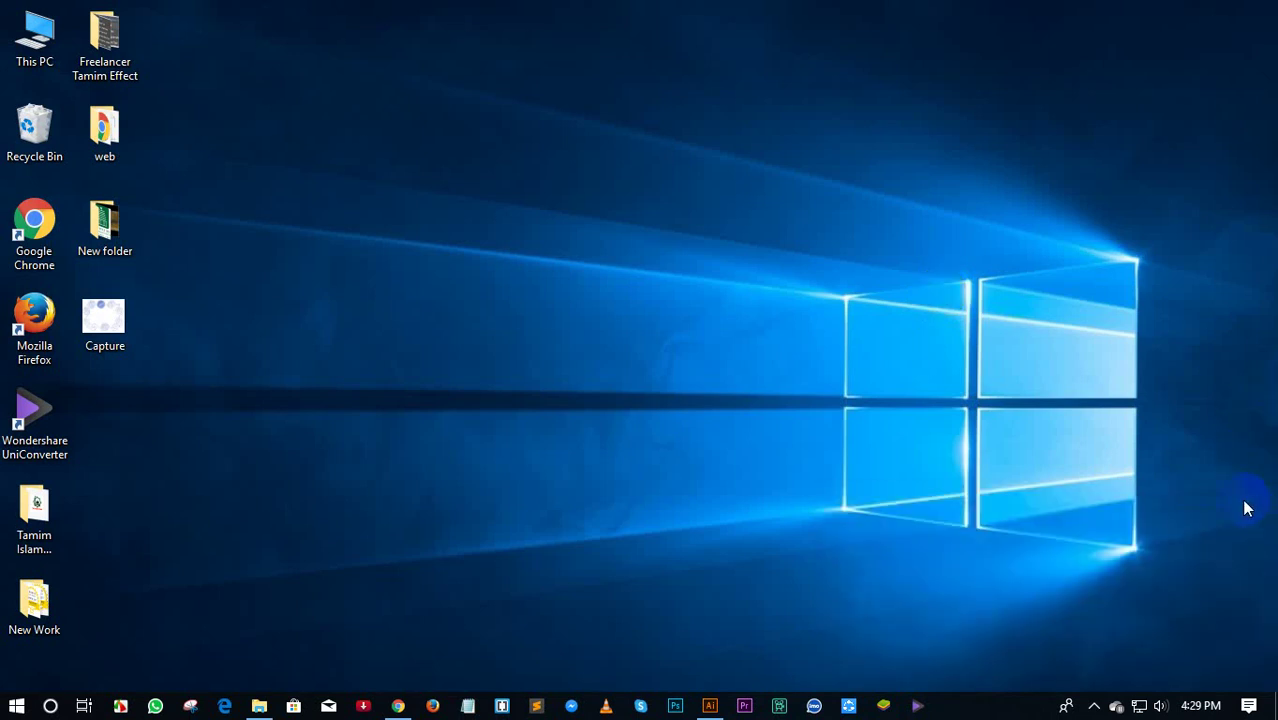